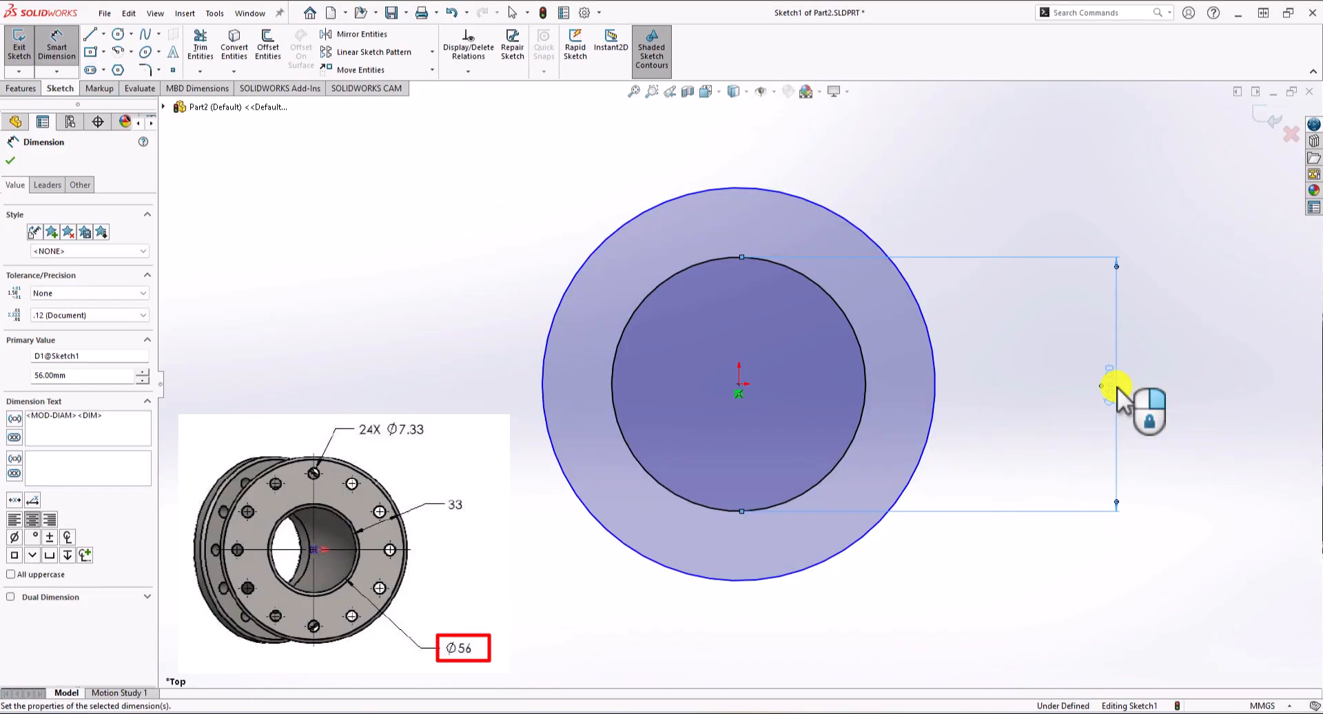
Step: Dimension the radial gap between the inner and outer circles and set it to 33 mm
{"action": "left_click", "coordinate": [839, 308]}
{"action": "left_click", "coordinate": [880, 252]}
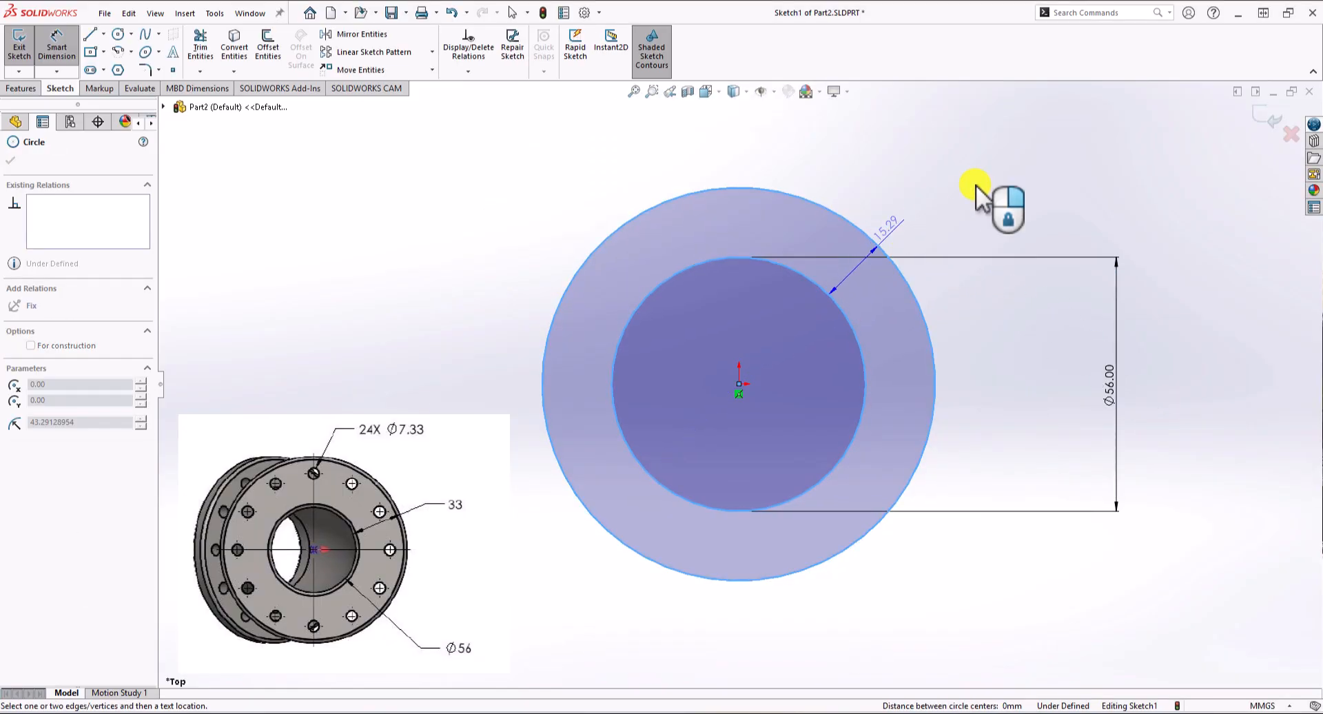
{"action": "left_click", "coordinate": [1019, 162]}
{"action": "type", "text": "33"}
{"action": "key", "text": "Return"}
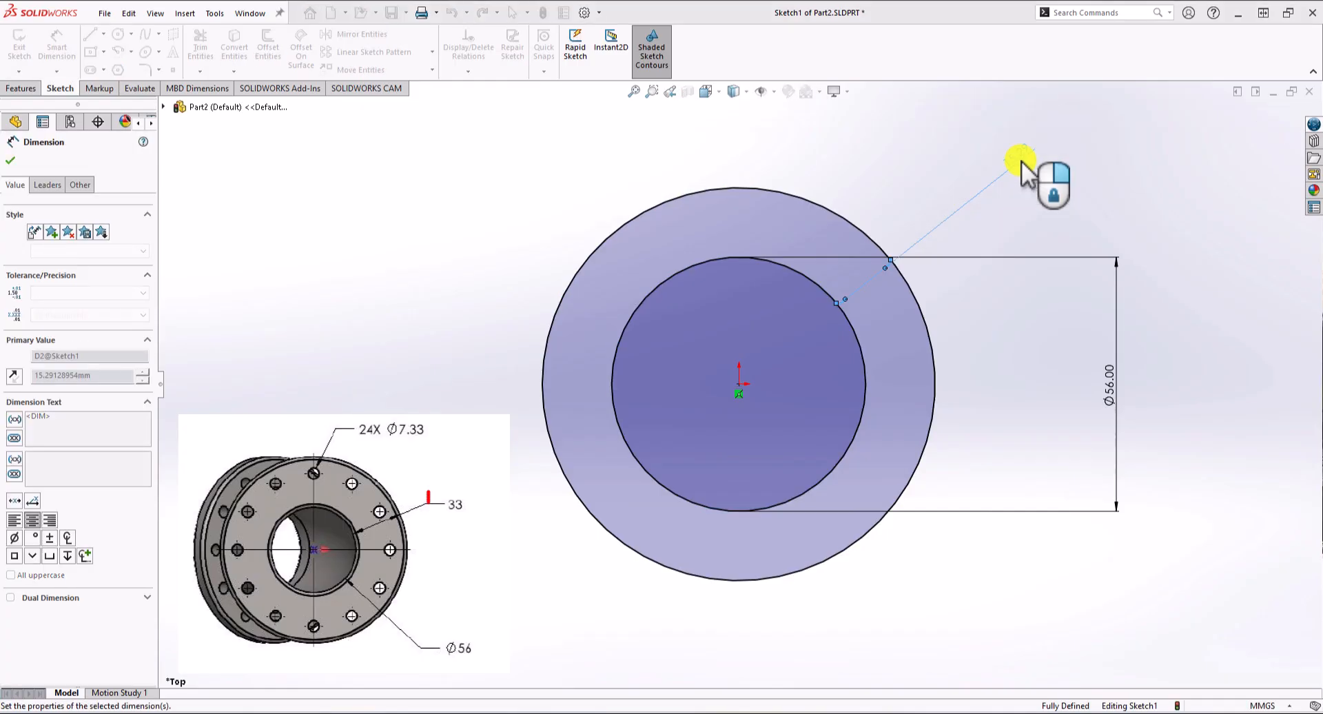
{"action": "scroll", "coordinate": [1014, 252], "scroll_direction": "up", "scroll_amount": 4}
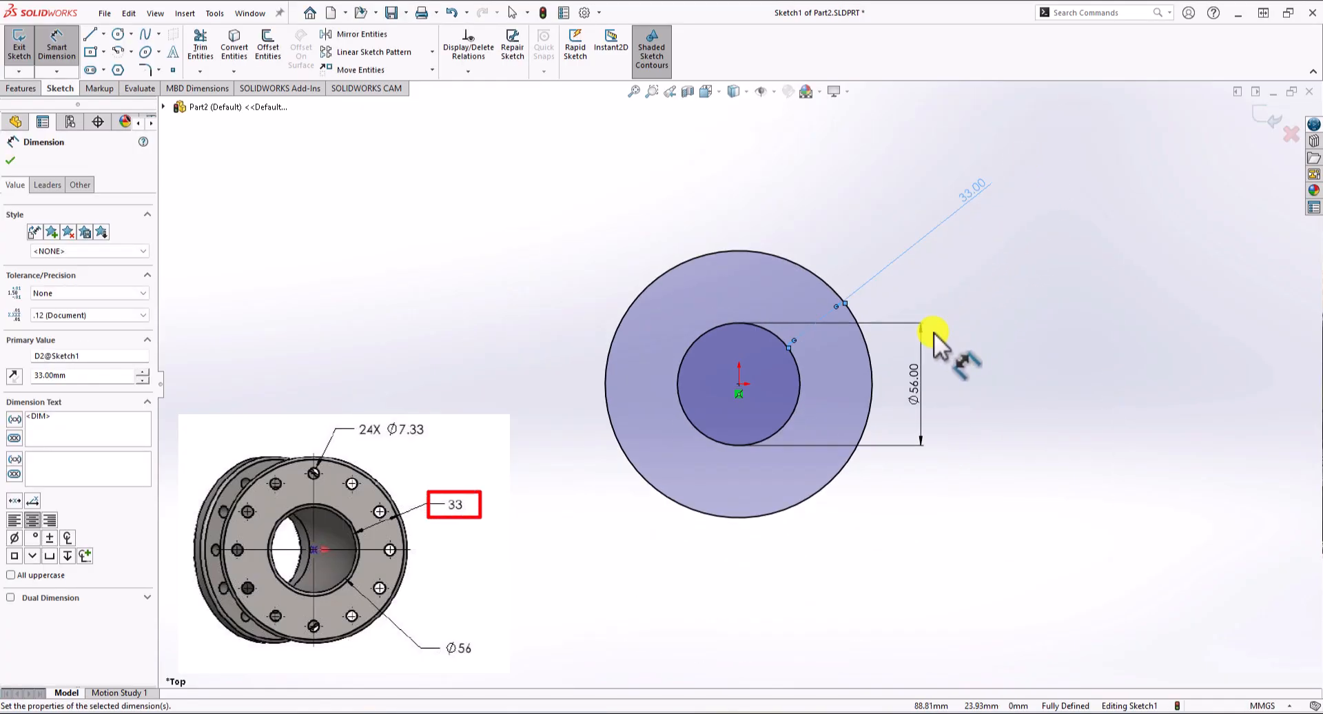
{"action": "scroll", "coordinate": [933, 332], "scroll_direction": "down", "scroll_amount": 1}
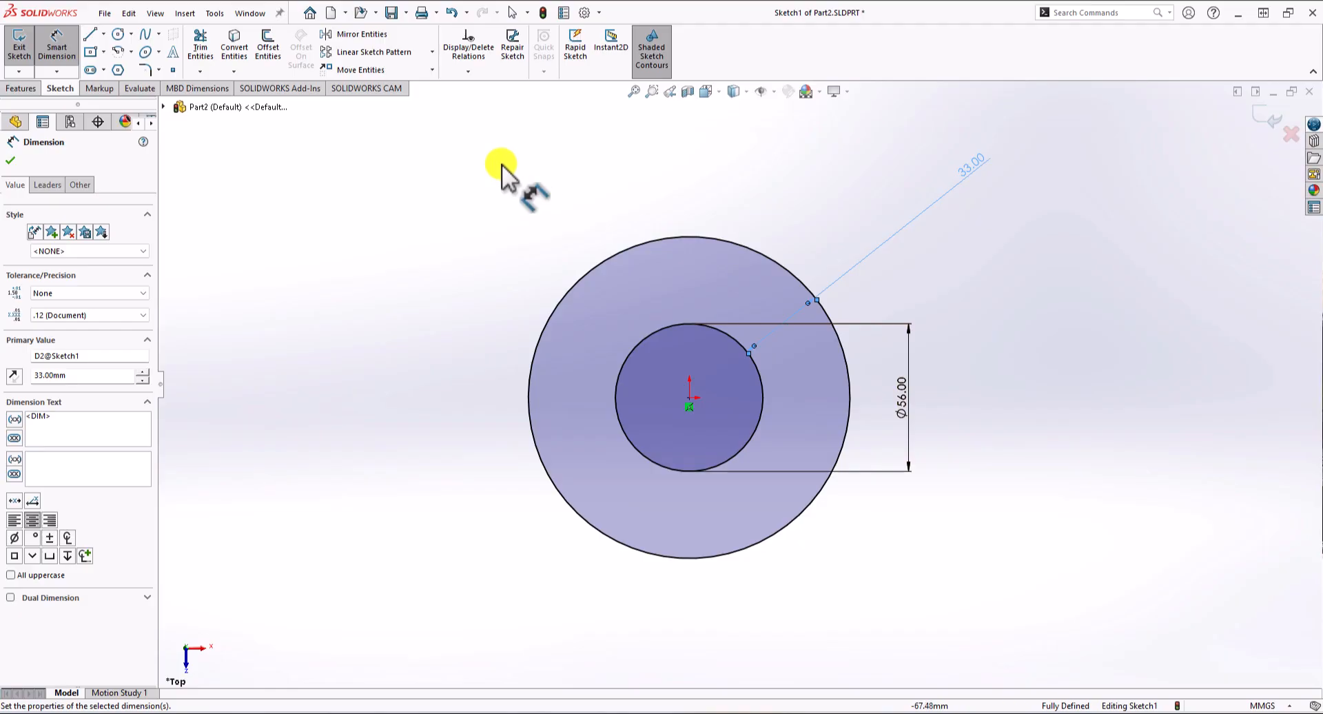
Step: Draw a vertical centerline from the origin straight down to the lower edge of the outer circle
{"action": "left_click", "coordinate": [103, 32]}
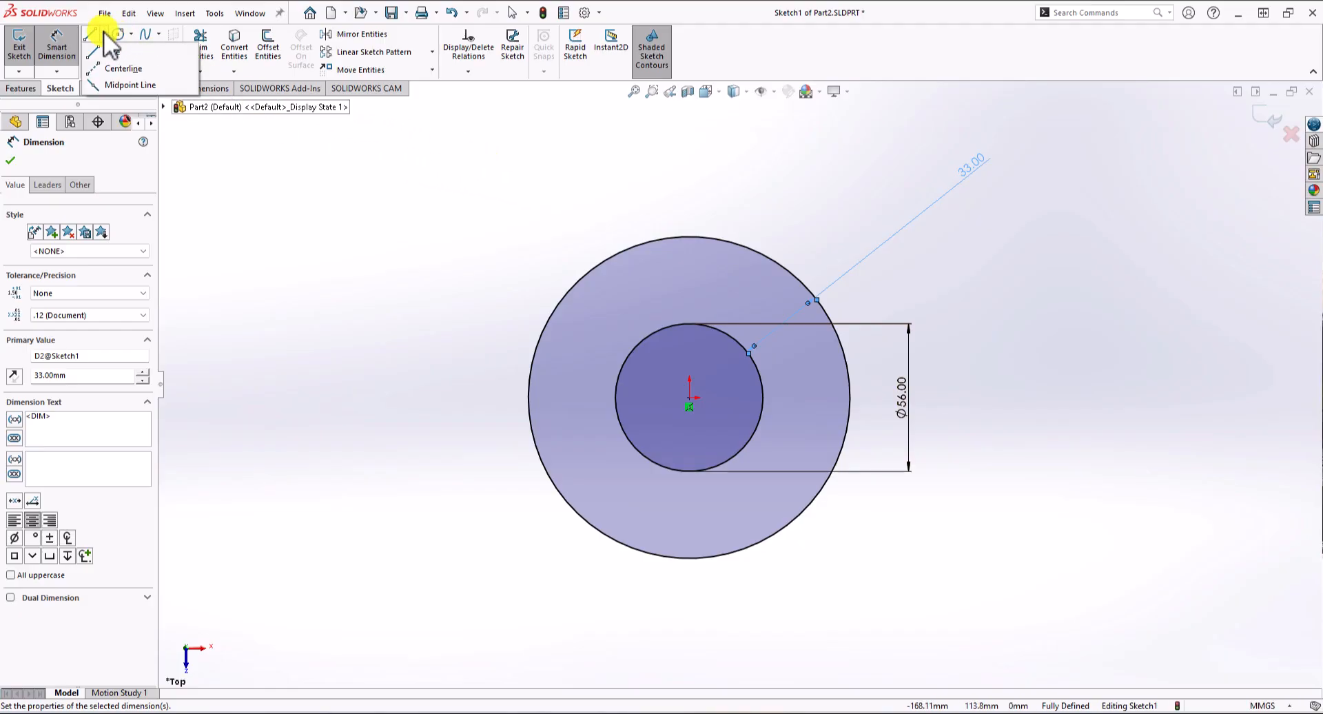
{"action": "left_click", "coordinate": [122, 68]}
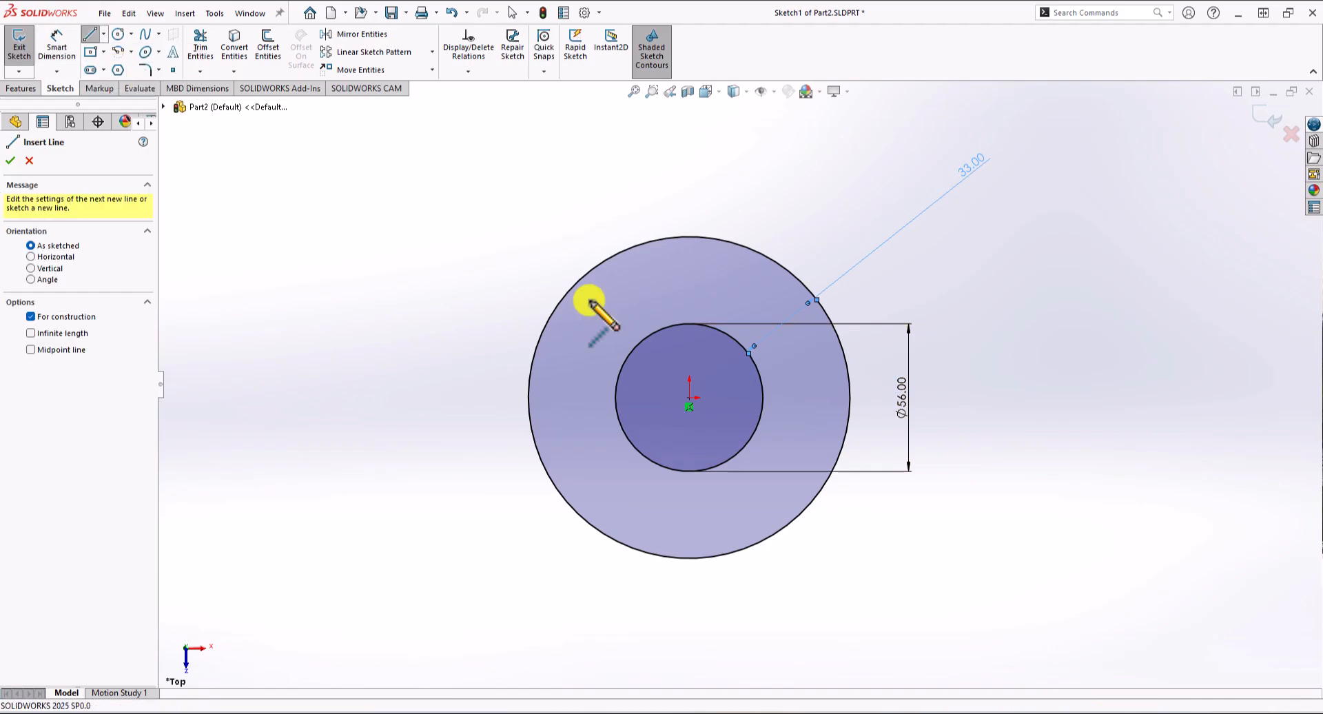
{"action": "left_click", "coordinate": [689, 398]}
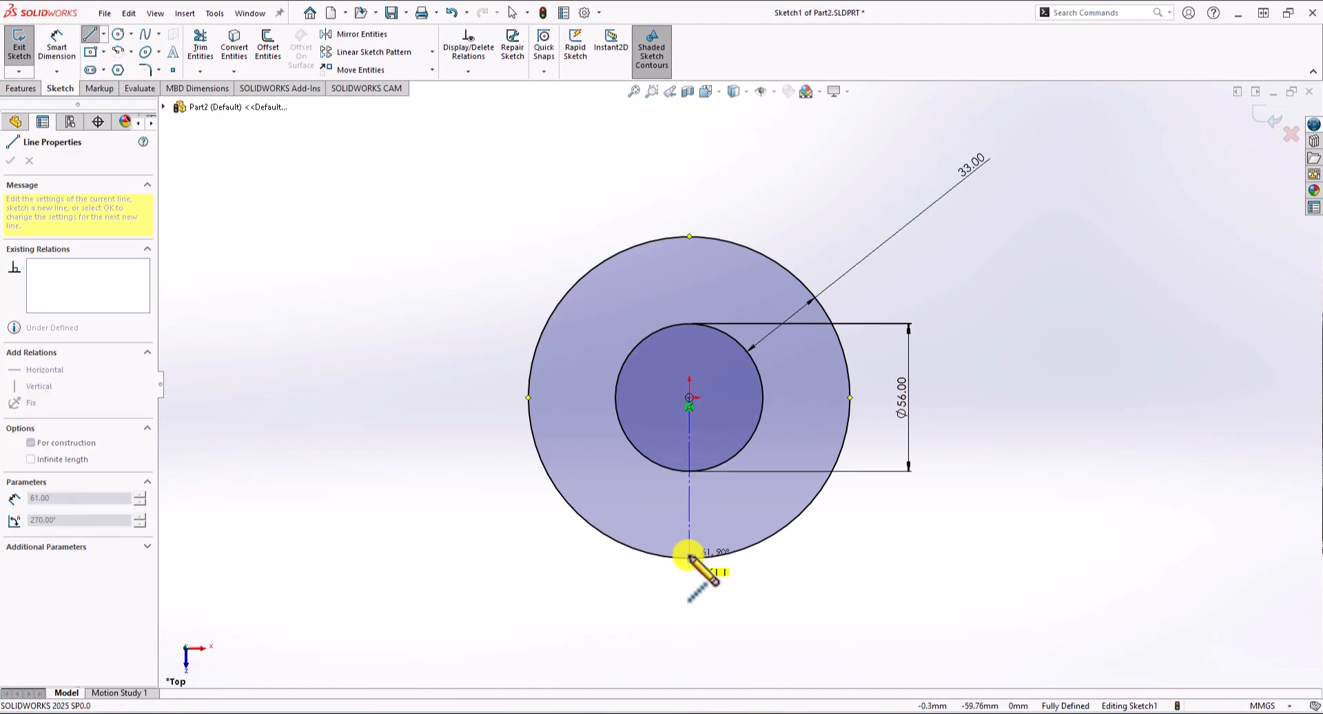
{"action": "left_click", "coordinate": [689, 555]}
{"action": "key", "text": "Escape"}
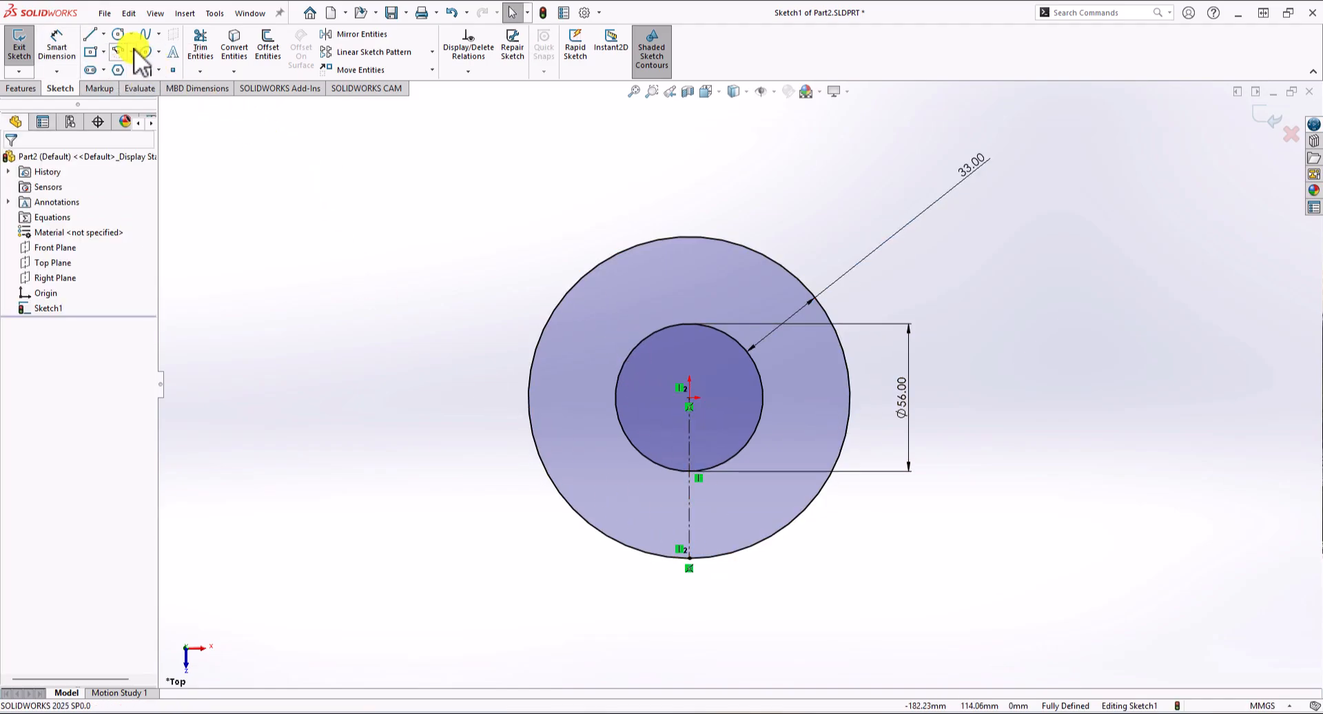
Step: Sketch a small circle with a radius of about 6.1 mm, centred on the centerline between the inner and outer circles
{"action": "left_click", "coordinate": [118, 34]}
{"action": "scroll", "coordinate": [687, 593], "scroll_direction": "down", "scroll_amount": 4}
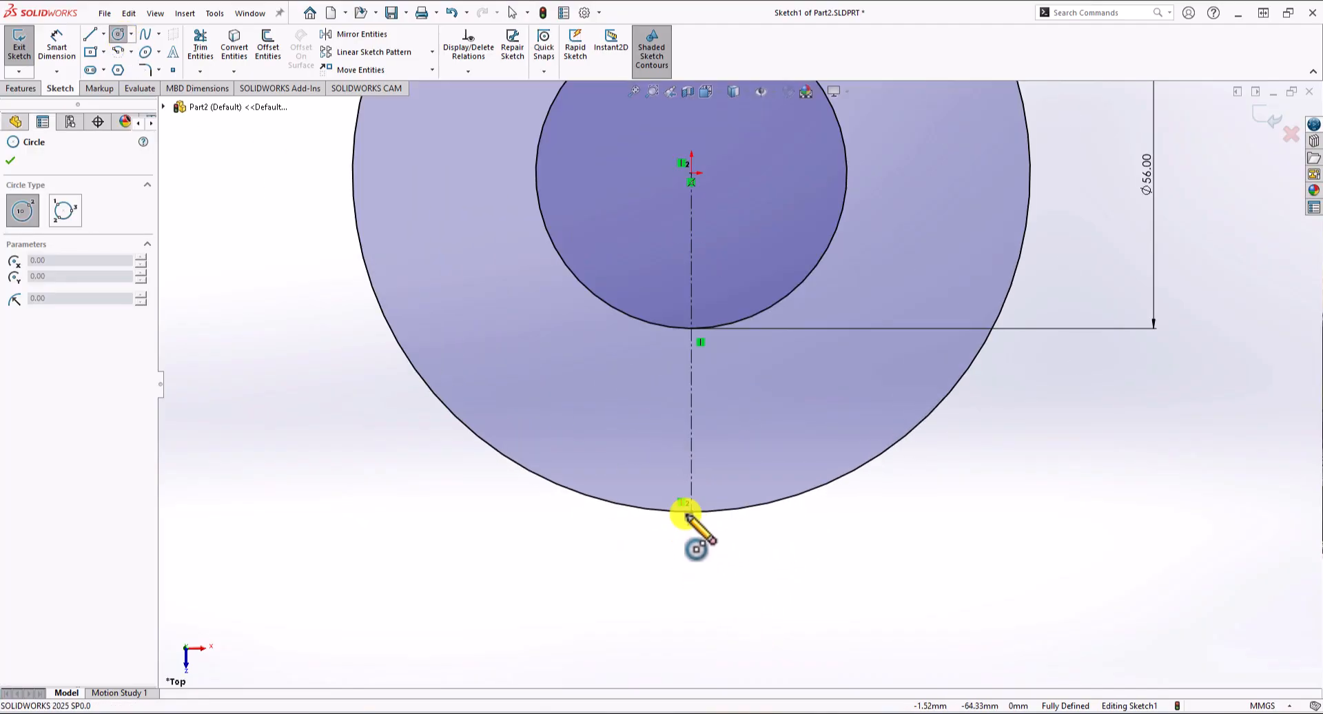
{"action": "left_click", "coordinate": [691, 438]}
{"action": "key", "text": "Escape"}
{"action": "key", "text": "Return"}
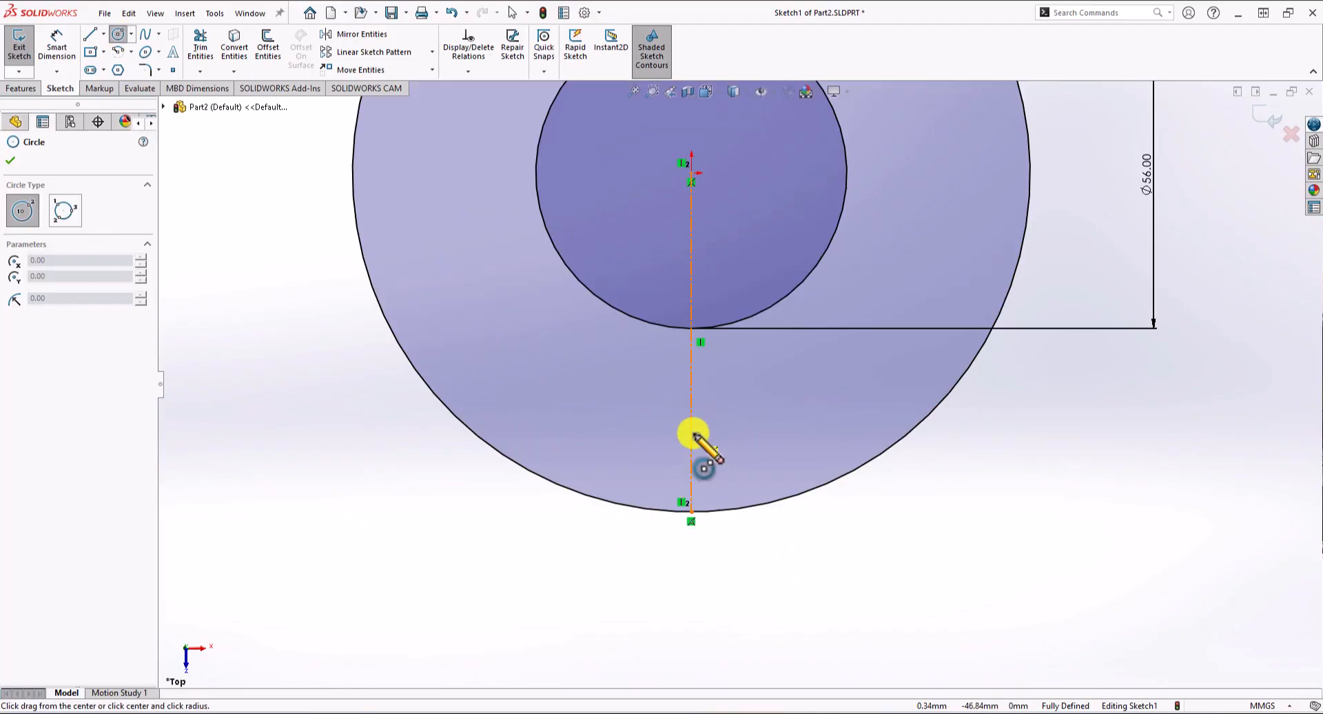
{"action": "left_click", "coordinate": [691, 435]}
{"action": "left_click", "coordinate": [703, 411]}
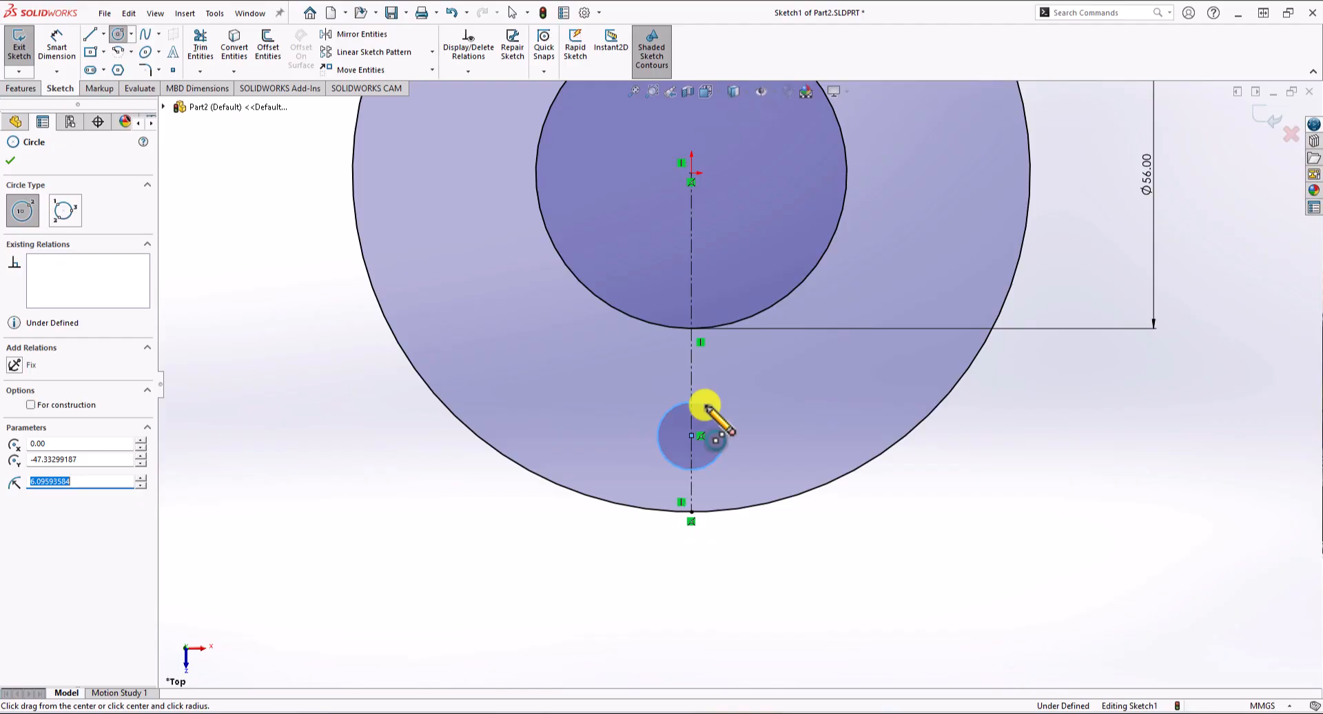
{"action": "key", "text": "Escape"}
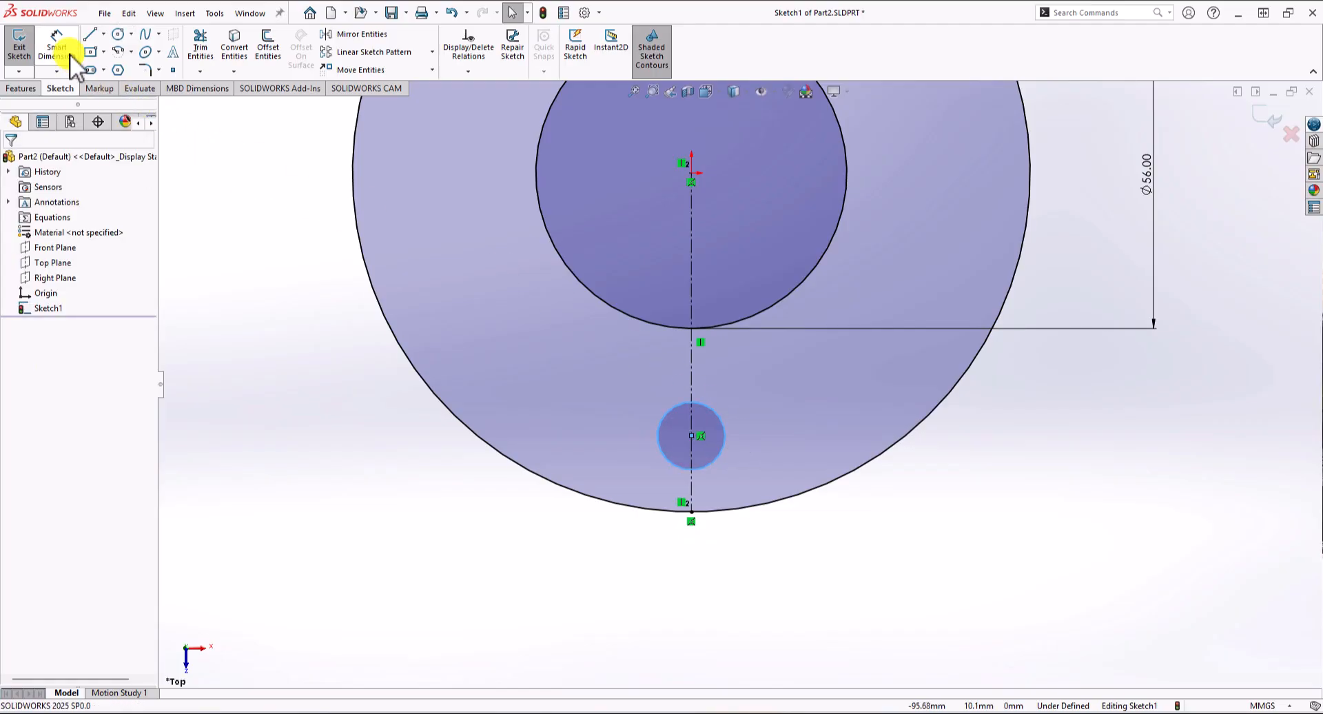
Step: Dimension the small circle's diameter as 7.33 mm
{"action": "left_click", "coordinate": [57, 45]}
{"action": "left_click", "coordinate": [725, 433]}
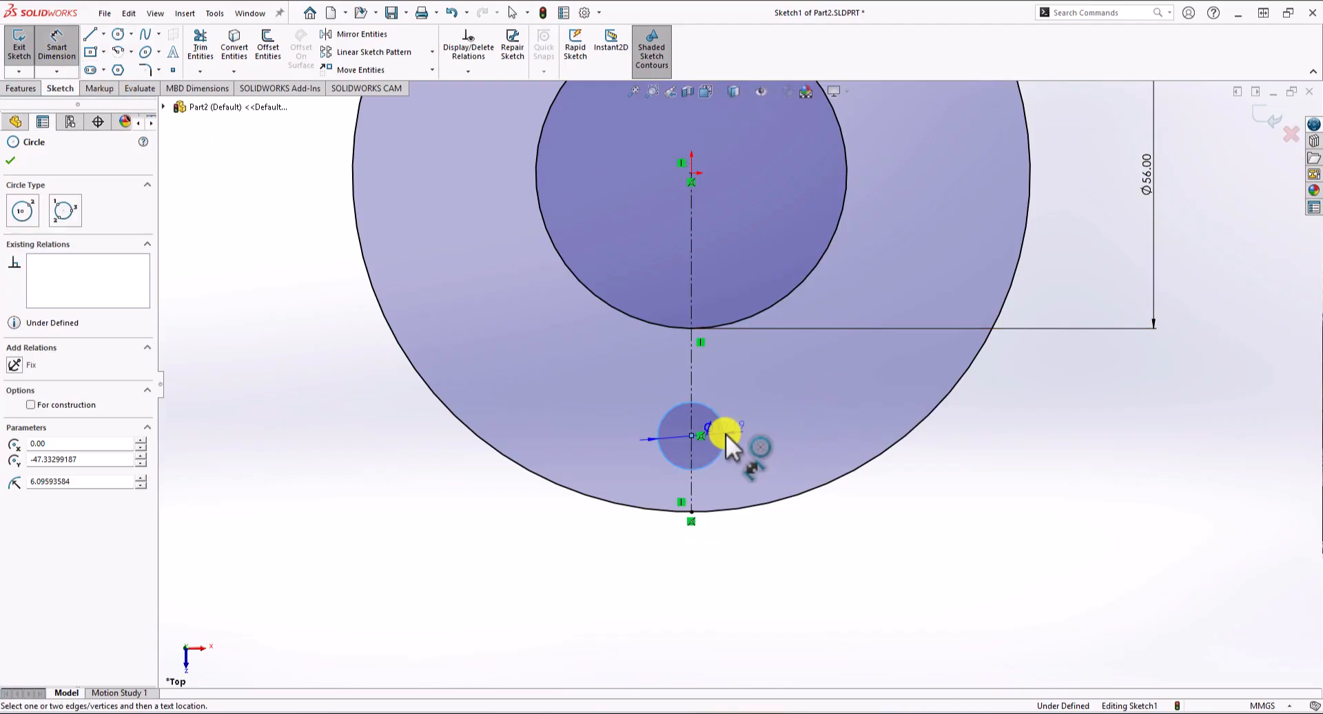
{"action": "left_click", "coordinate": [1005, 503]}
{"action": "type", "text": "7.33"}
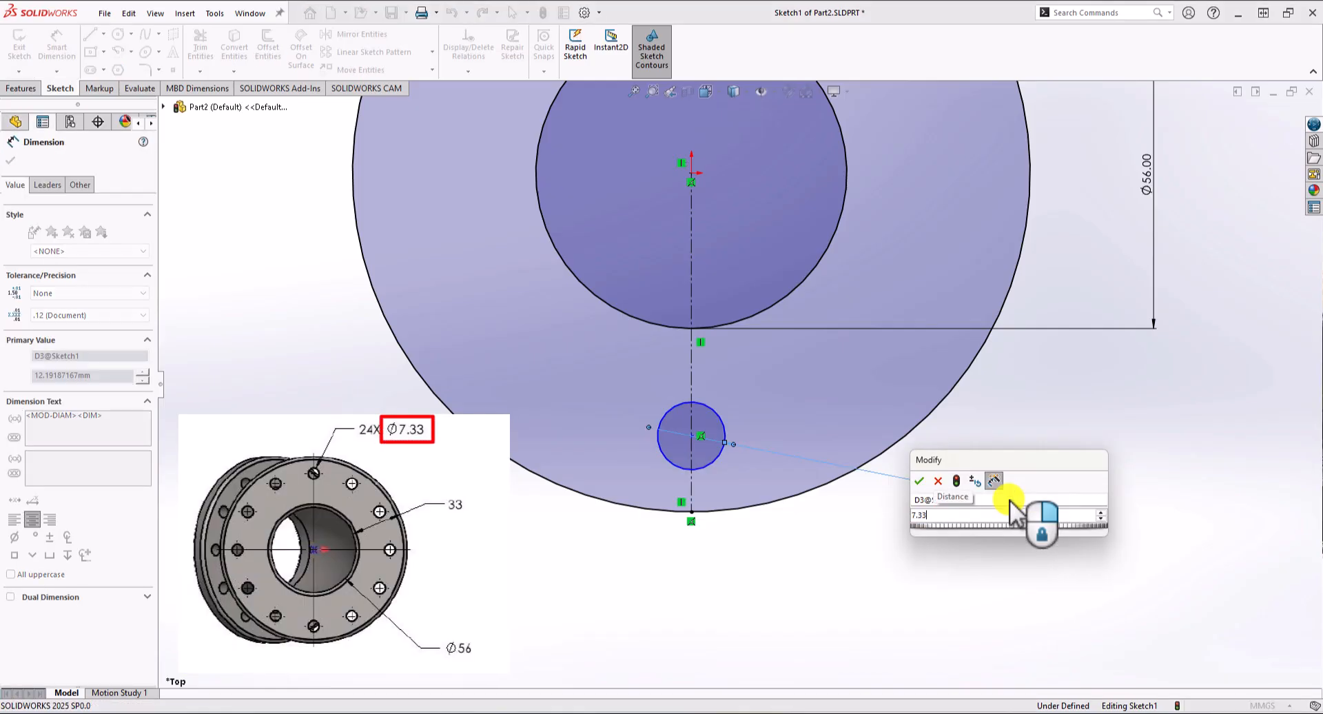
{"action": "key", "text": "Return"}
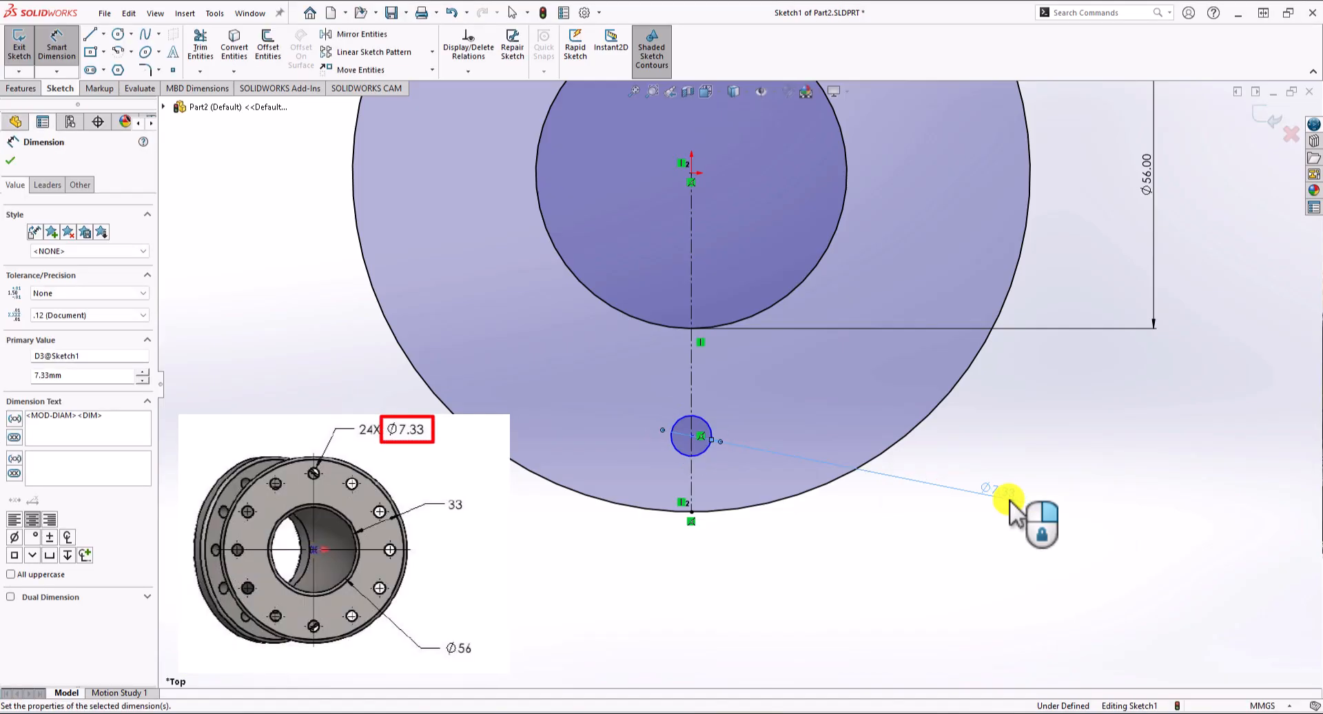
{"action": "key", "text": "Escape"}
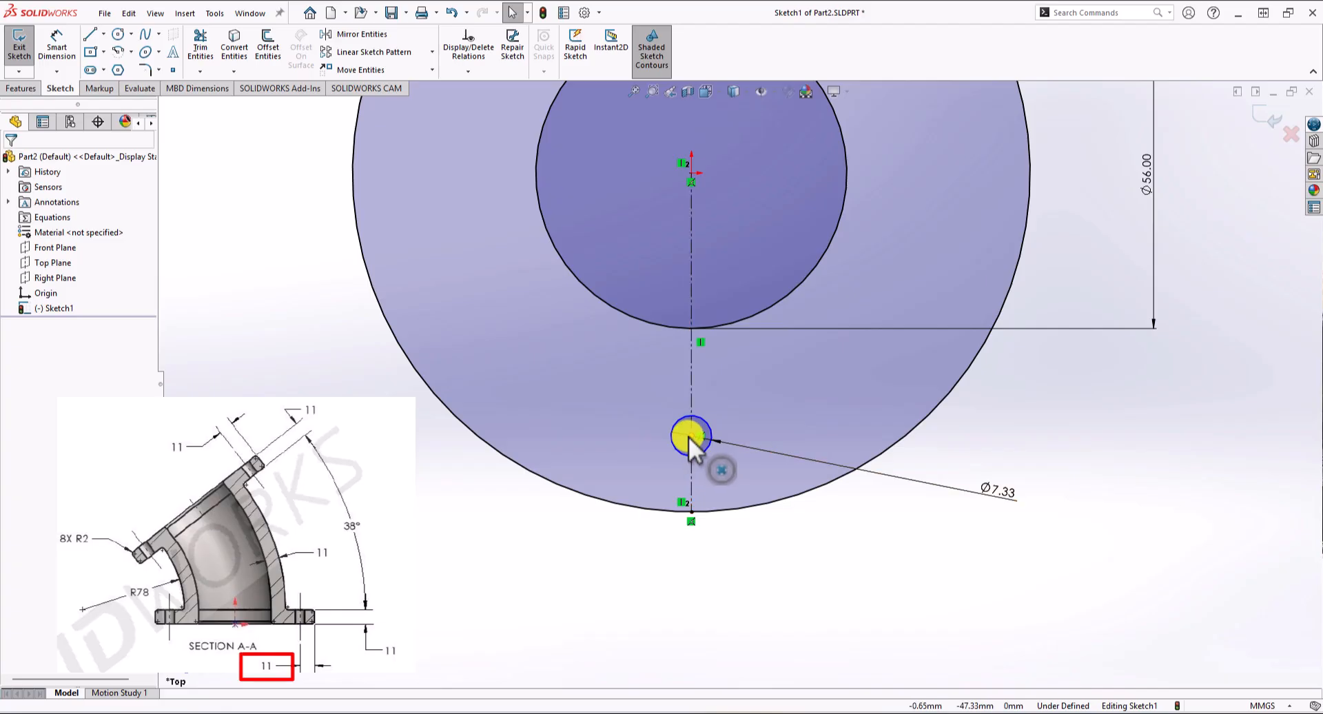
Step: Dimension the distance from the outer circle's lower edge to the small circle's centre and set it to 11 mm
{"action": "left_click", "coordinate": [66, 49]}
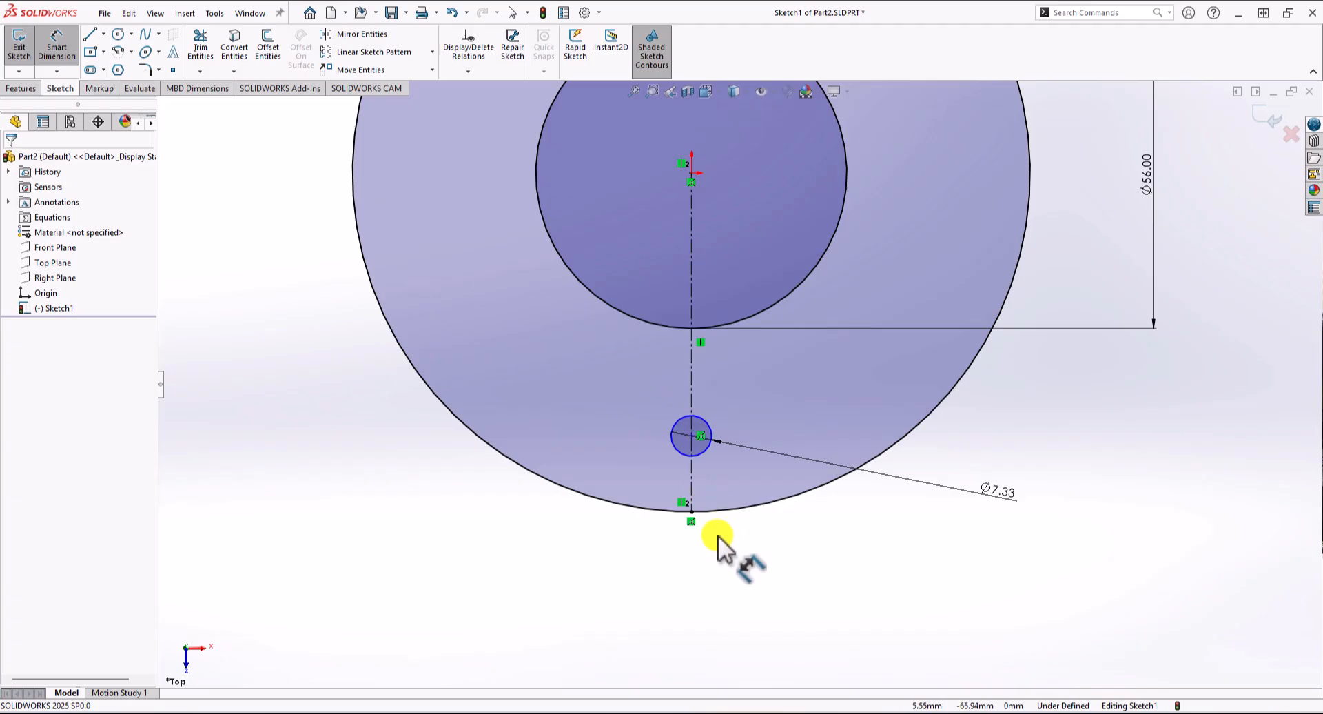
{"action": "left_click", "coordinate": [722, 511]}
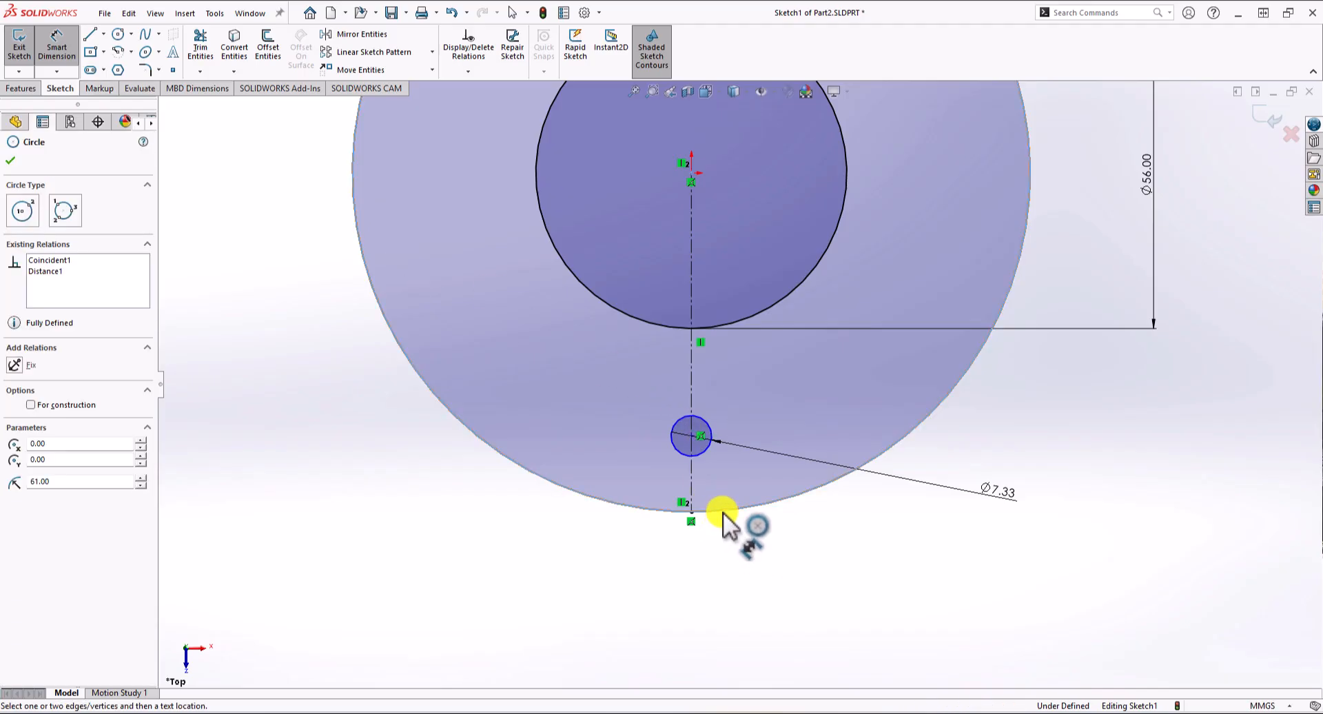
{"action": "left_click", "coordinate": [692, 435]}
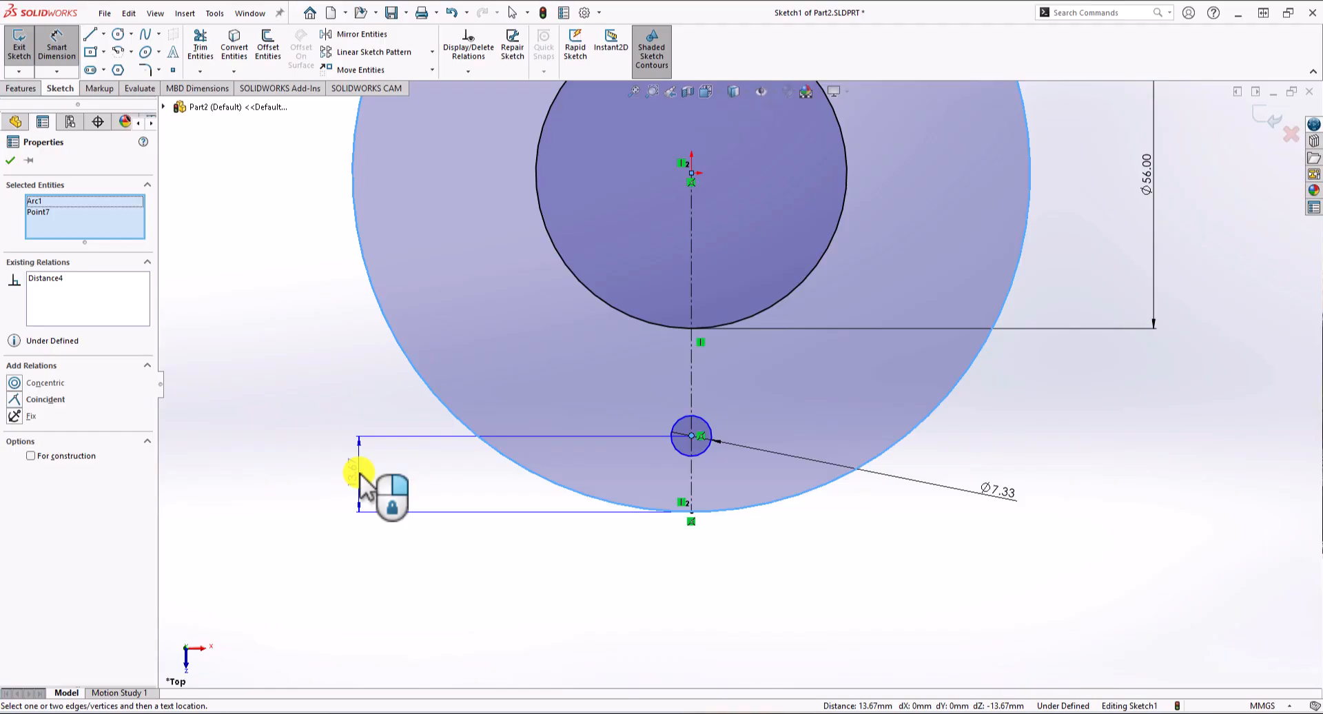
{"action": "left_click", "coordinate": [360, 472]}
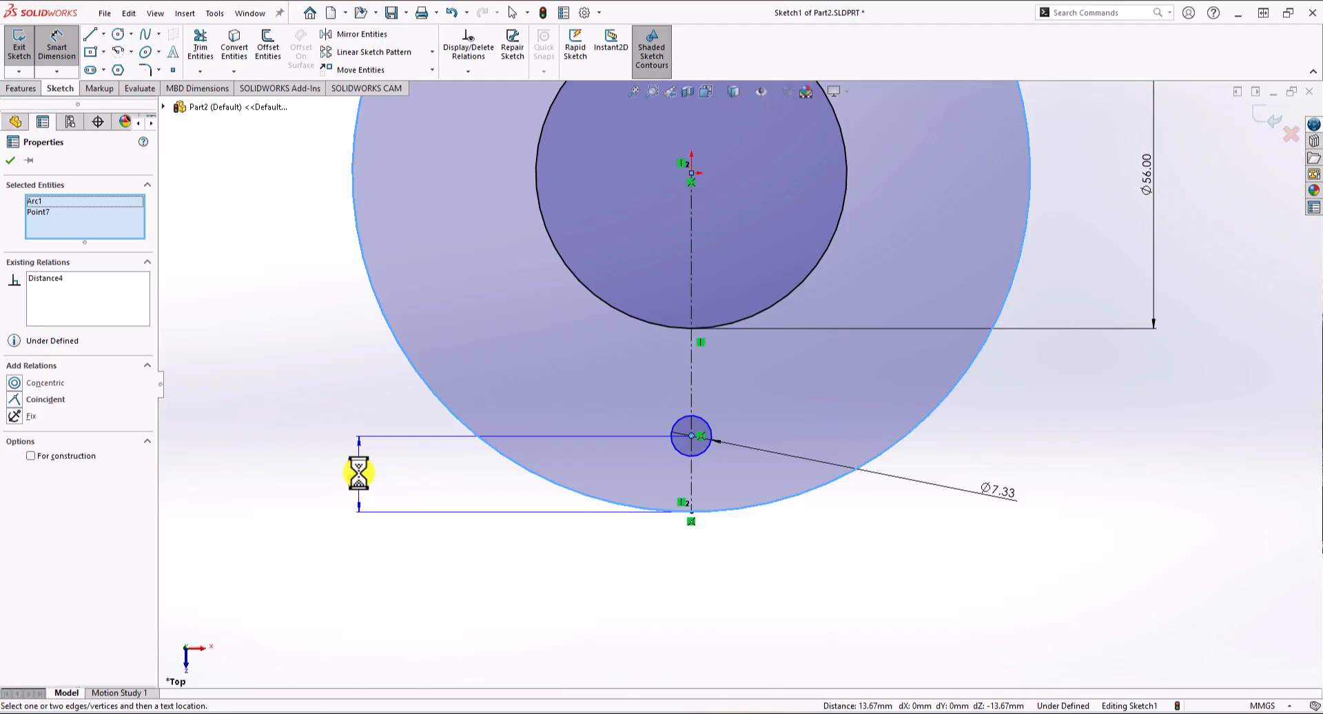
{"action": "type", "text": "11"}
{"action": "key", "text": "Return"}
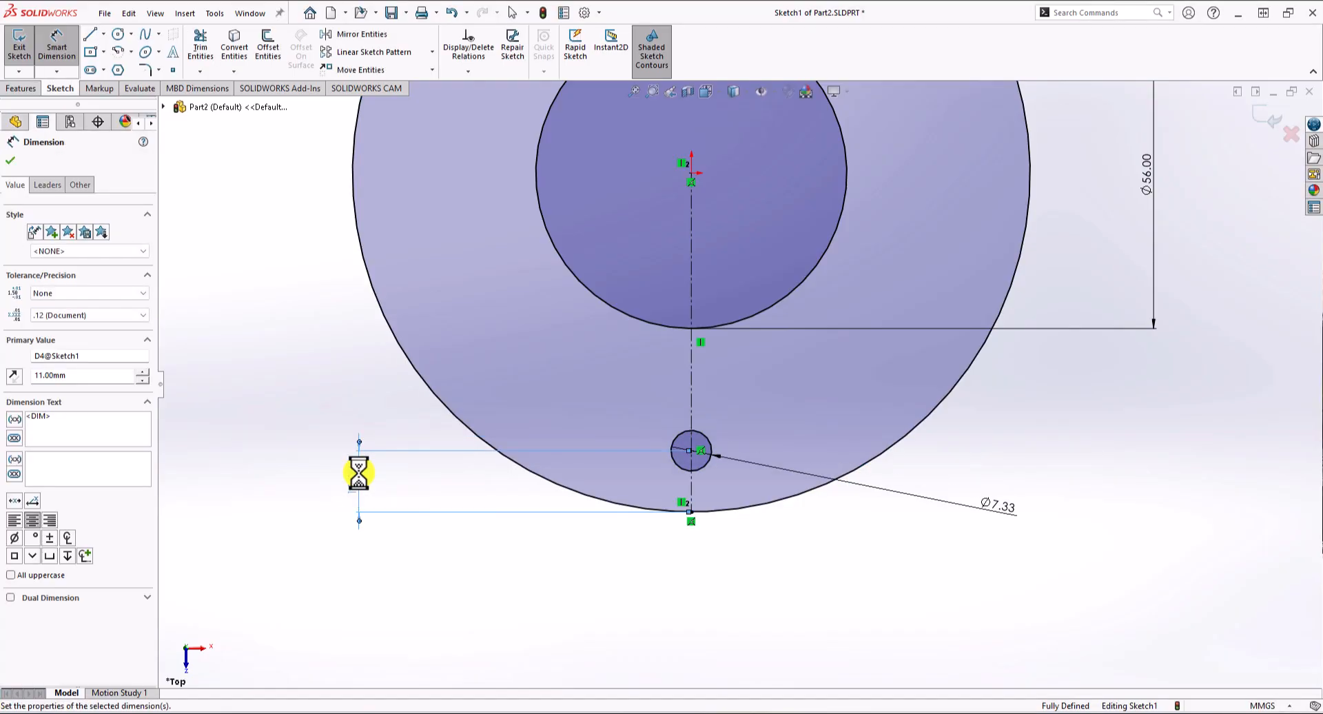
{"action": "scroll", "coordinate": [734, 275], "scroll_direction": "up", "scroll_amount": 4}
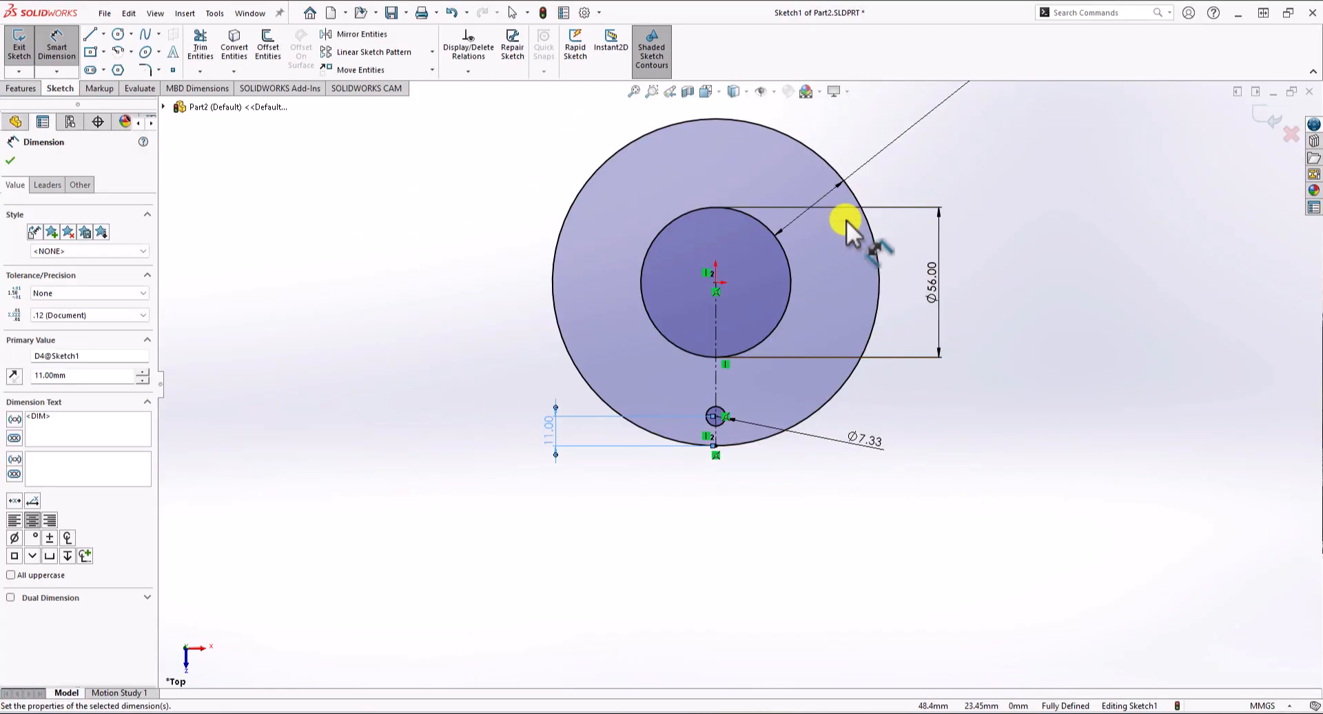
{"action": "scroll", "coordinate": [846, 220], "scroll_direction": "down", "scroll_amount": 1}
{"action": "scroll", "coordinate": [846, 220], "scroll_direction": "up", "scroll_amount": 1}
{"action": "scroll", "coordinate": [800, 181], "scroll_direction": "down", "scroll_amount": 1}
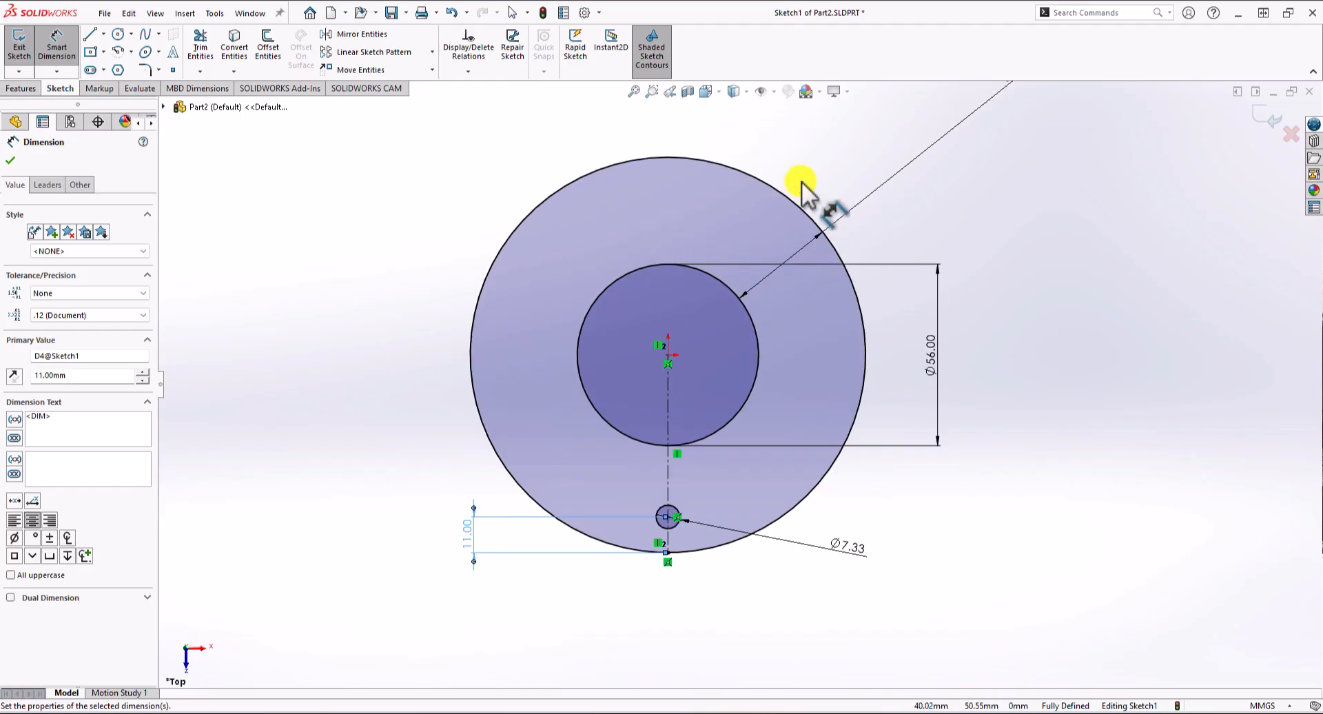
{"action": "key", "text": "Escape"}
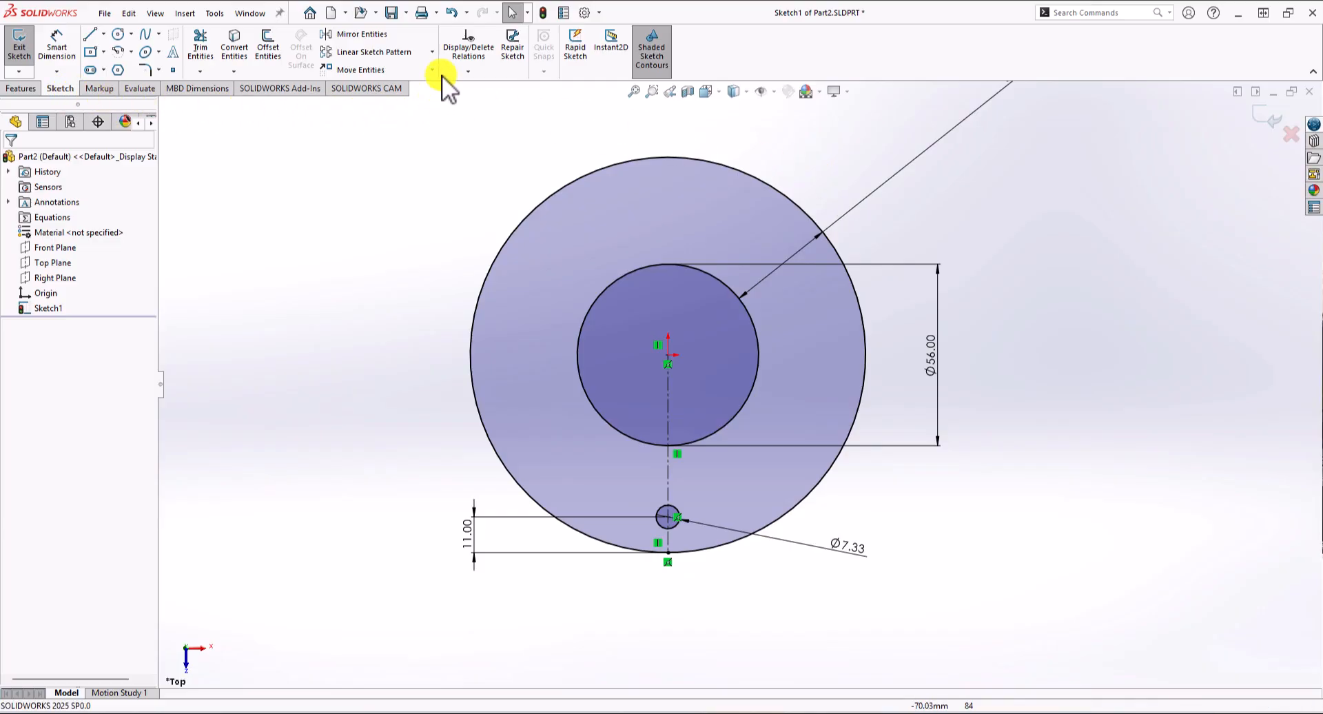
Step: Create a circular sketch pattern of the small hole circle around the origin with 12 equally spaced instances over 360 degrees
{"action": "left_click", "coordinate": [433, 52]}
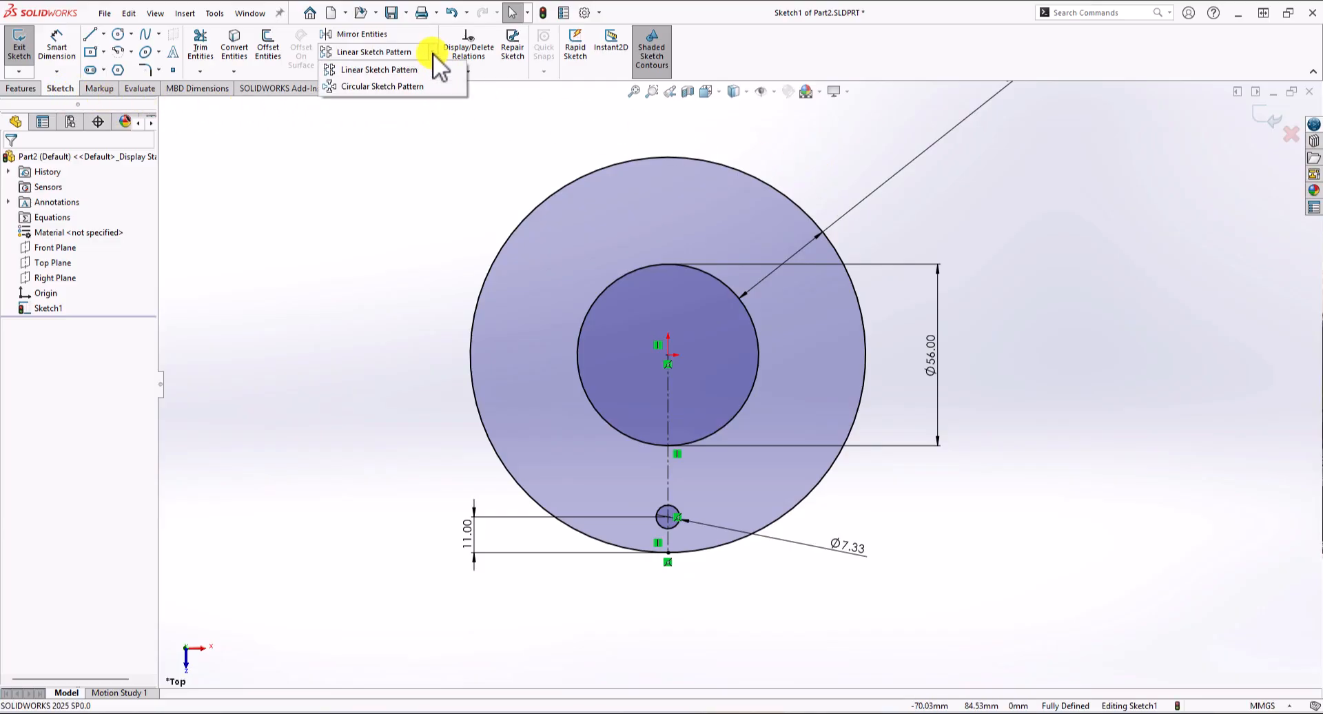
{"action": "left_click", "coordinate": [402, 89]}
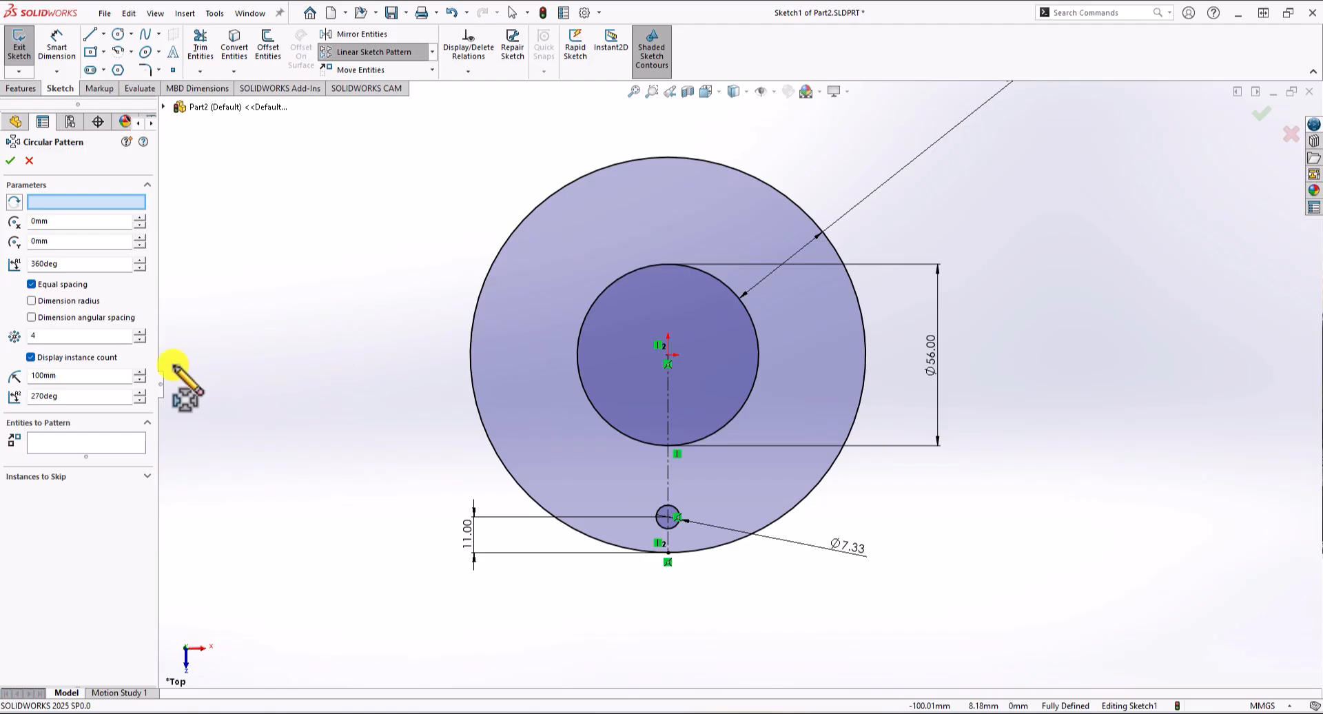
{"action": "left_click", "coordinate": [65, 440]}
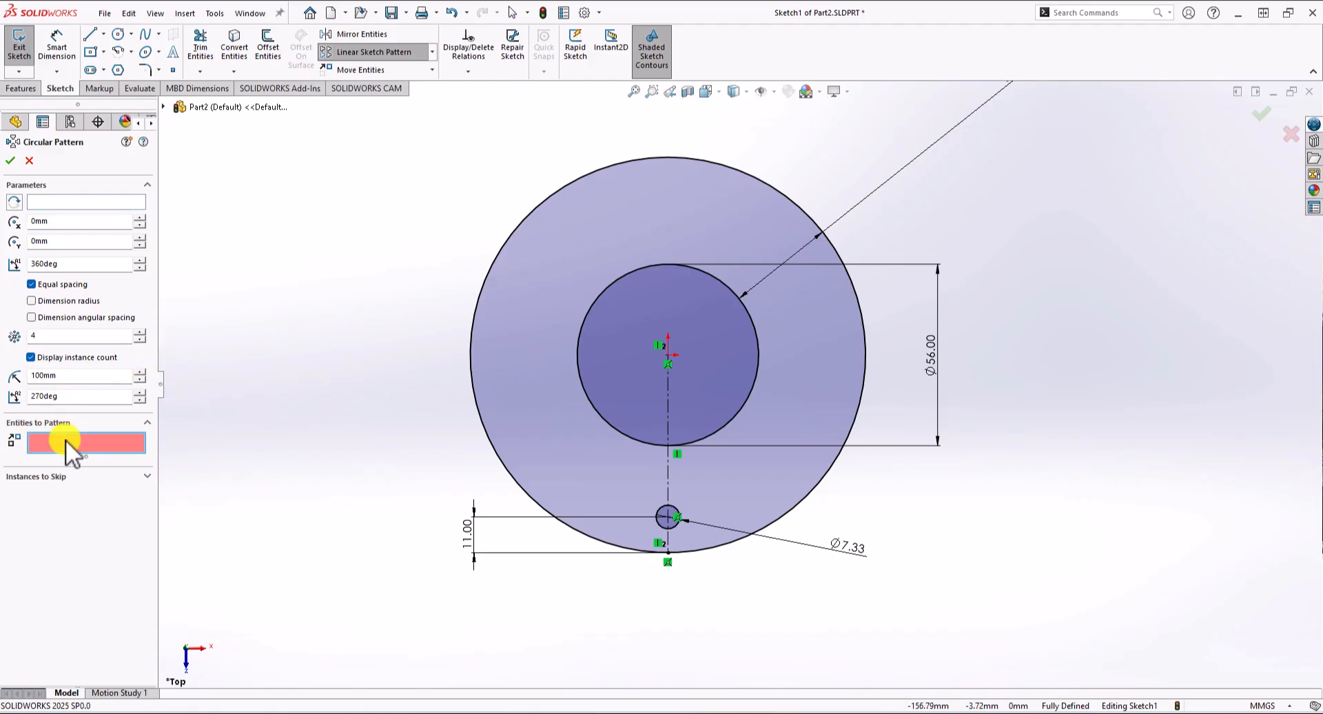
{"action": "left_click", "coordinate": [663, 509]}
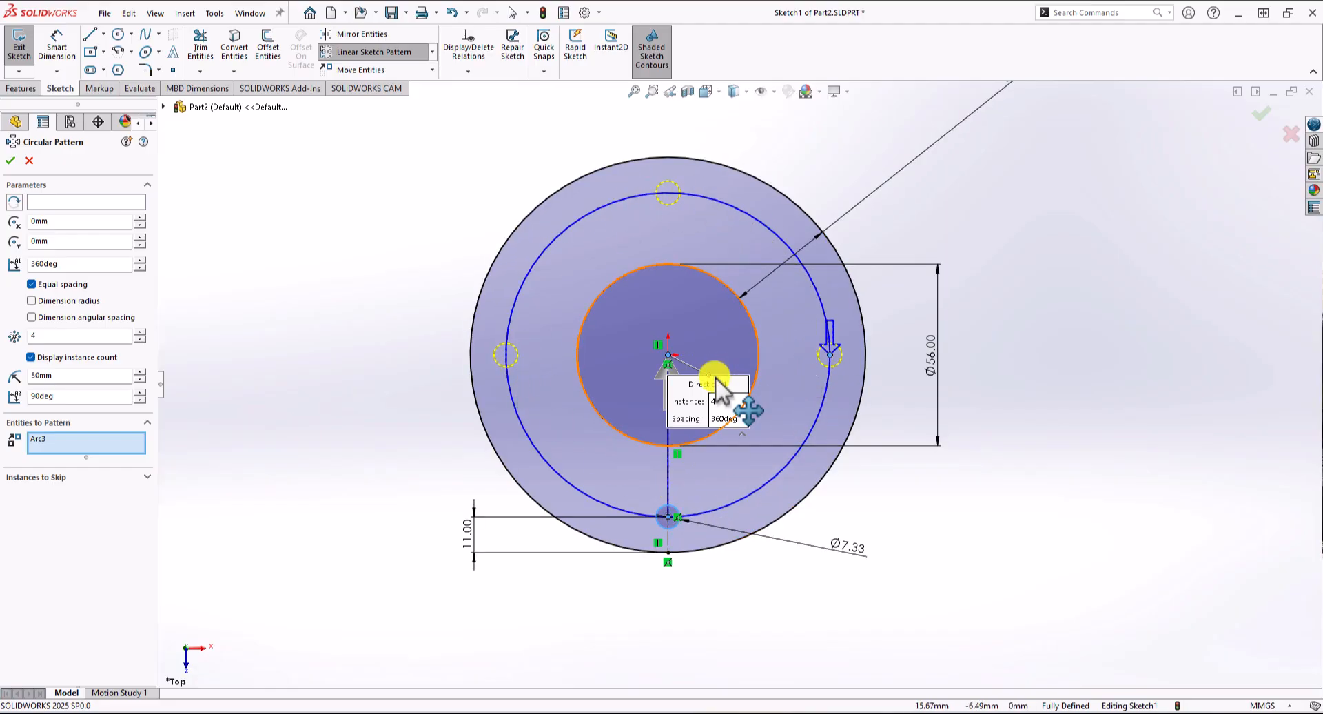
{"action": "scroll", "coordinate": [678, 386], "scroll_direction": "down", "scroll_amount": 3}
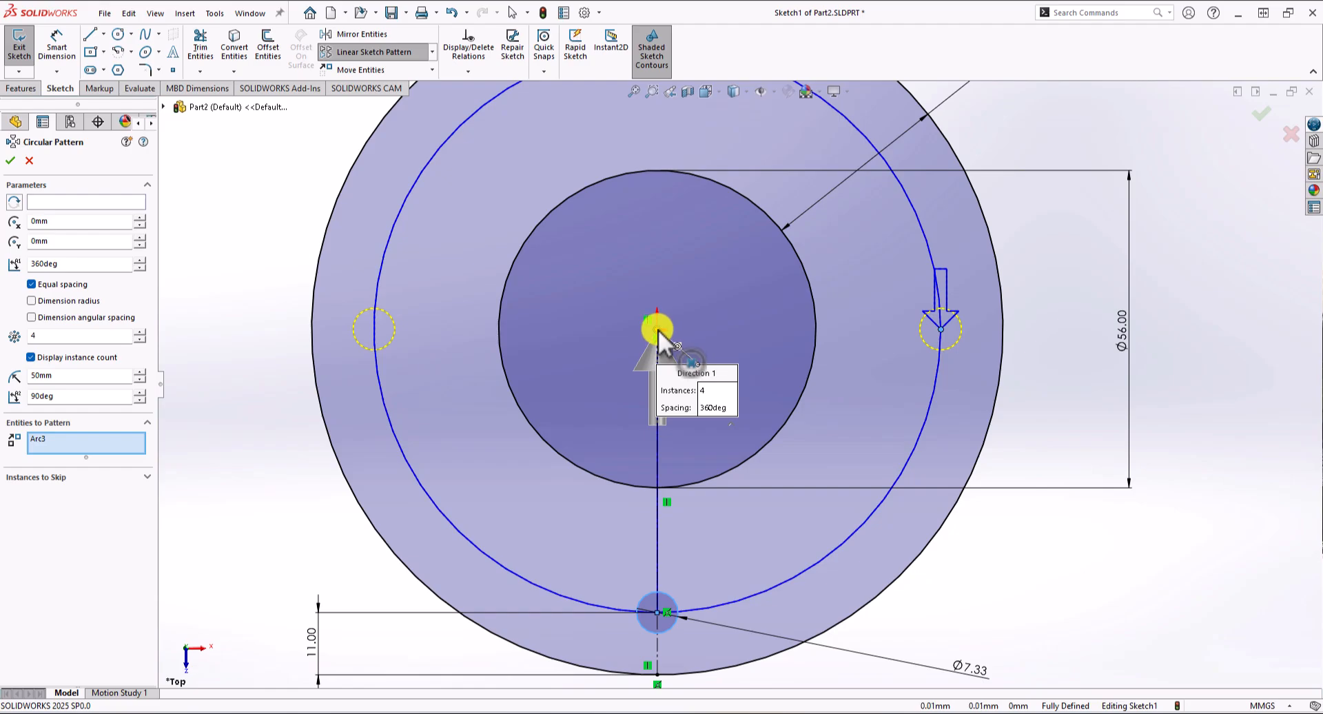
{"action": "scroll", "coordinate": [658, 328], "scroll_direction": "up", "scroll_amount": 2}
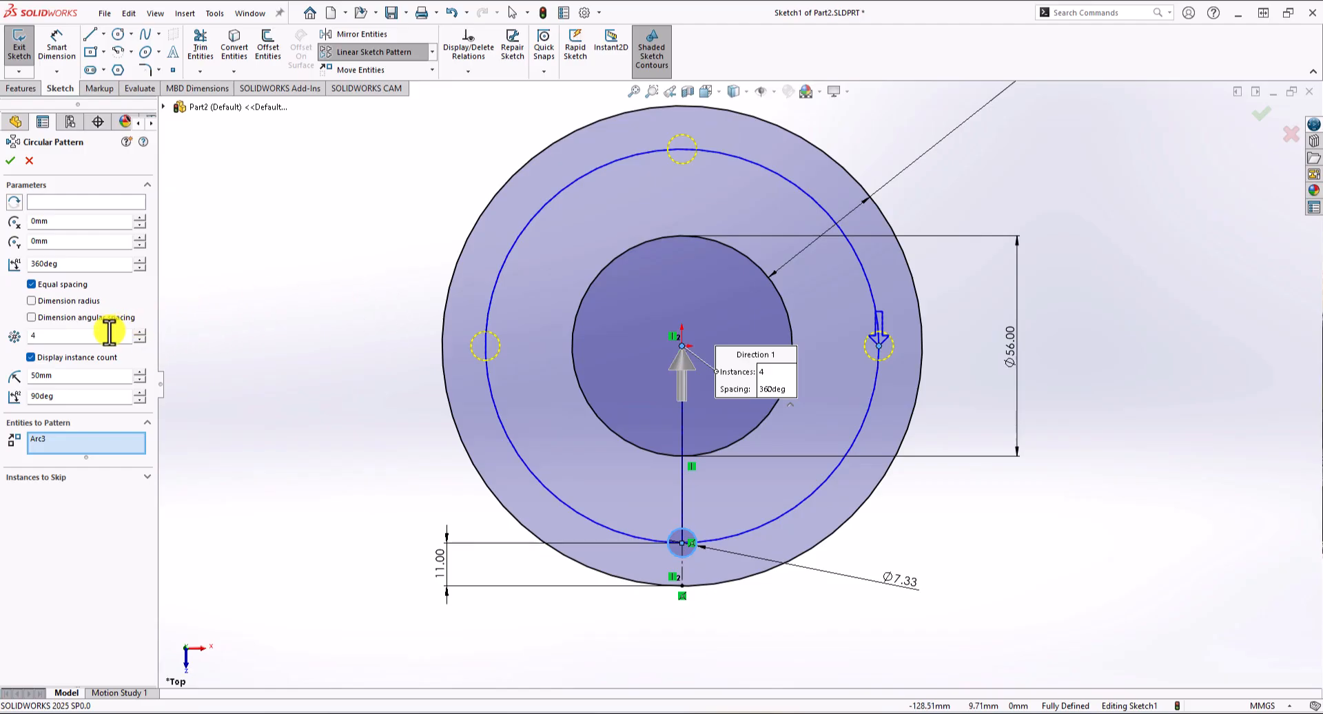
{"action": "left_click", "coordinate": [40, 337]}
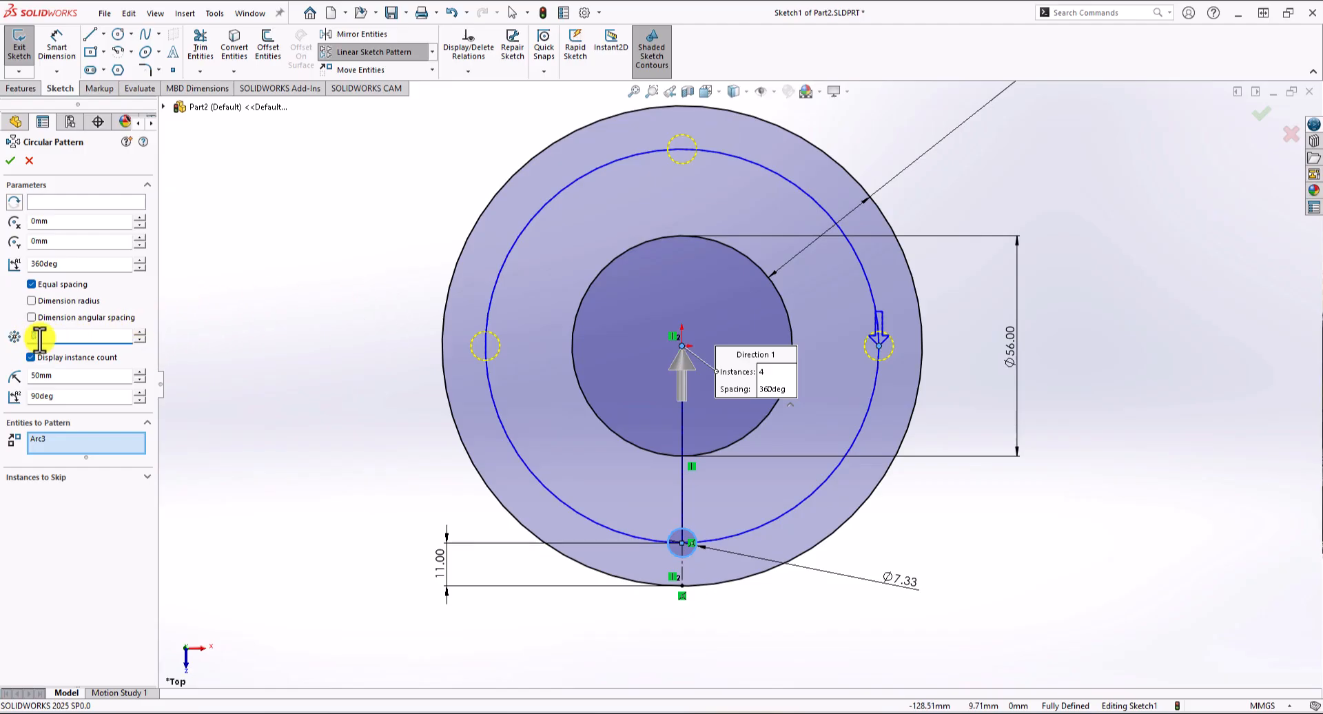
{"action": "type", "text": "12"}
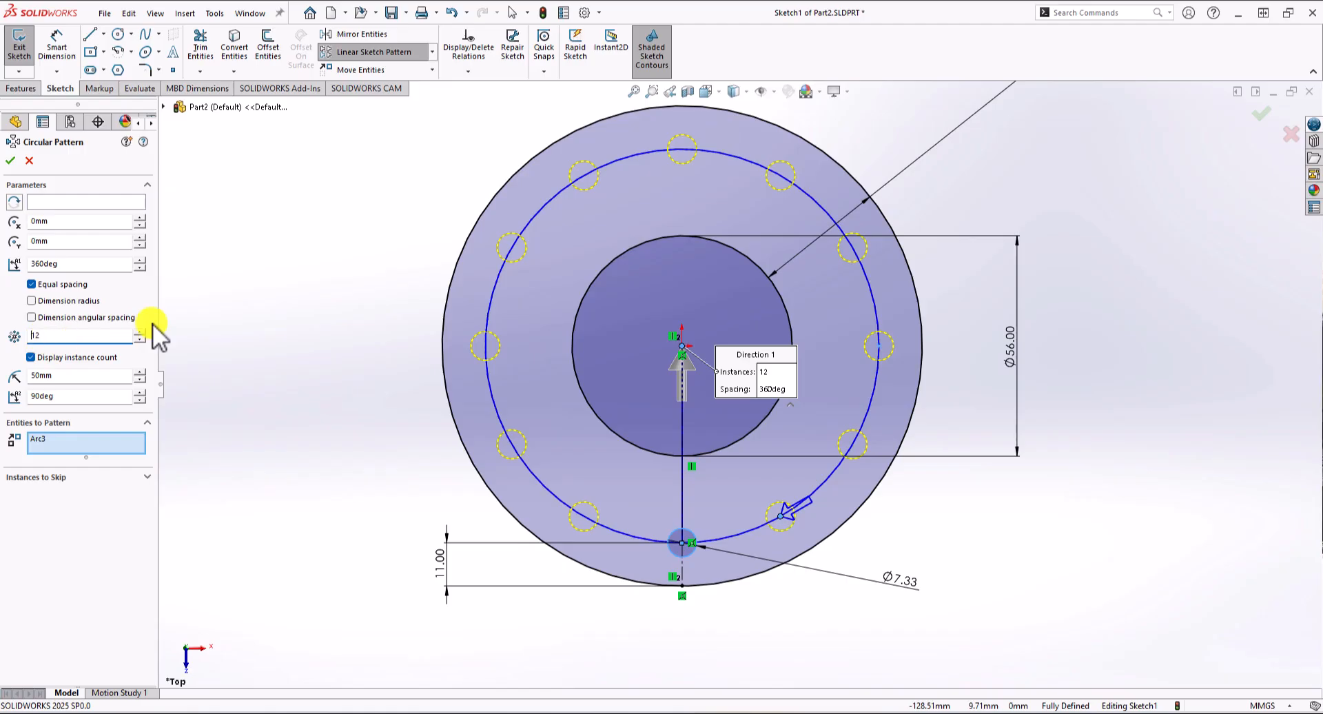
{"action": "left_click", "coordinate": [10, 161]}
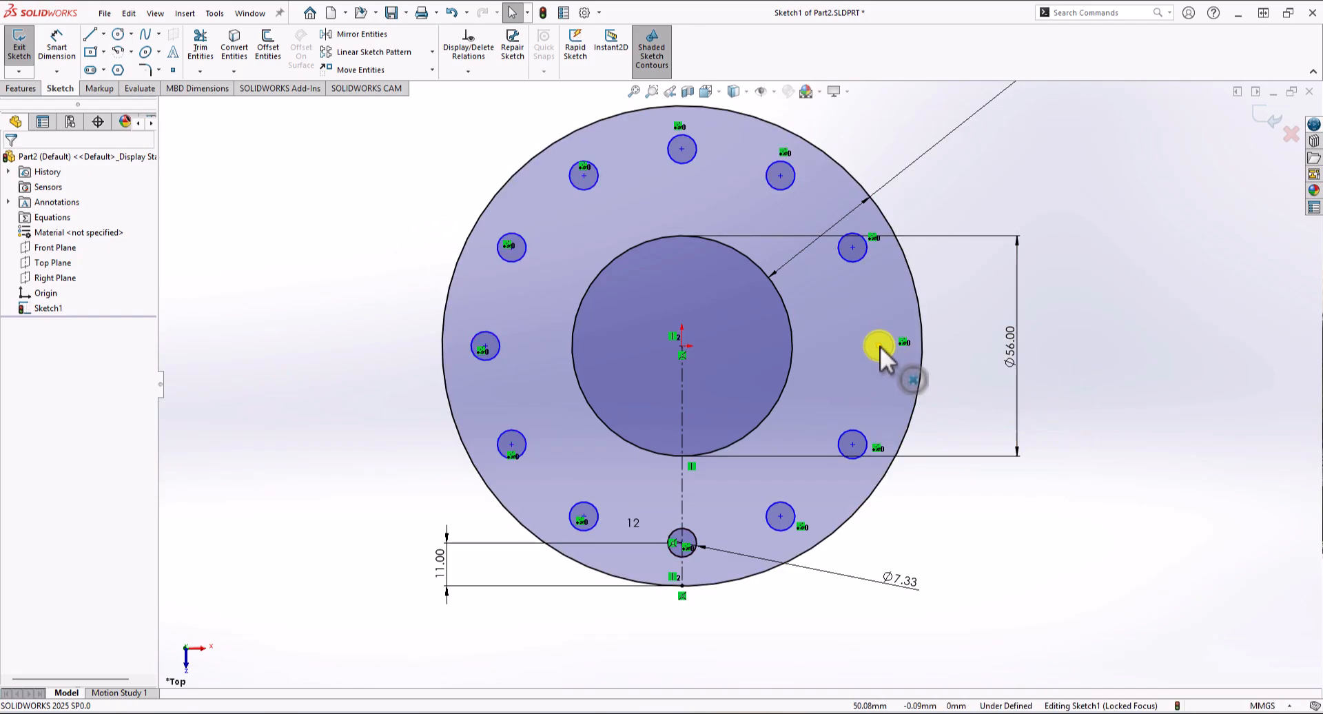
Step: Check the hole pattern's freedom by moving a hole, and make the pattern's centre point coincident with the origin
{"action": "left_click_drag", "start_coordinate": [879, 346], "coordinate": [888, 395]}
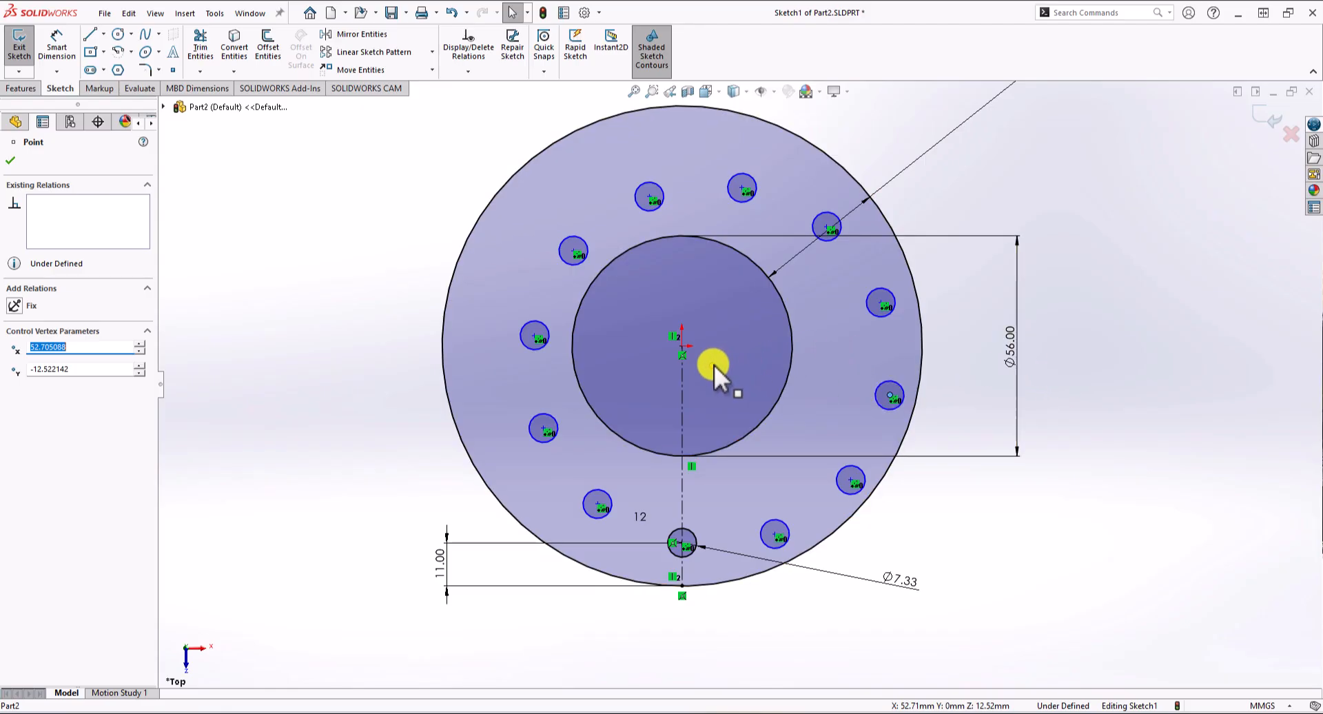
{"action": "left_click", "coordinate": [717, 366]}
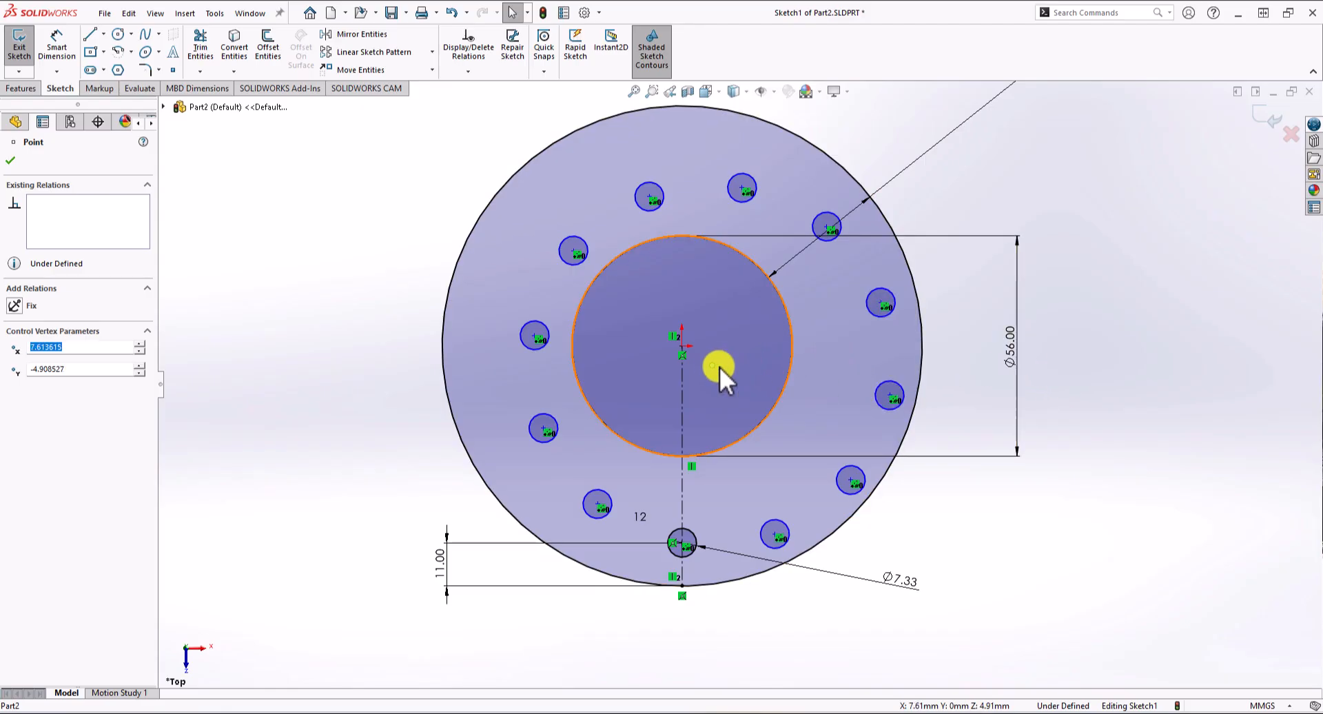
{"action": "left_click", "coordinate": [680, 345], "text": "ctrl"}
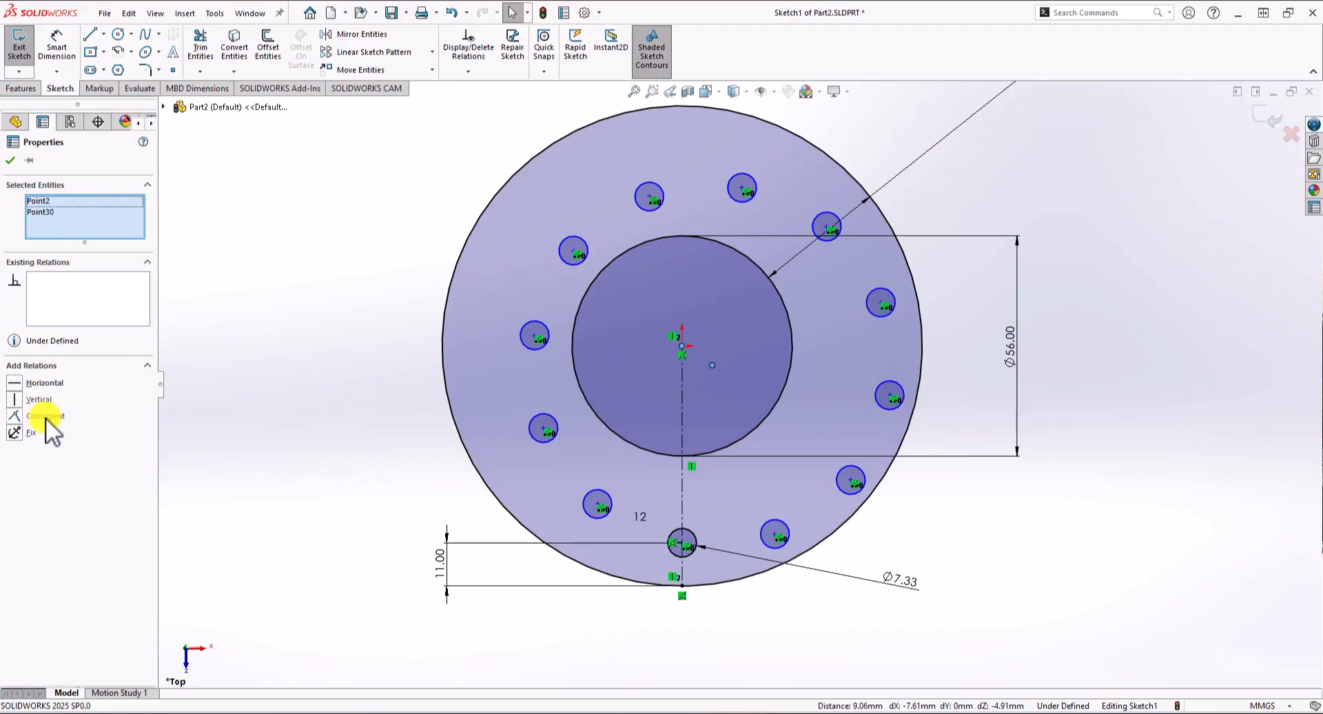
{"action": "left_click", "coordinate": [25, 418]}
{"action": "left_click", "coordinate": [318, 344]}
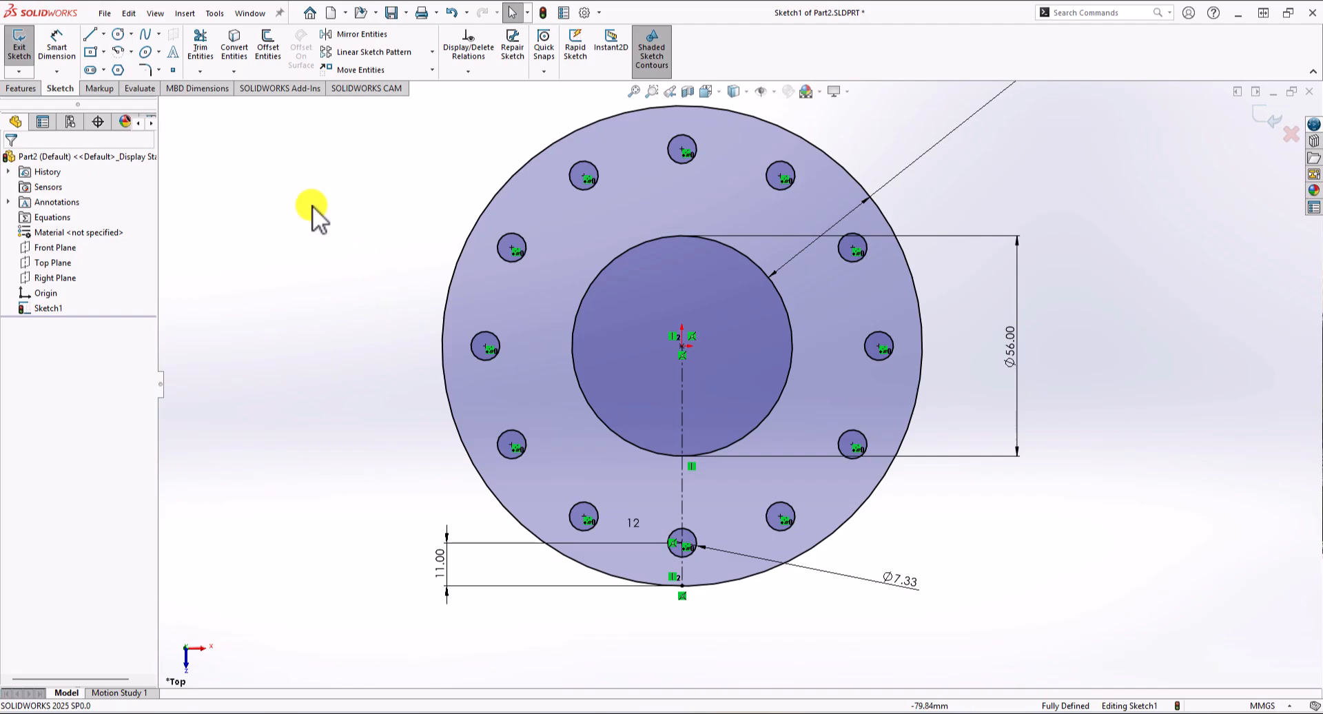
Step: Extrude the flange sketch as a blind boss with a depth of 11 mm
{"action": "left_click", "coordinate": [20, 88]}
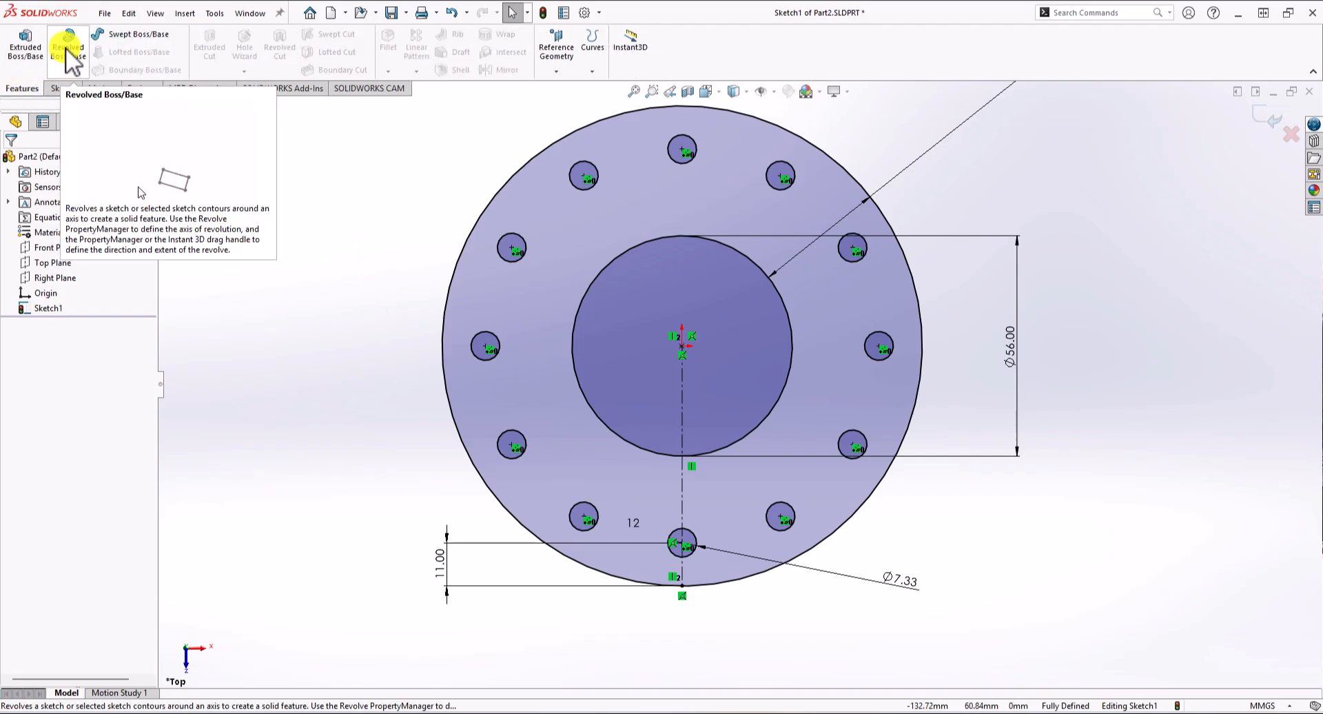
{"action": "left_click", "coordinate": [28, 40]}
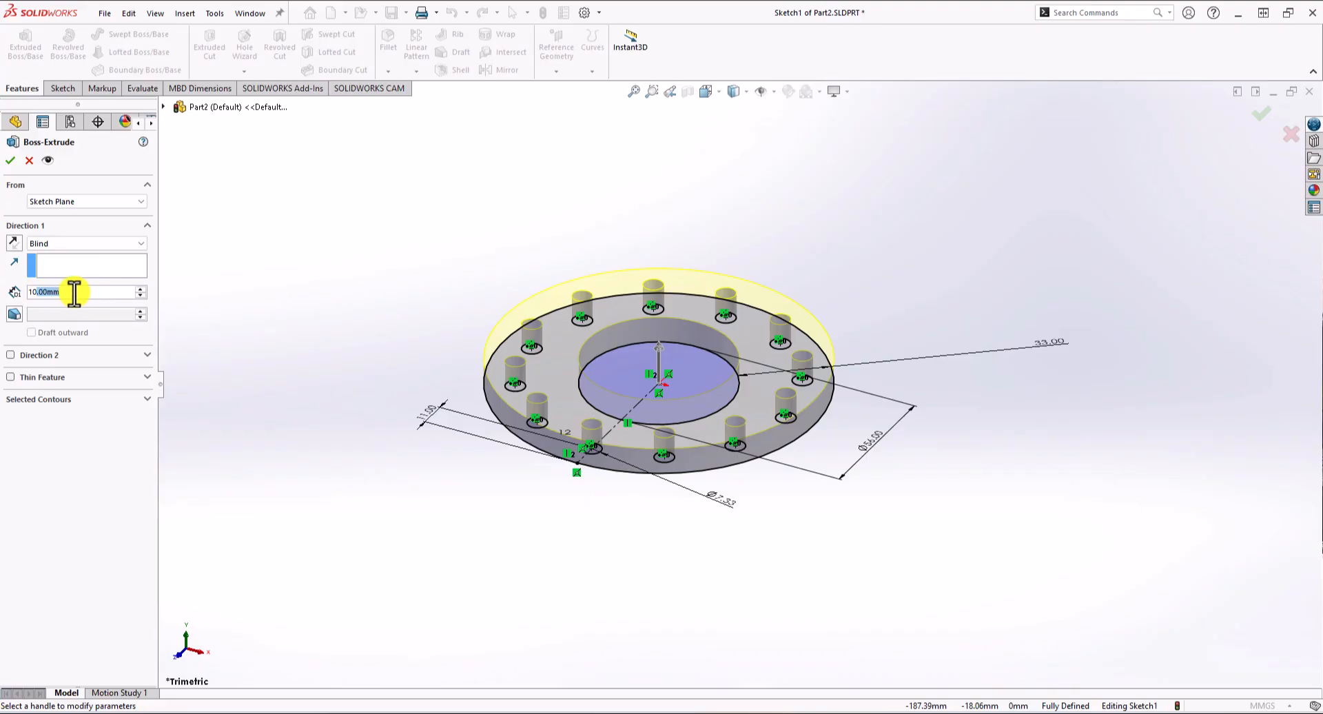
{"action": "left_click_drag", "start_coordinate": [74, 293], "coordinate": [13, 298]}
{"action": "type", "text": "11"}
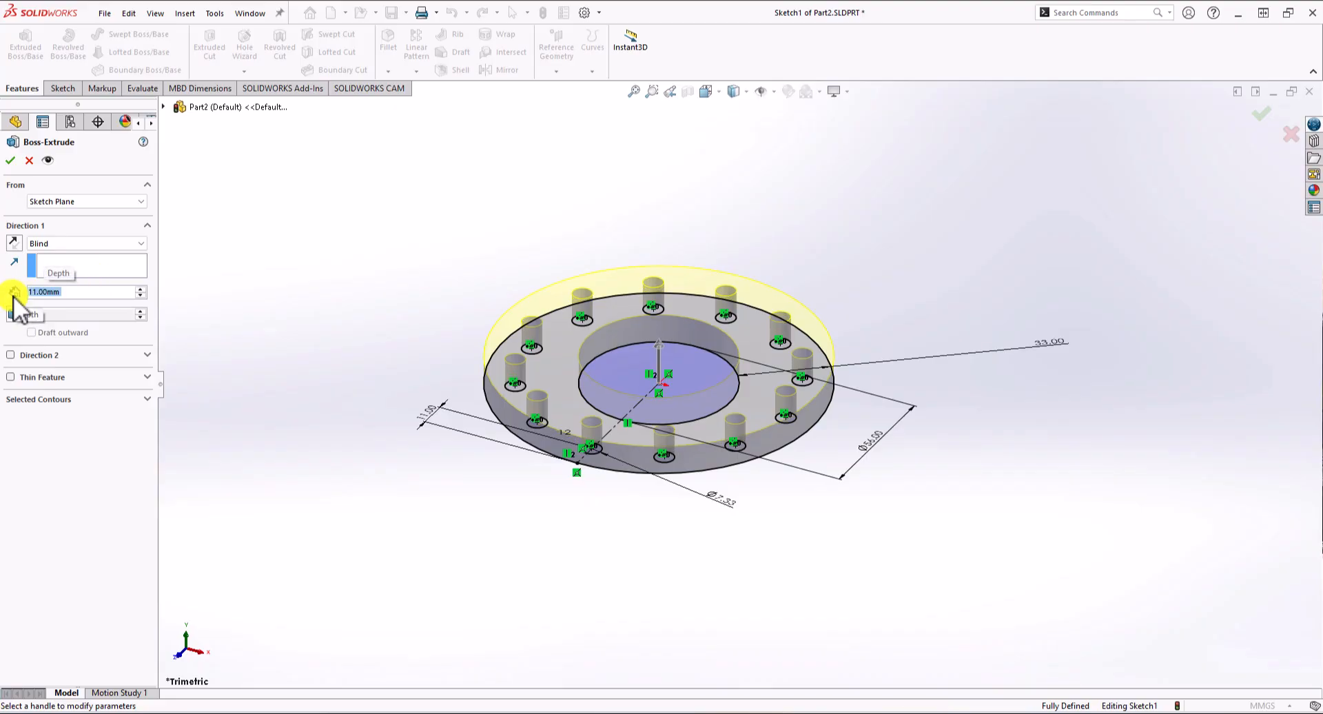
{"action": "key", "text": "Return"}
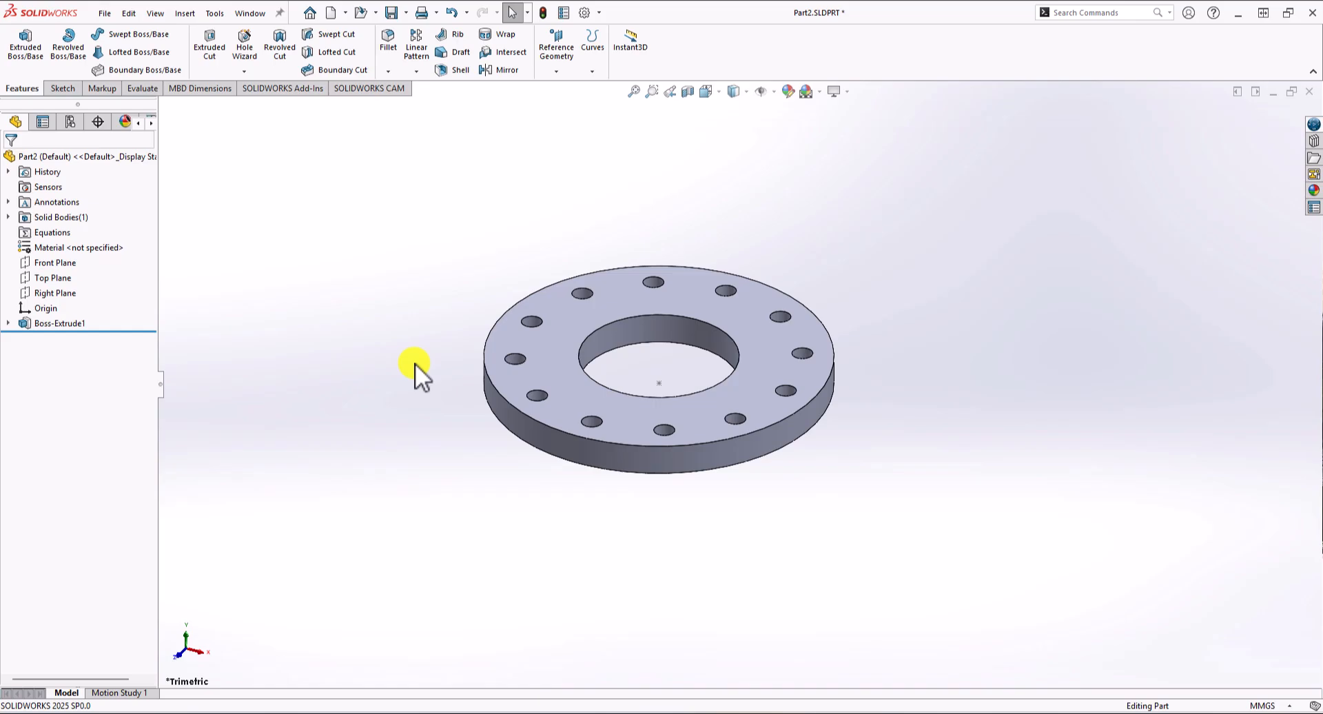
Step: Sketch two concentric circles at the origin on the flange's upper face, one on the bore edge and one with a radius of about 38.6 mm
{"action": "left_click", "coordinate": [67, 87]}
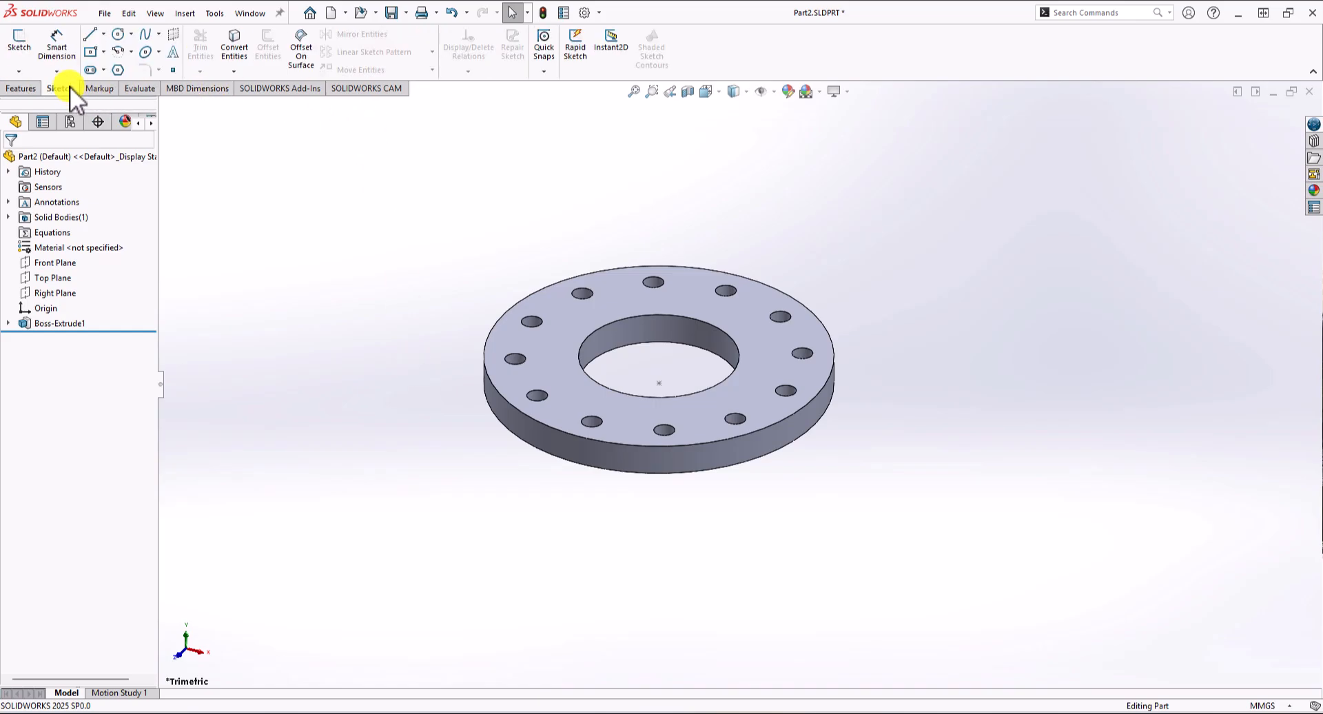
{"action": "left_click", "coordinate": [25, 40]}
{"action": "left_click", "coordinate": [611, 303]}
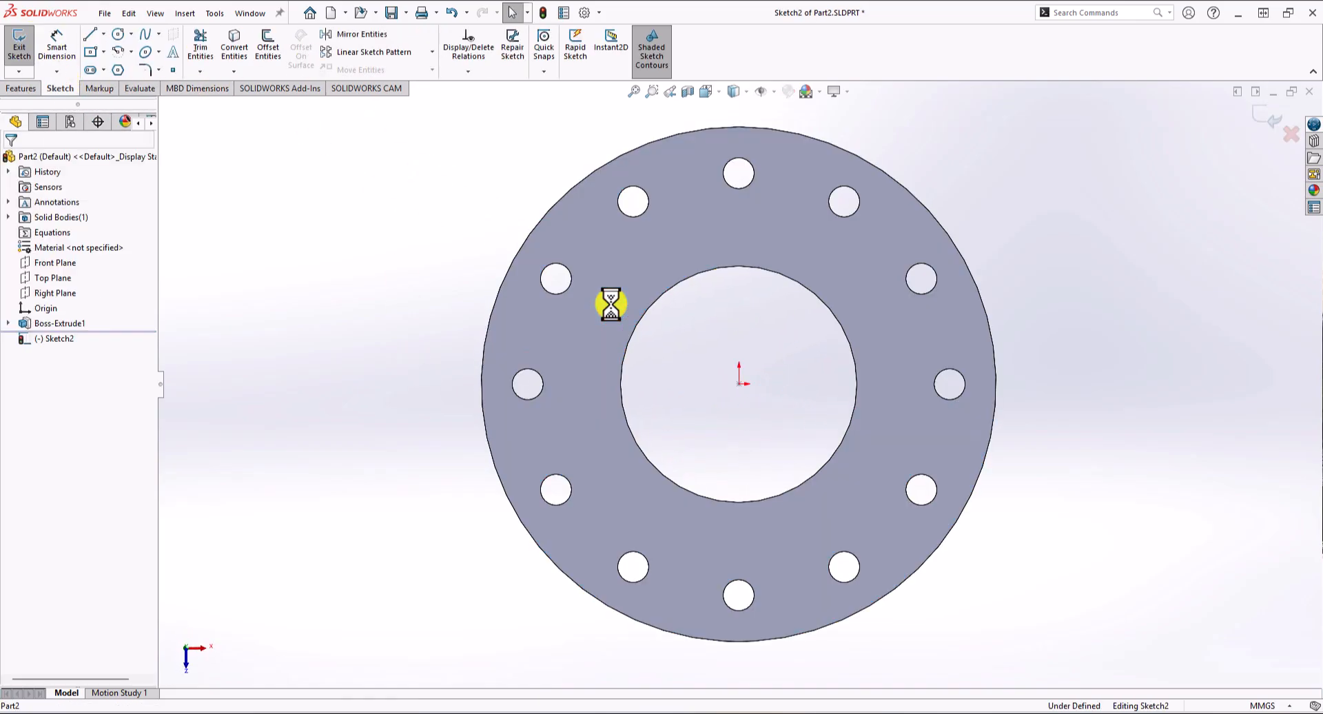
{"action": "left_click", "coordinate": [118, 34]}
{"action": "left_click", "coordinate": [739, 384]}
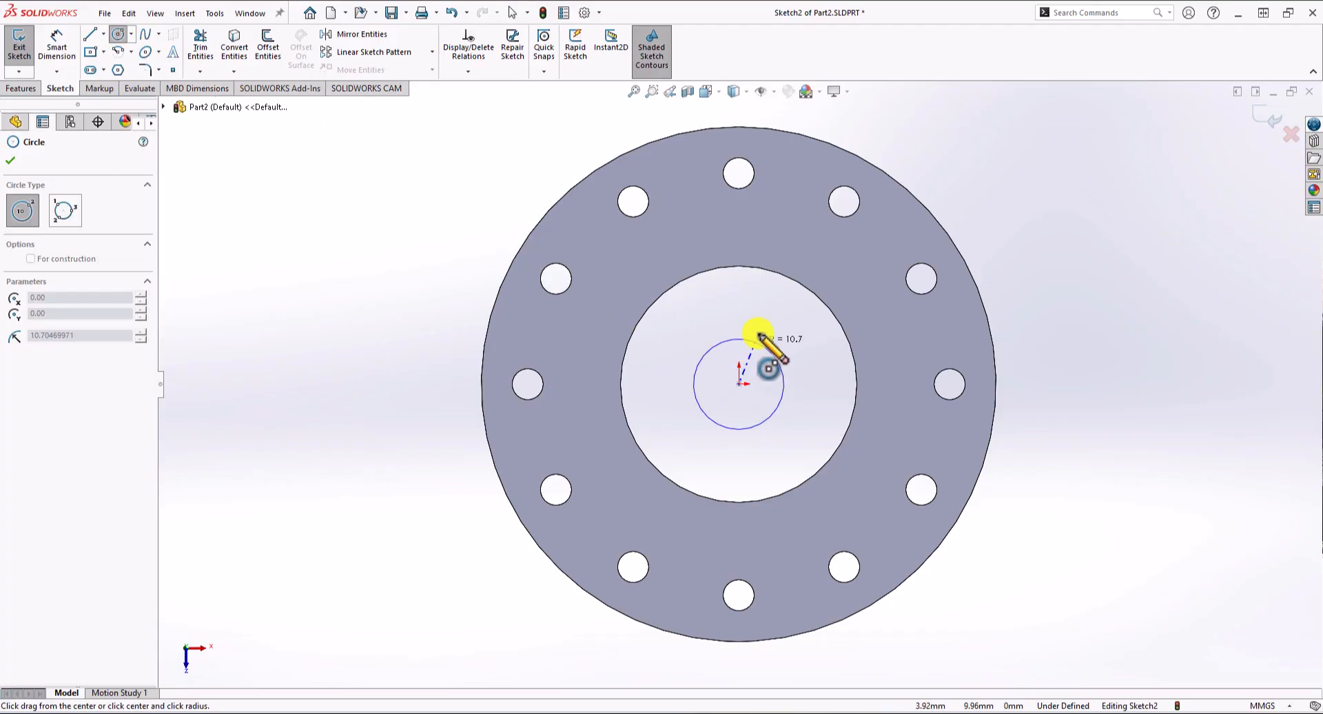
{"action": "left_click", "coordinate": [773, 272]}
{"action": "left_click", "coordinate": [740, 384]}
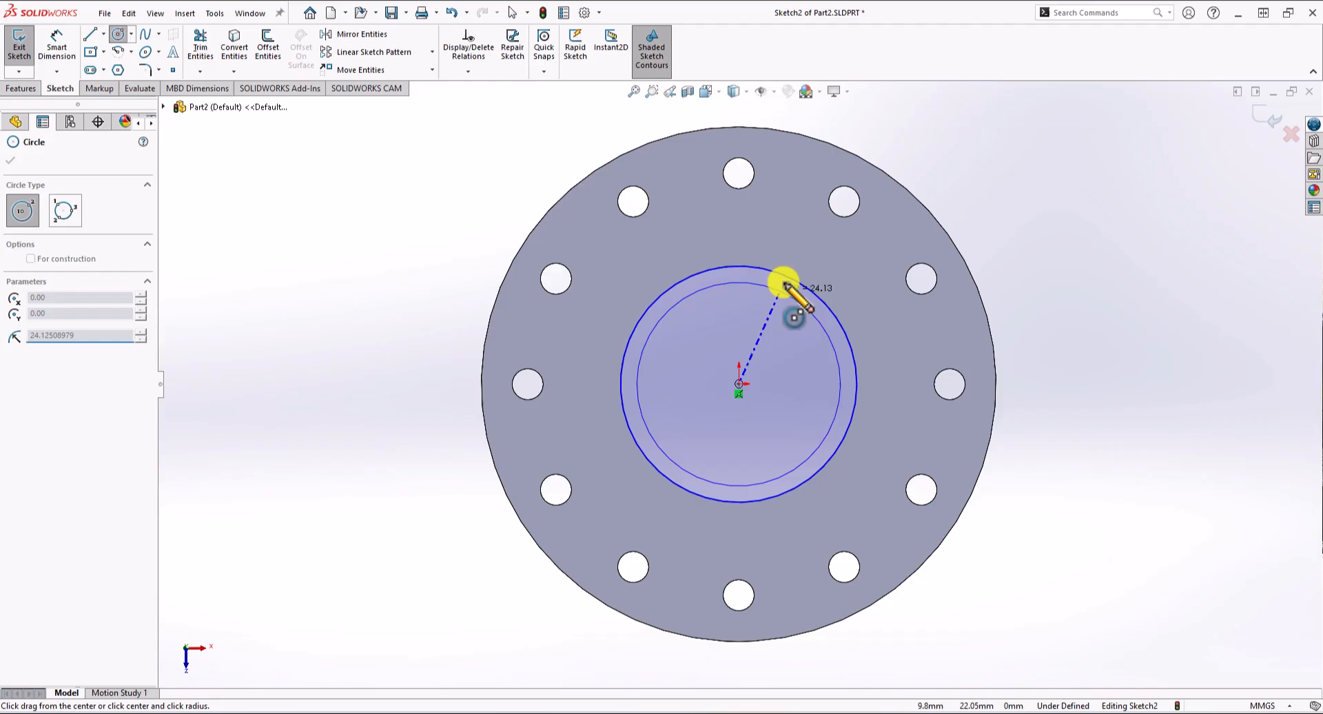
{"action": "left_click", "coordinate": [809, 241]}
Step: Dimension the inner circle's diameter as 56 mm
{"action": "left_click", "coordinate": [56, 47]}
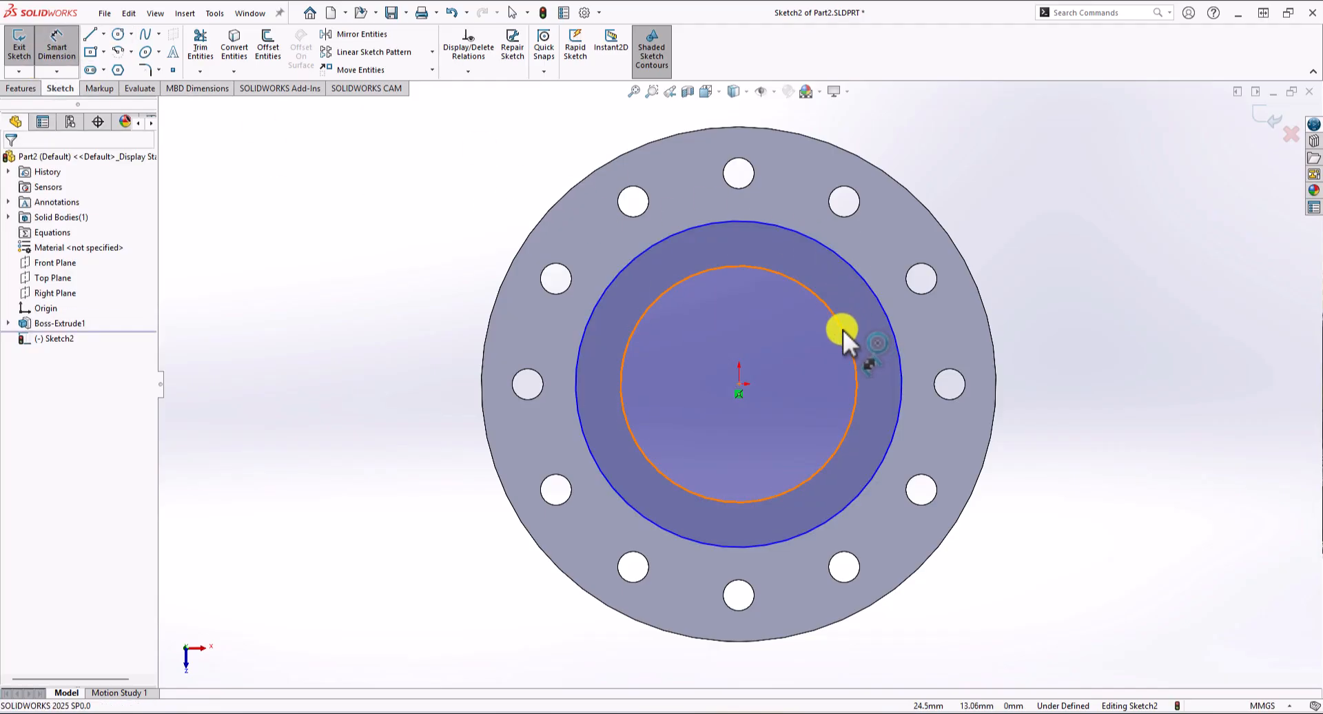
{"action": "left_click", "coordinate": [842, 329]}
{"action": "left_click", "coordinate": [1118, 405]}
{"action": "key", "text": "Return"}
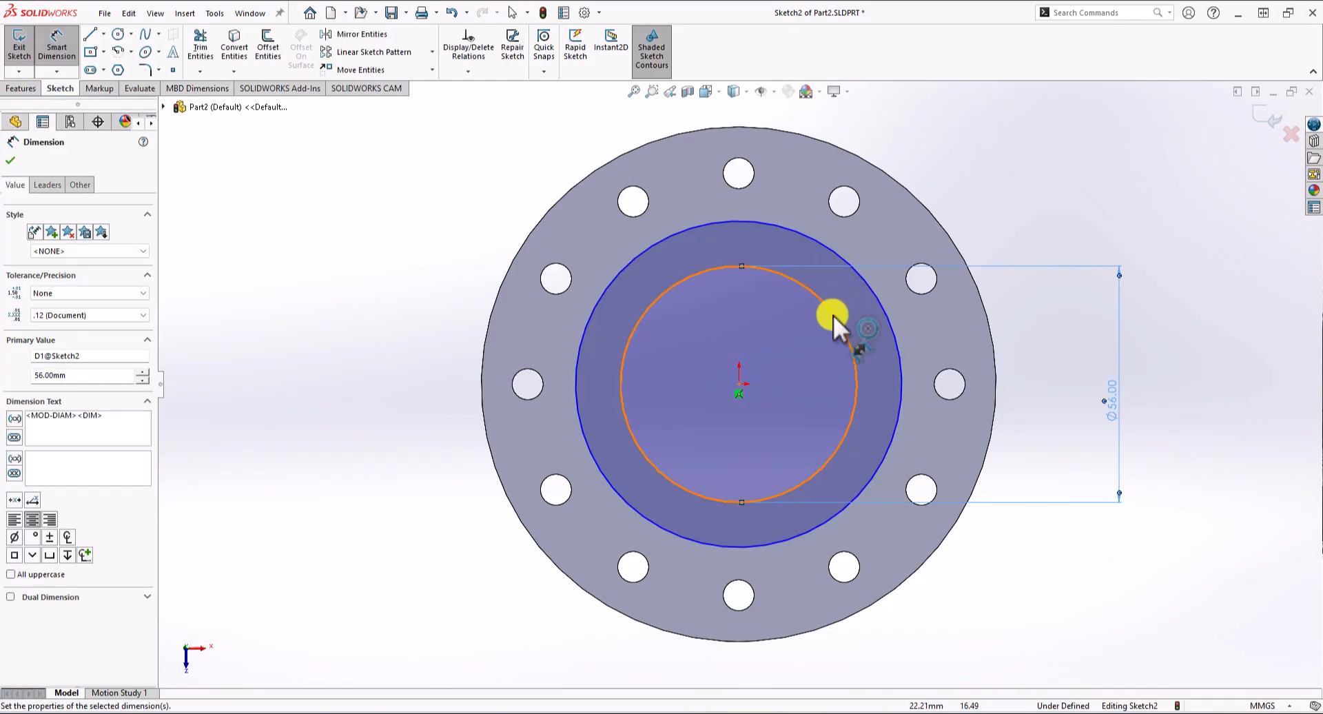
Step: Set the radial distance between the inner and outer circles to 11 mm and exit the sketch
{"action": "left_click", "coordinate": [834, 311]}
{"action": "left_click", "coordinate": [865, 289]}
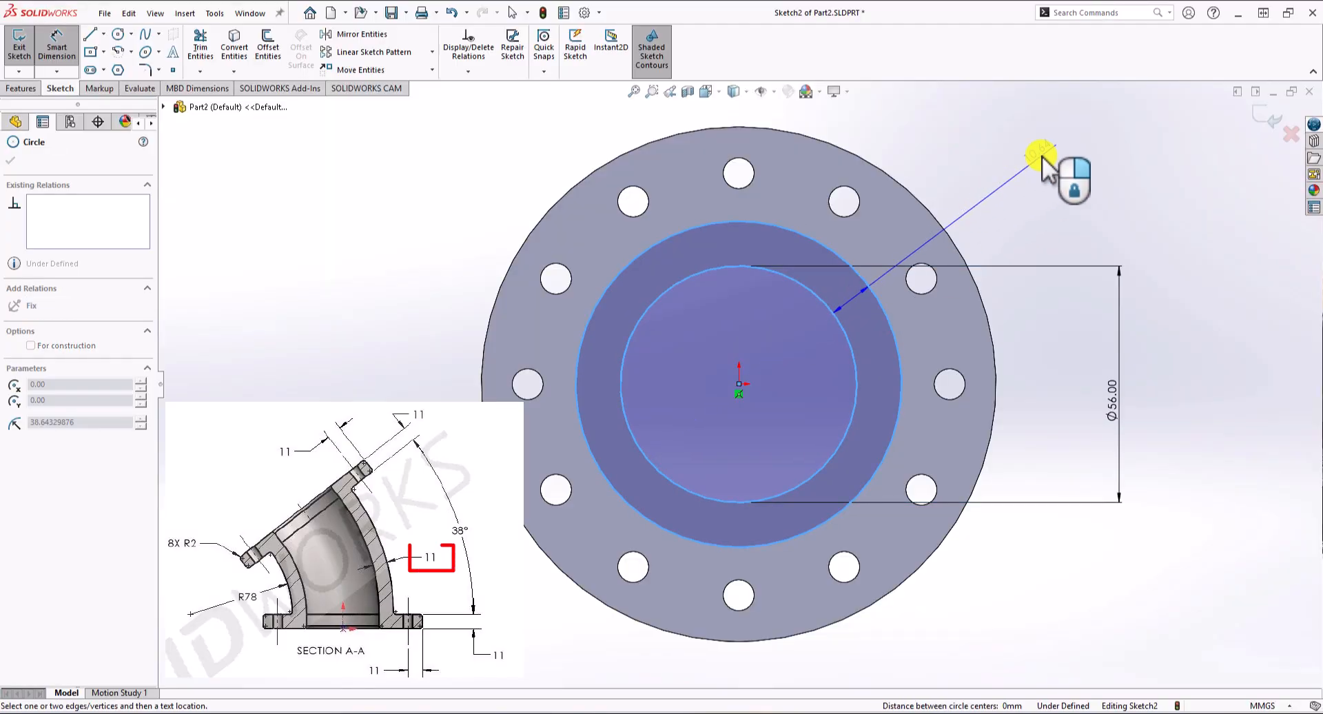
{"action": "left_click", "coordinate": [1064, 166]}
{"action": "type", "text": "11"}
{"action": "key", "text": "Return"}
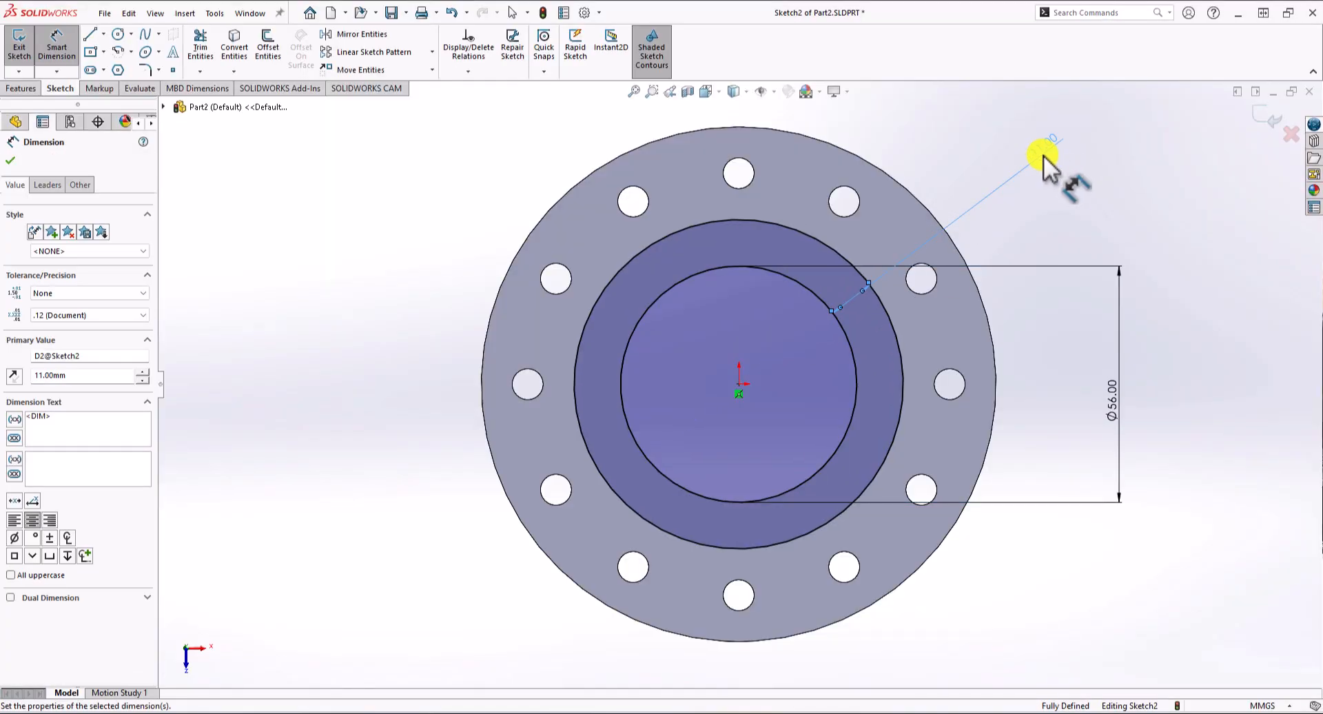
{"action": "left_click", "coordinate": [1271, 123]}
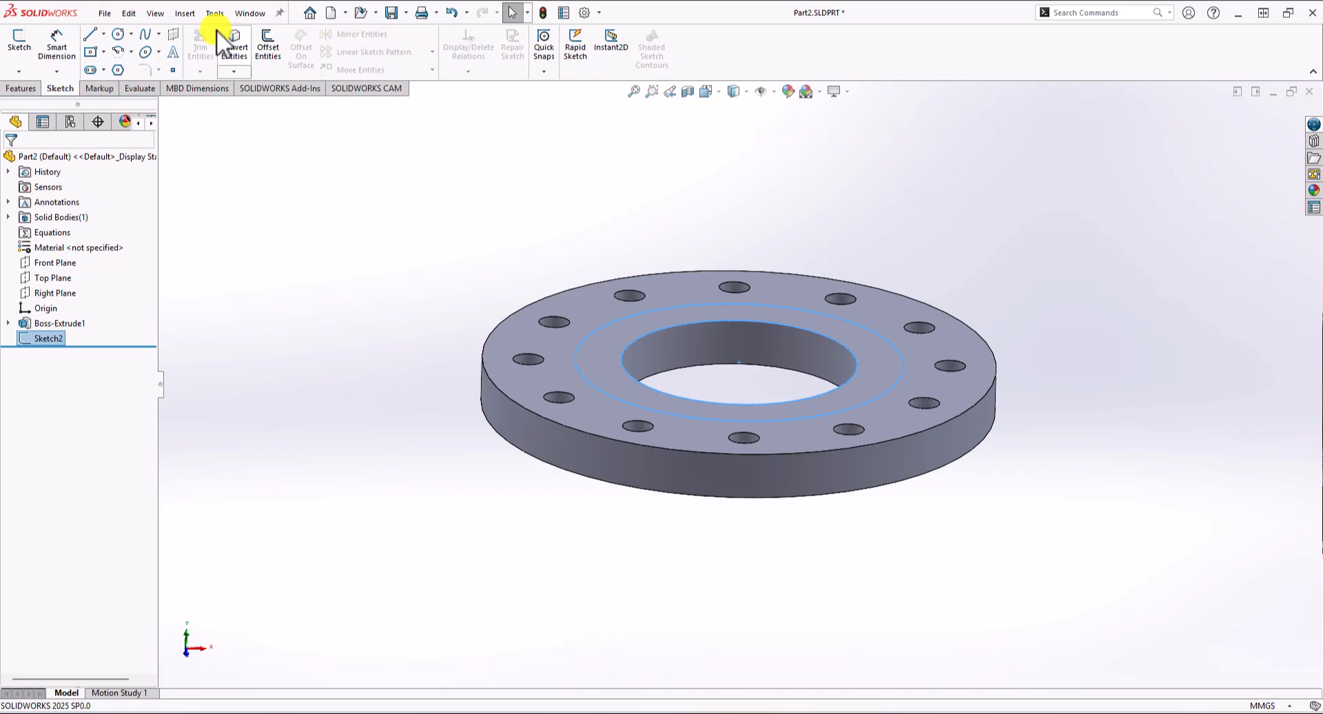
Step: Create a reference plane parallel to the Right Plane at an offset of 117 mm
{"action": "left_click", "coordinate": [21, 87]}
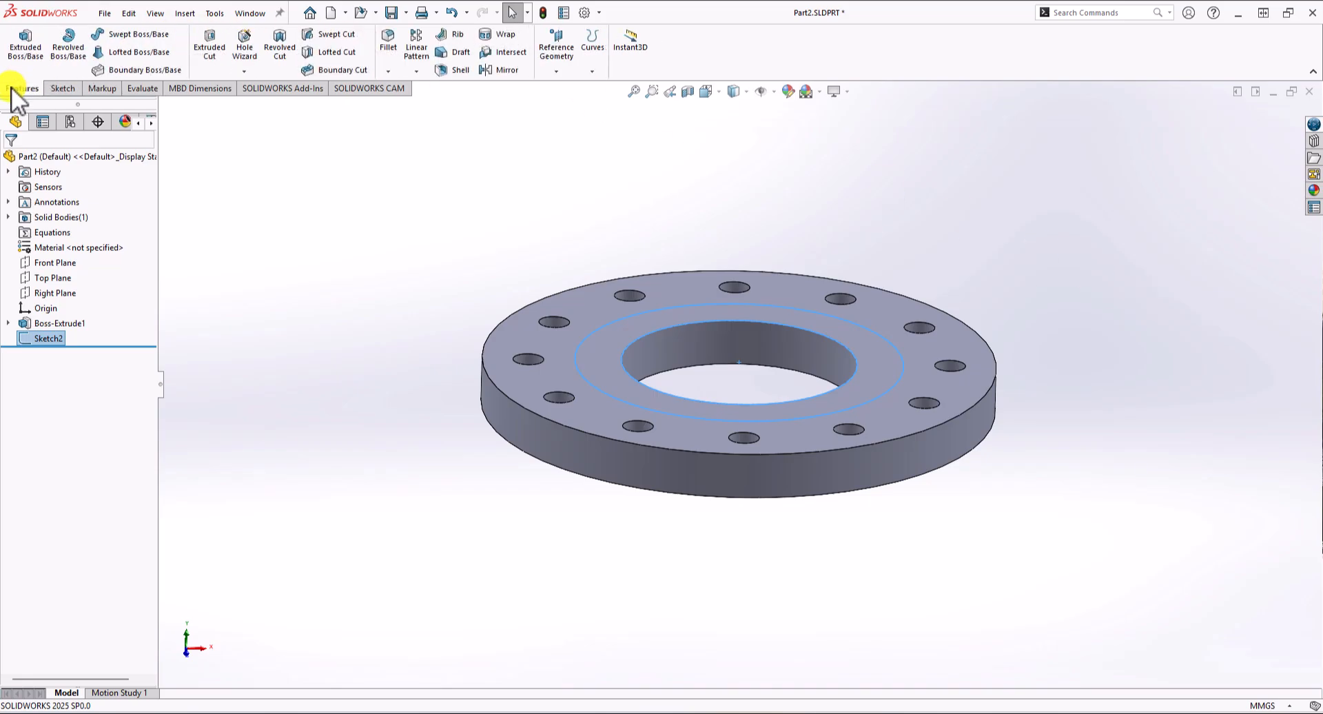
{"action": "left_click", "coordinate": [558, 71]}
{"action": "left_click", "coordinate": [562, 85]}
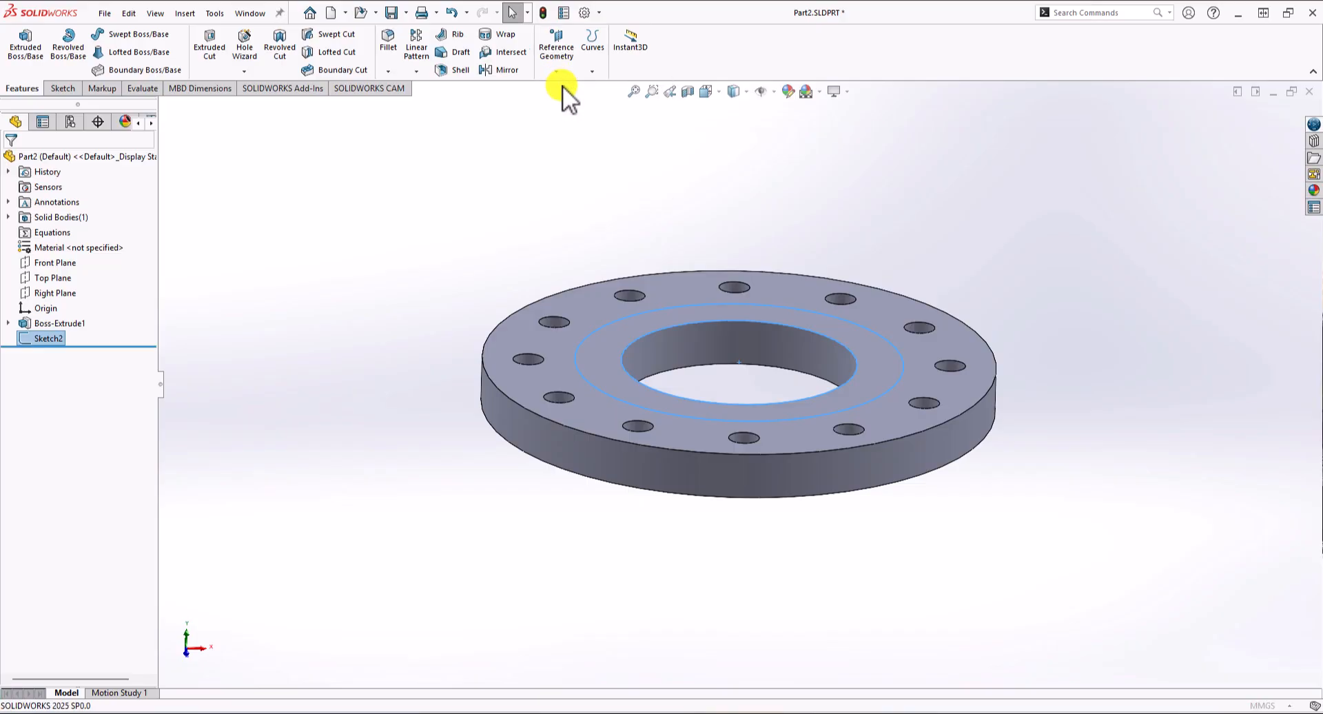
{"action": "left_click", "coordinate": [165, 108]}
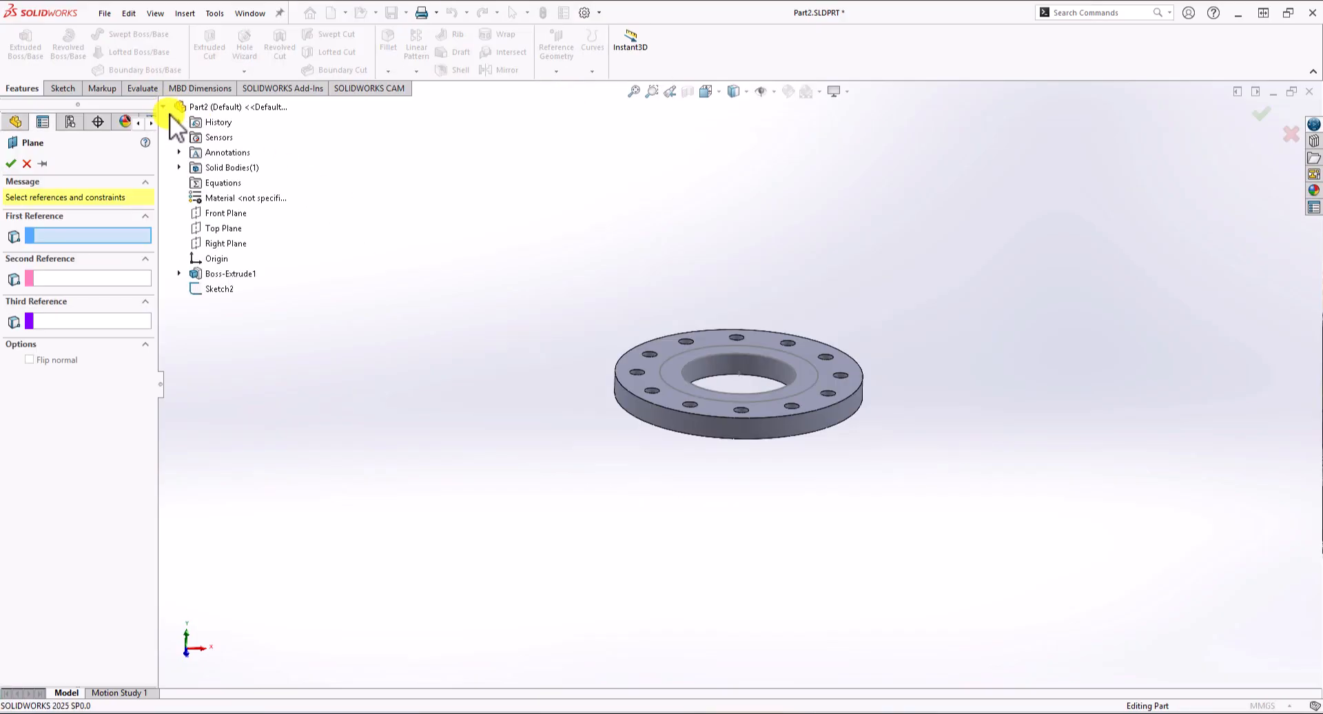
{"action": "left_click", "coordinate": [222, 244]}
{"action": "middle_click_drag", "start_coordinate": [669, 492], "coordinate": [397, 554]}
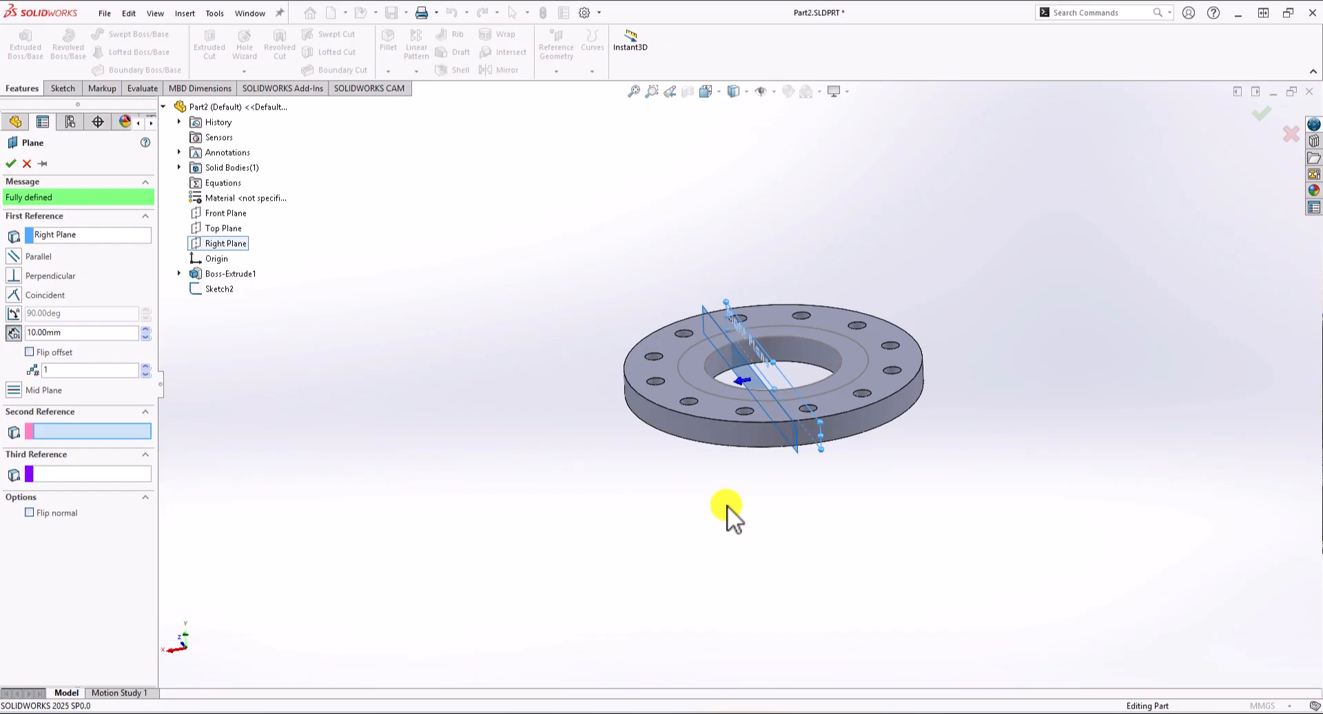
{"action": "scroll", "coordinate": [780, 369], "scroll_direction": "down", "scroll_amount": 3}
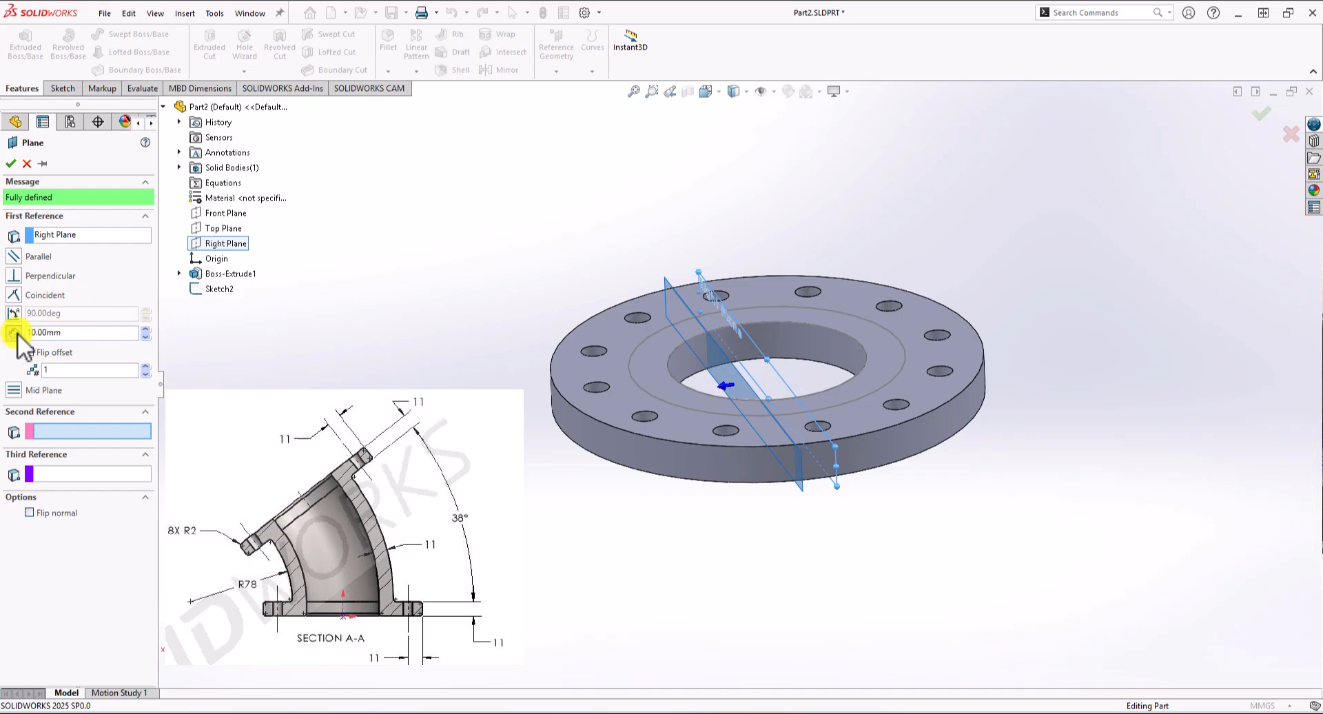
{"action": "left_click_drag", "start_coordinate": [65, 334], "coordinate": [20, 337]}
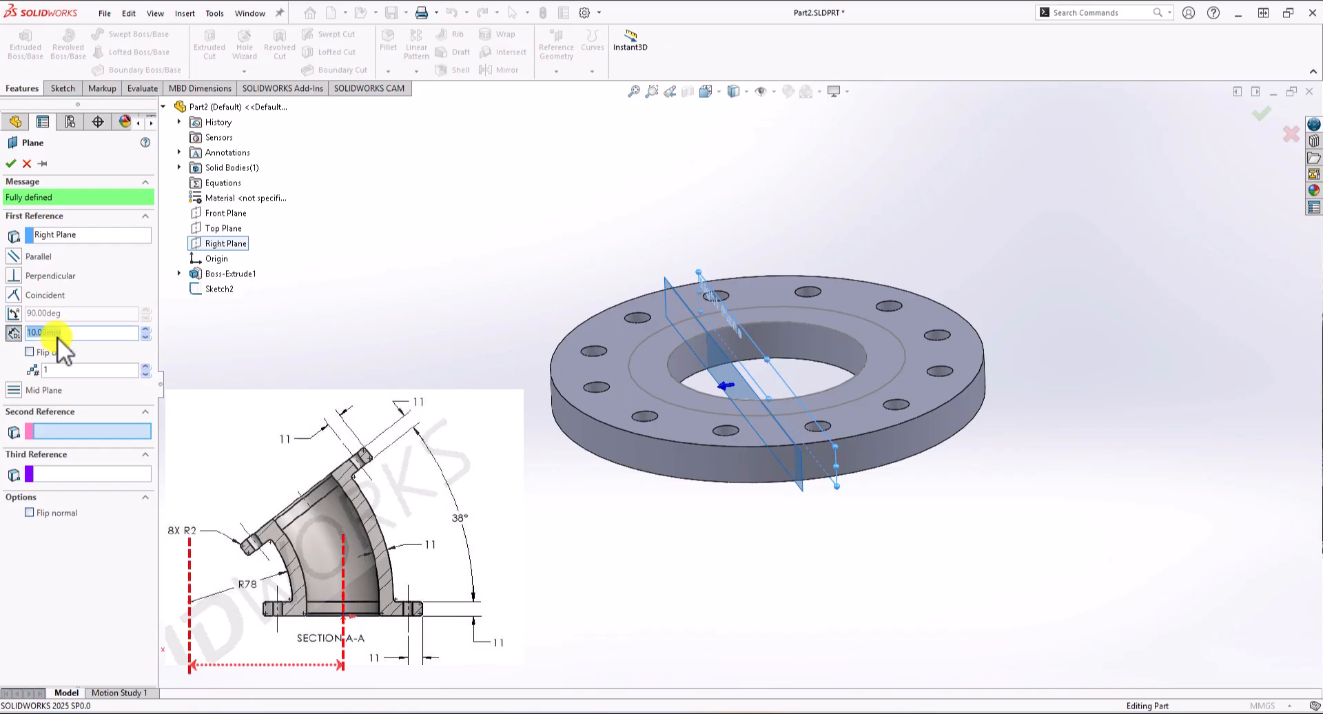
{"action": "type", "text": "78"}
{"action": "type", "text": "+11+56"}
{"action": "key", "text": "Return"}
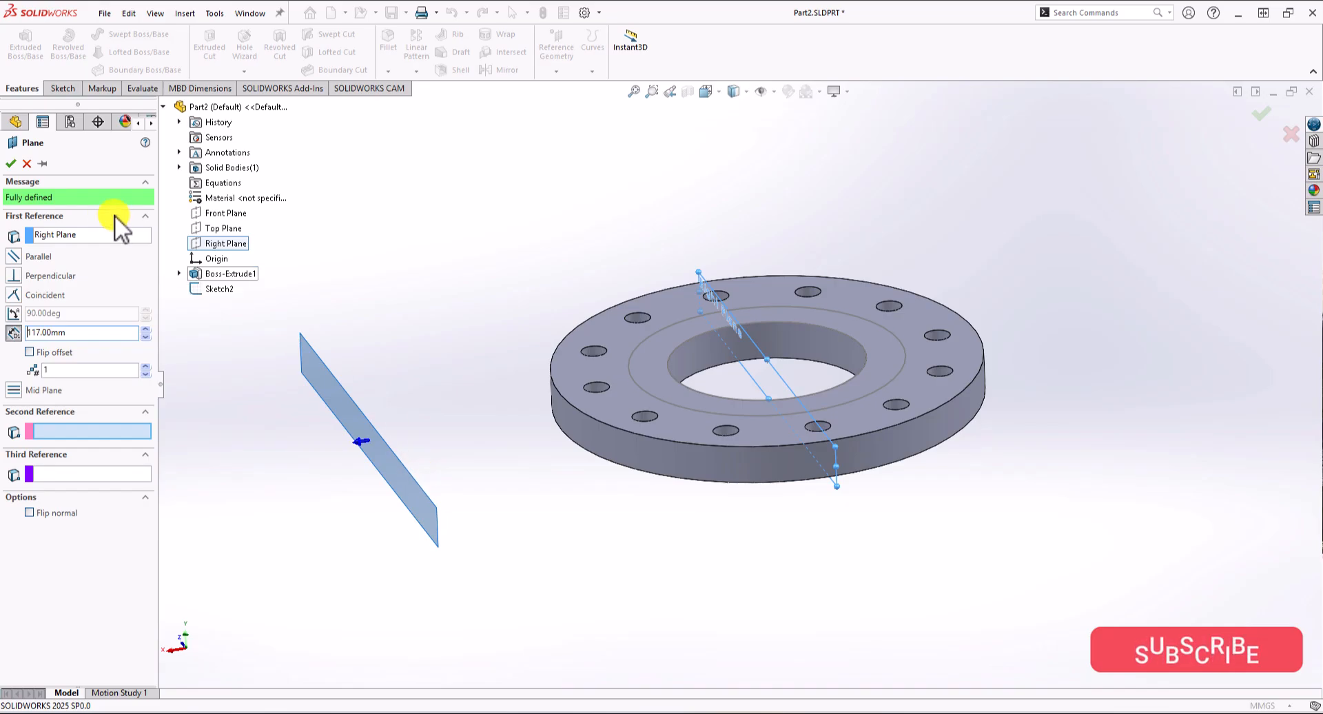
{"action": "left_click", "coordinate": [11, 164]}
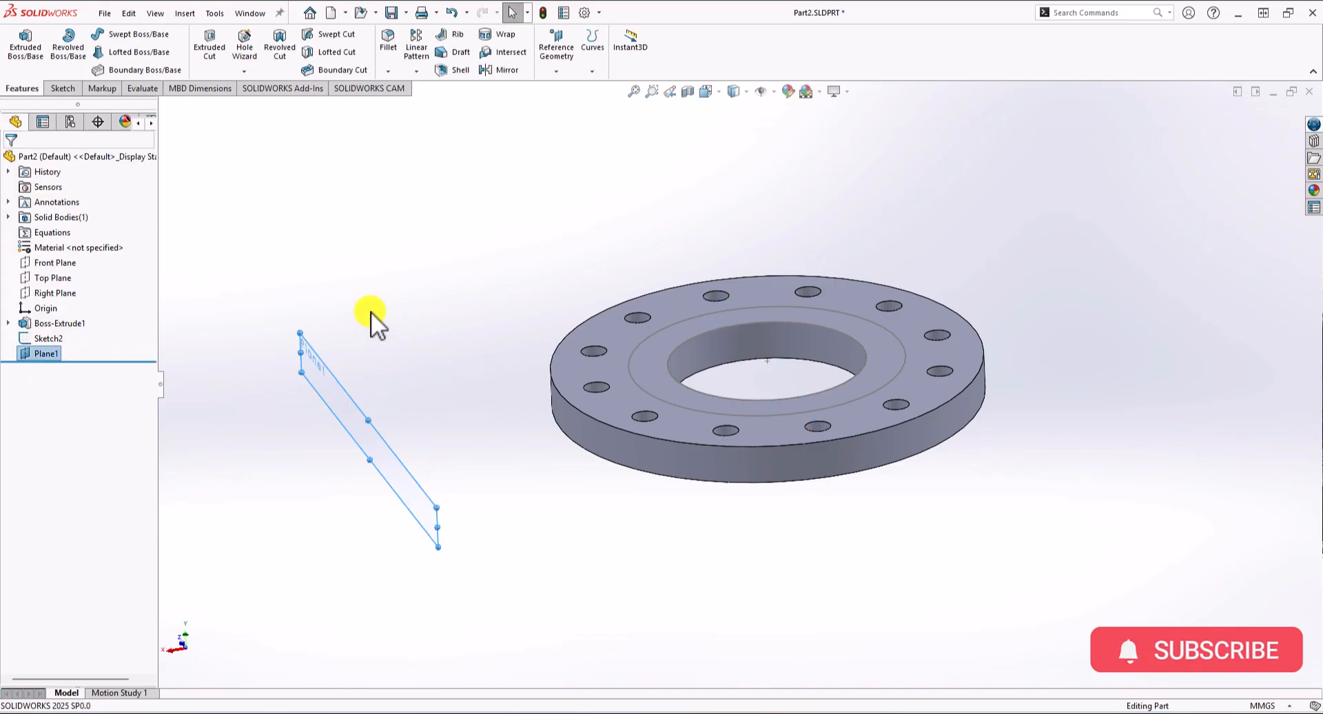
Step: Sketch a horizontal centerline on the new offset plane, spanning the flange's upper edge from end to end, and exit the sketch
{"action": "scroll", "coordinate": [384, 310], "scroll_direction": "up", "scroll_amount": 3}
{"action": "middle_click_drag", "start_coordinate": [384, 310], "coordinate": [560, 332]}
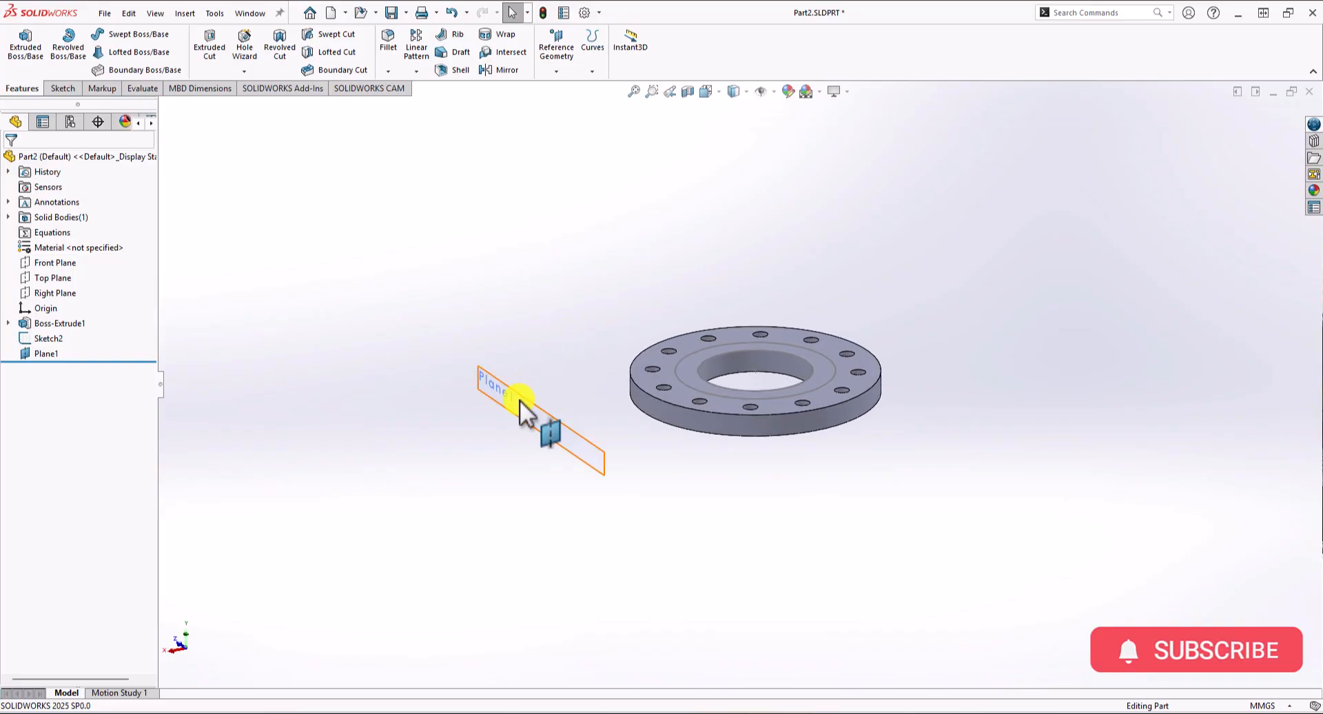
{"action": "left_click", "coordinate": [69, 88]}
{"action": "left_click", "coordinate": [20, 45]}
{"action": "left_click", "coordinate": [499, 400]}
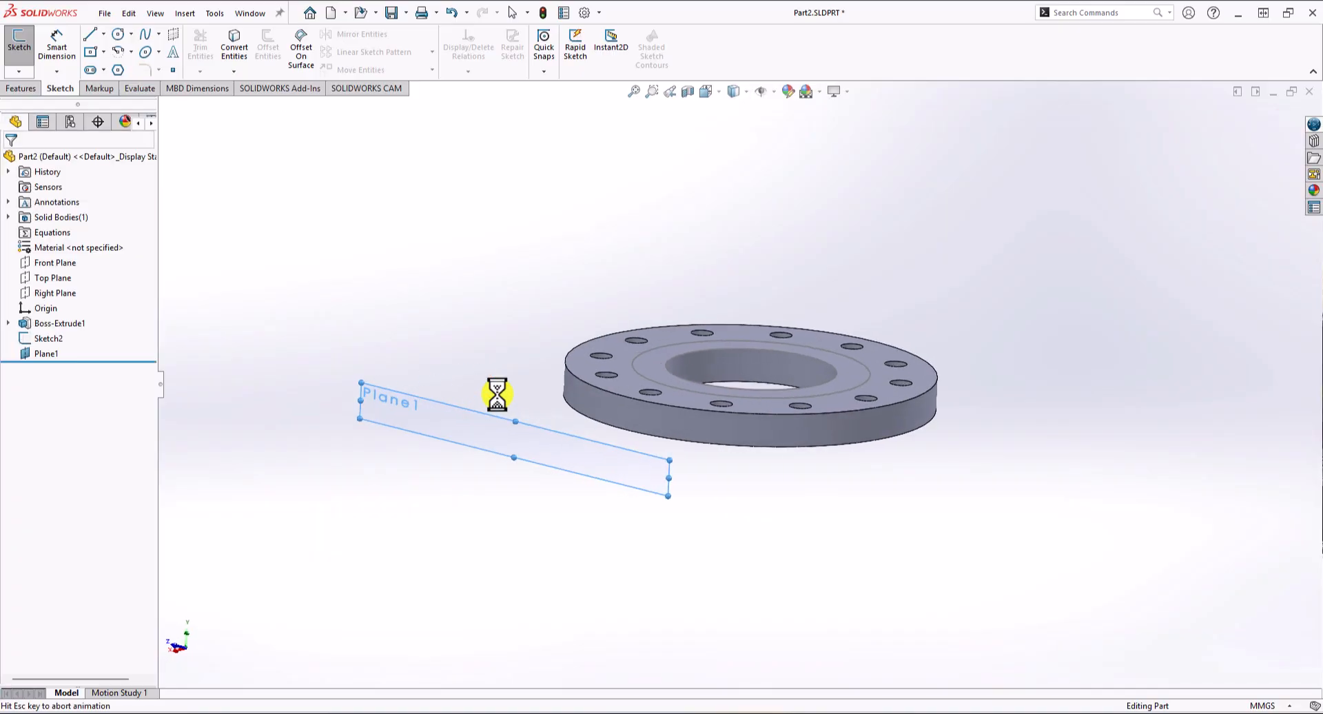
{"action": "left_click", "coordinate": [103, 34]}
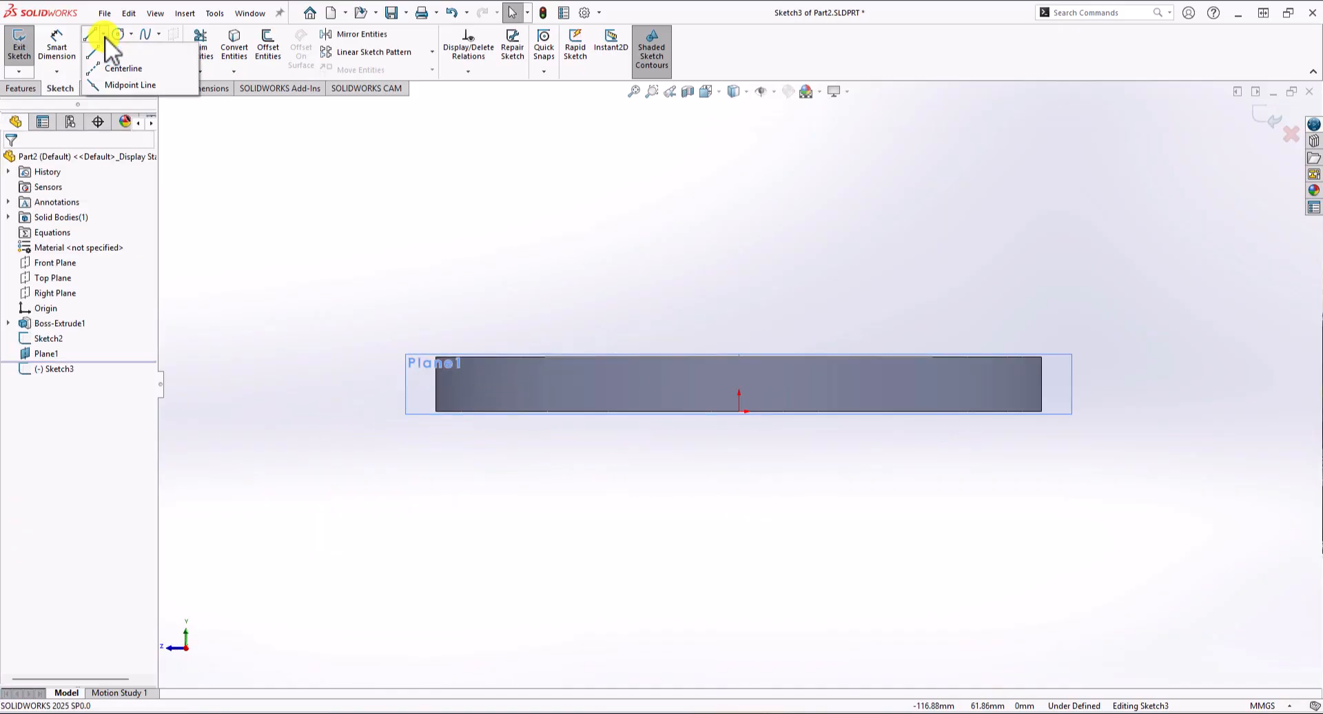
{"action": "left_click", "coordinate": [110, 67]}
{"action": "left_click", "coordinate": [435, 356]}
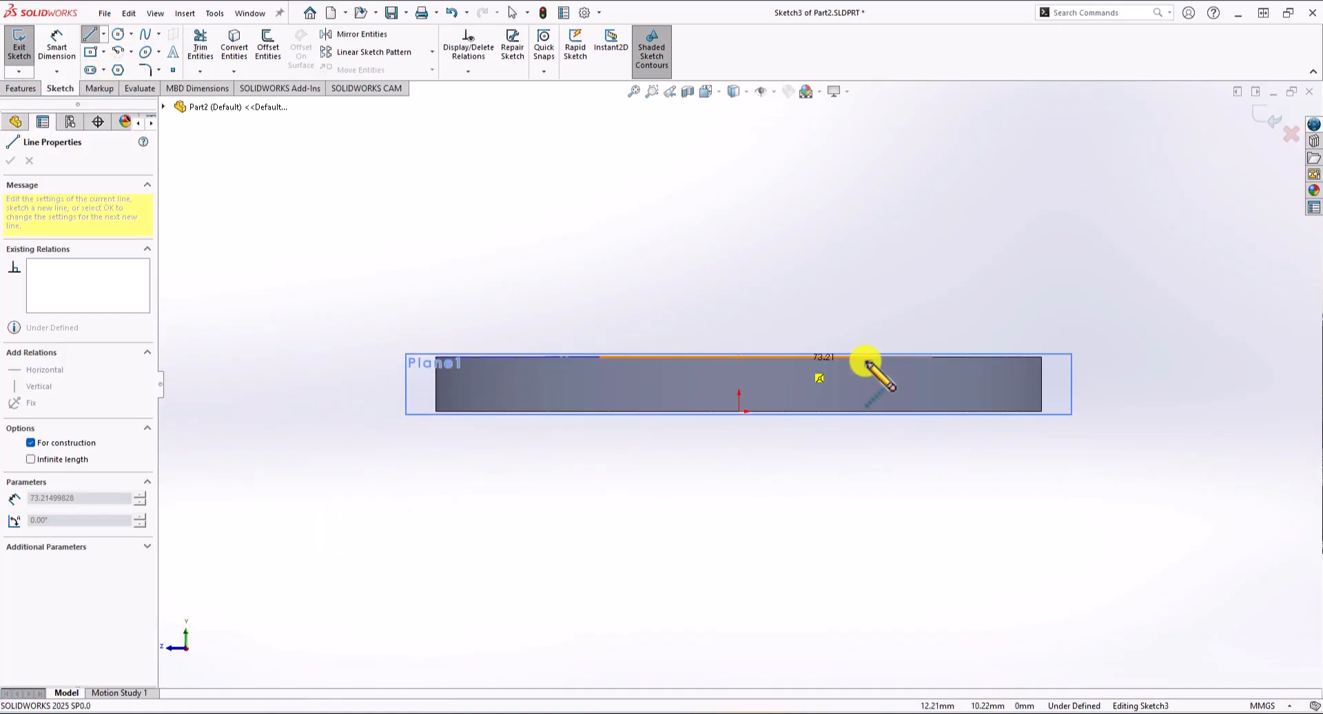
{"action": "double_click", "coordinate": [1042, 357]}
{"action": "key", "text": "Escape"}
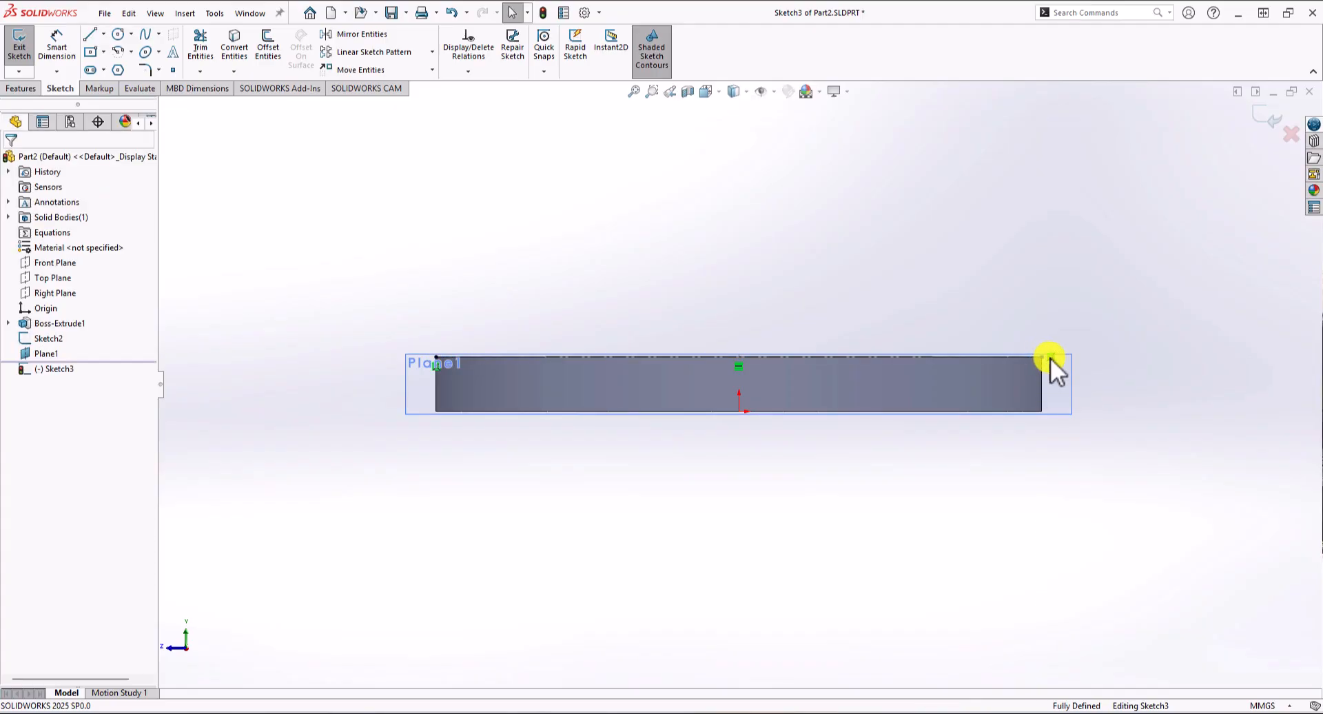
{"action": "left_click", "coordinate": [1262, 117]}
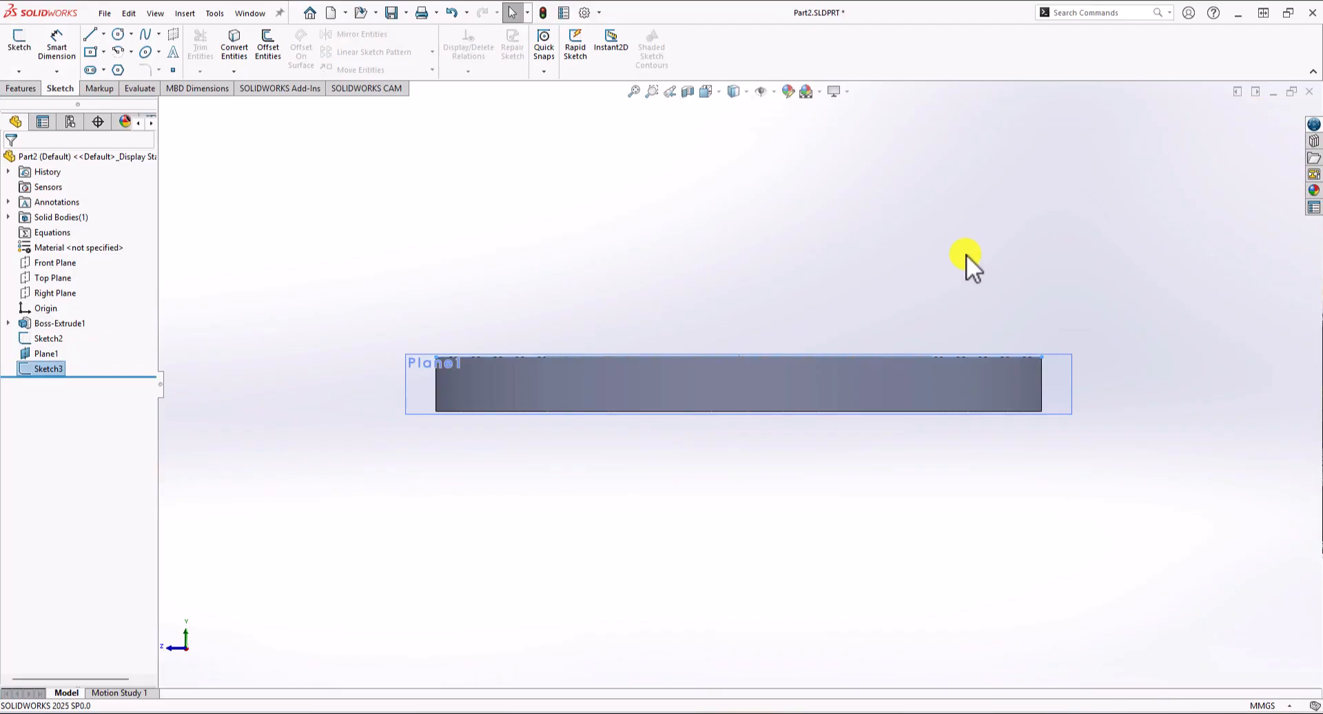
Step: Enlarge the offset plane's displayed boundary so it extends well above and below the centerline
{"action": "mouse_move", "coordinate": [886, 266]}
{"action": "middle_mouse_down"}
{"action": "mouse_move", "coordinate": [841, 318]}
{"action": "mouse_move", "coordinate": [792, 344]}
{"action": "middle_mouse_up"}
{"action": "middle_click_drag", "start_coordinate": [369, 431], "coordinate": [455, 482]}
{"action": "left_click", "coordinate": [504, 468]}
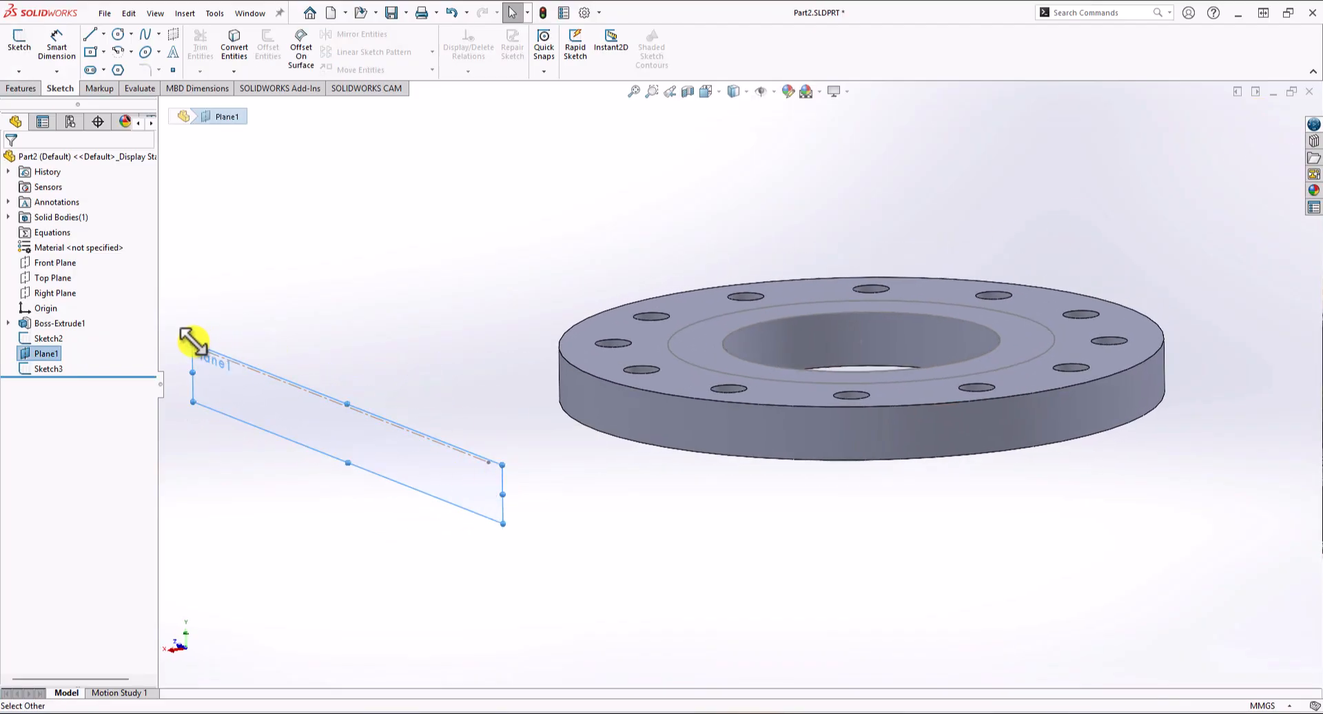
{"action": "left_click_drag", "start_coordinate": [192, 342], "coordinate": [176, 183]}
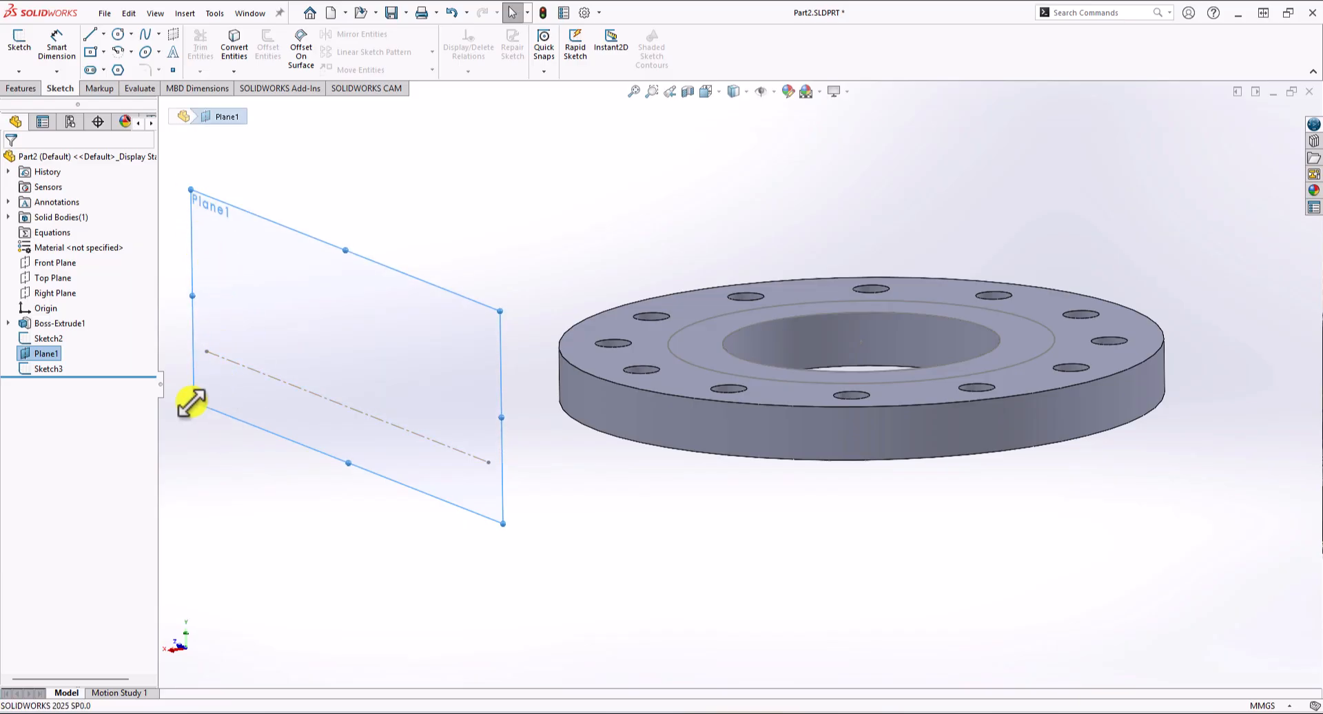
{"action": "left_click_drag", "start_coordinate": [187, 401], "coordinate": [178, 467]}
{"action": "left_click", "coordinate": [647, 563]}
{"action": "key", "text": "f"}
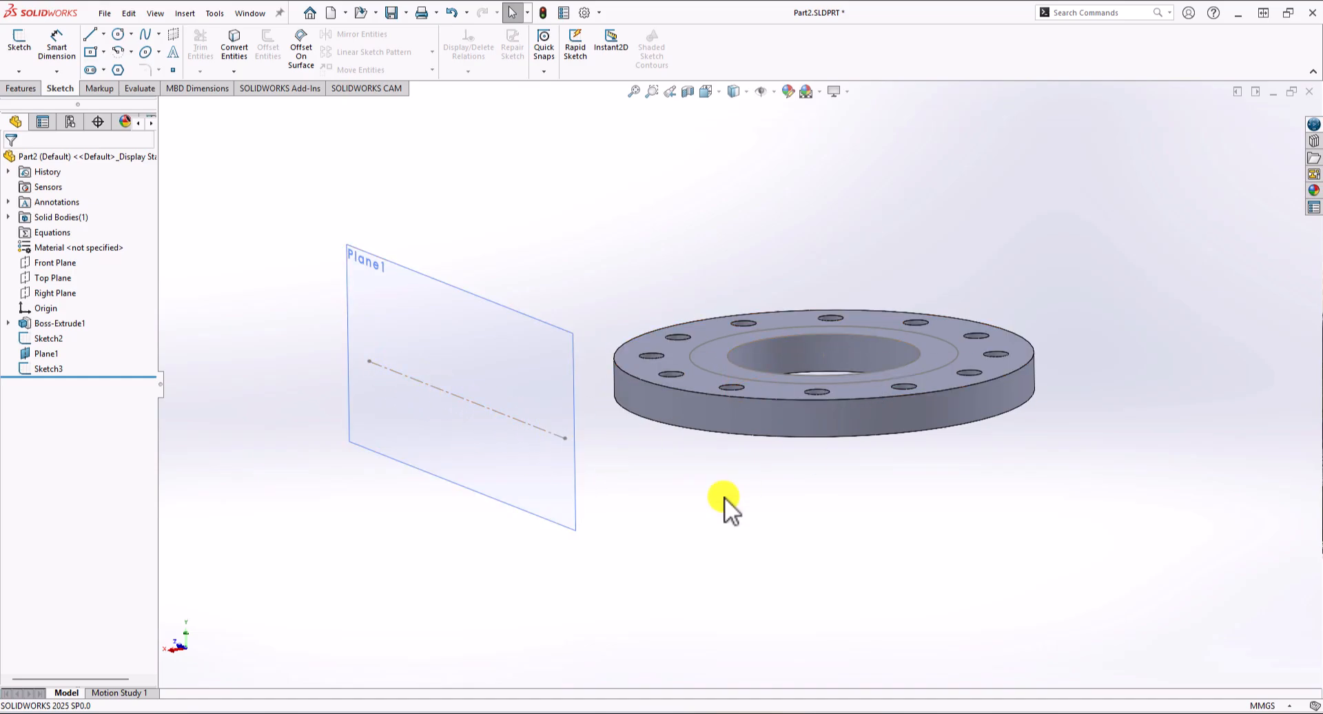
{"action": "middle_click_drag", "start_coordinate": [688, 481], "coordinate": [767, 404]}
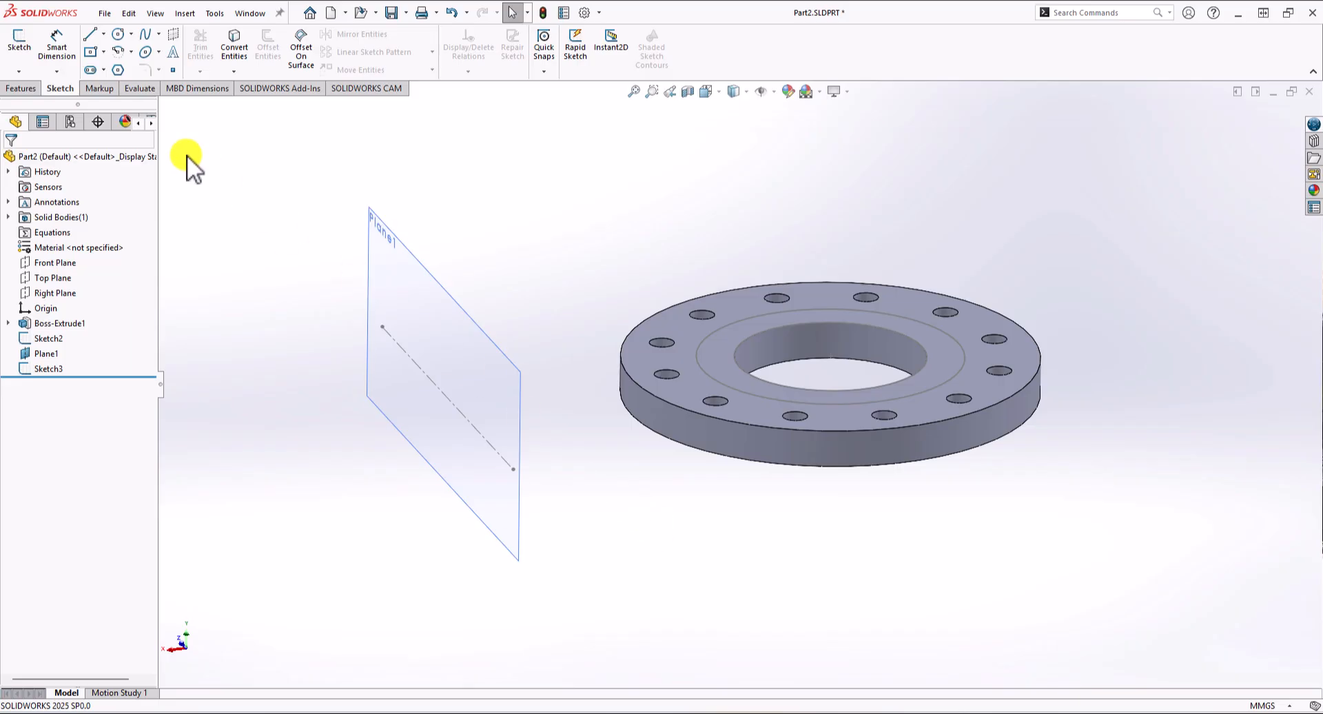
Step: Revolve the pipe ring sketch 38° about the centerline on the offset plane, merging it with the flange
{"action": "left_click", "coordinate": [30, 86]}
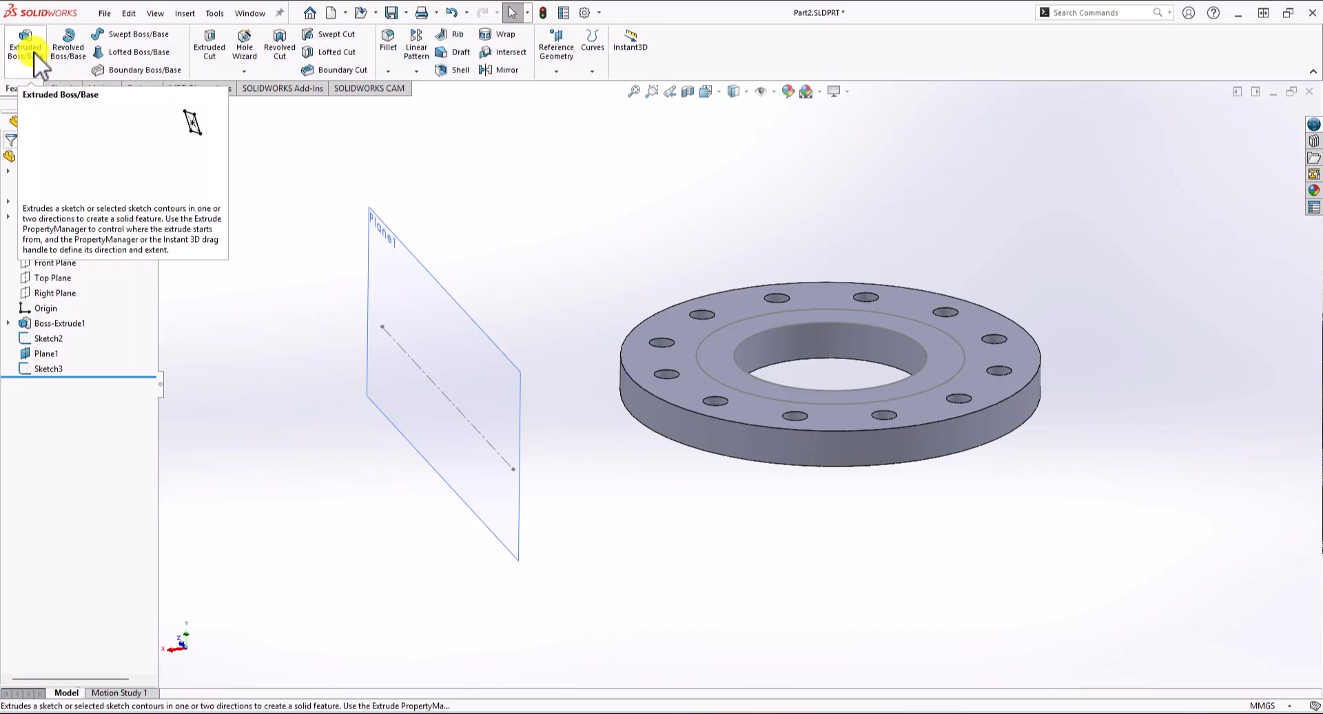
{"action": "left_click", "coordinate": [74, 56]}
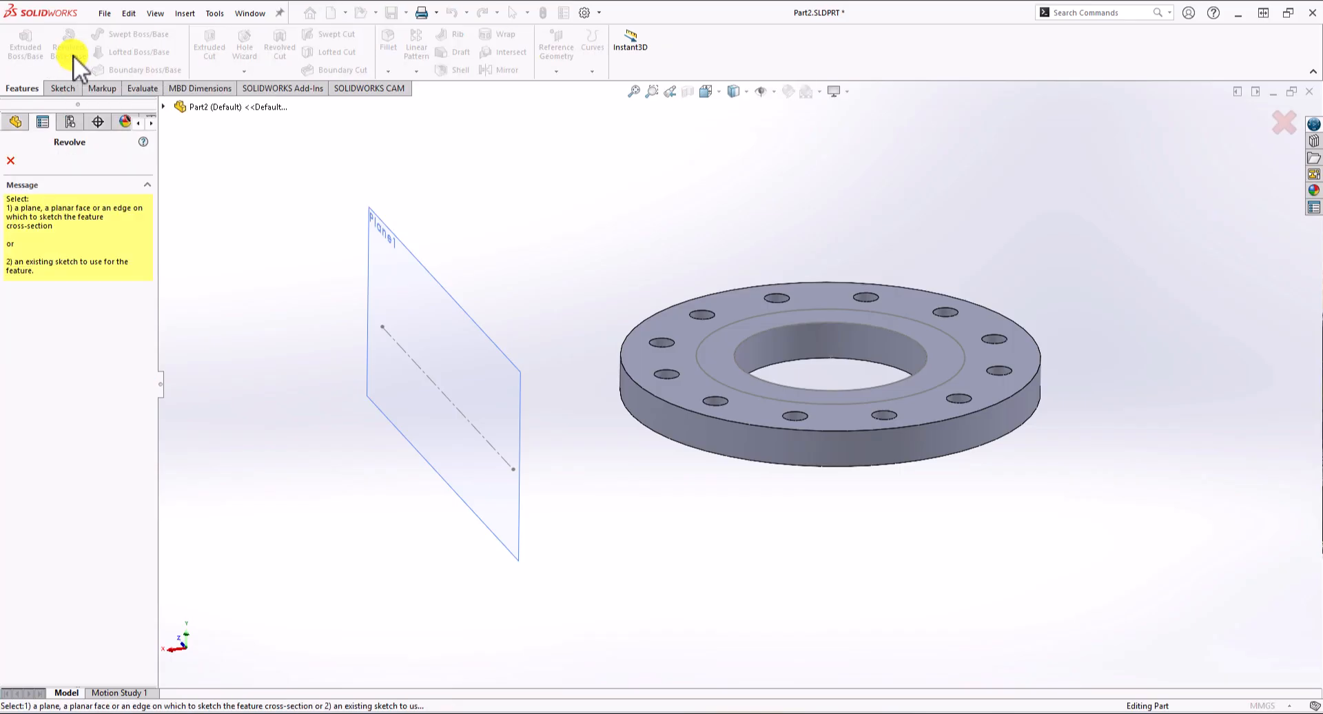
{"action": "left_click", "coordinate": [165, 107]}
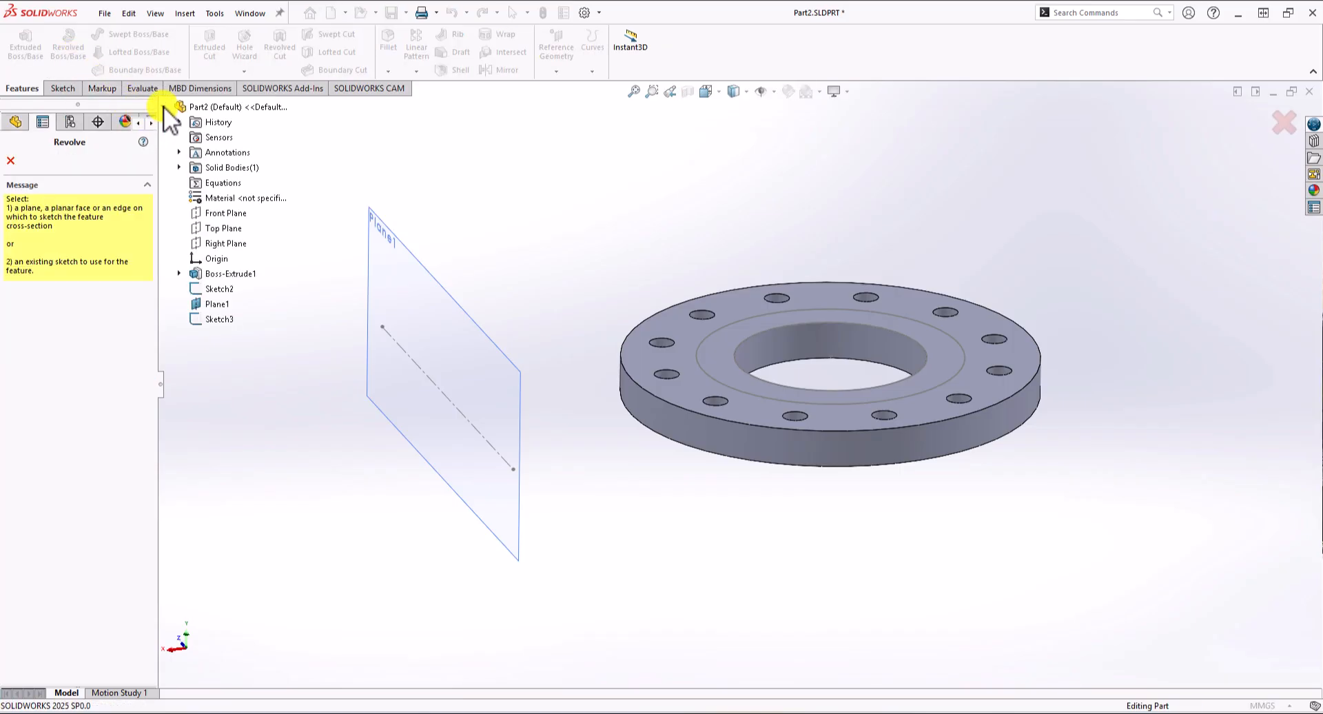
{"action": "left_click", "coordinate": [210, 290]}
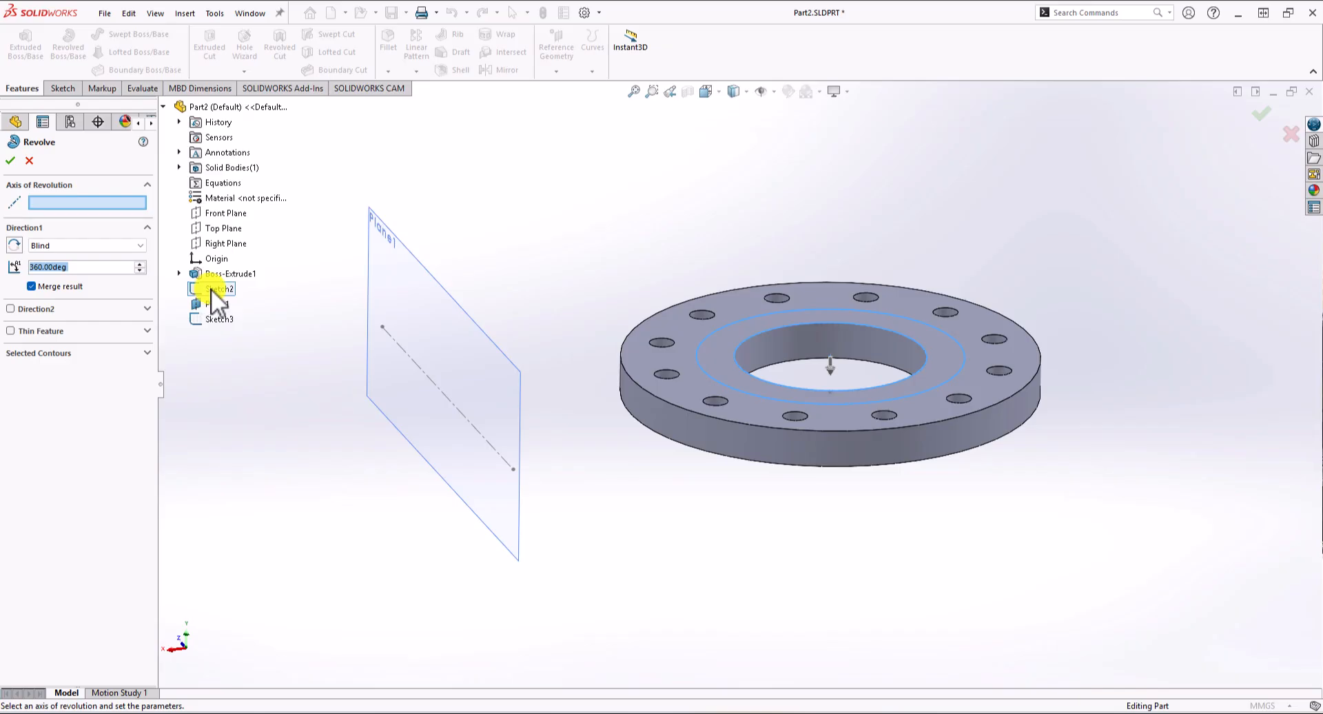
{"action": "left_click", "coordinate": [105, 201]}
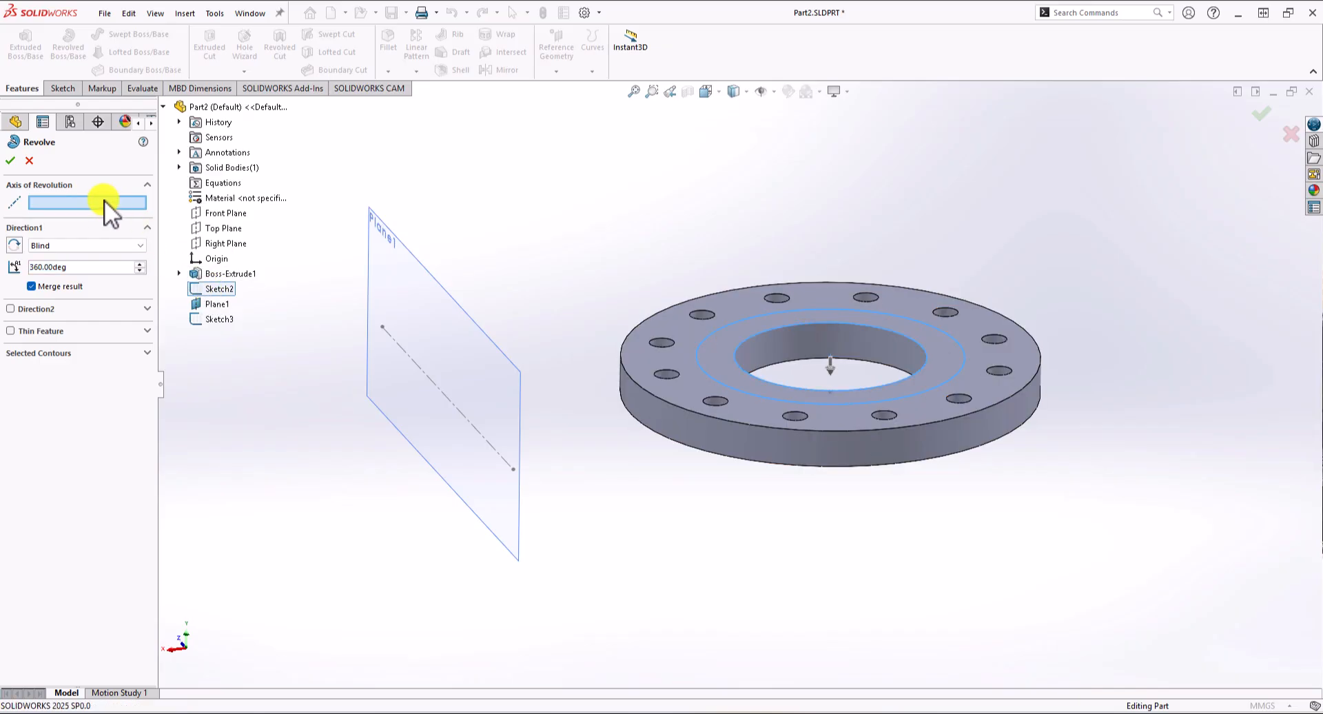
{"action": "left_click", "coordinate": [436, 375]}
{"action": "scroll", "coordinate": [639, 451], "scroll_direction": "up", "scroll_amount": 5}
{"action": "scroll", "coordinate": [661, 478], "scroll_direction": "down", "scroll_amount": 4}
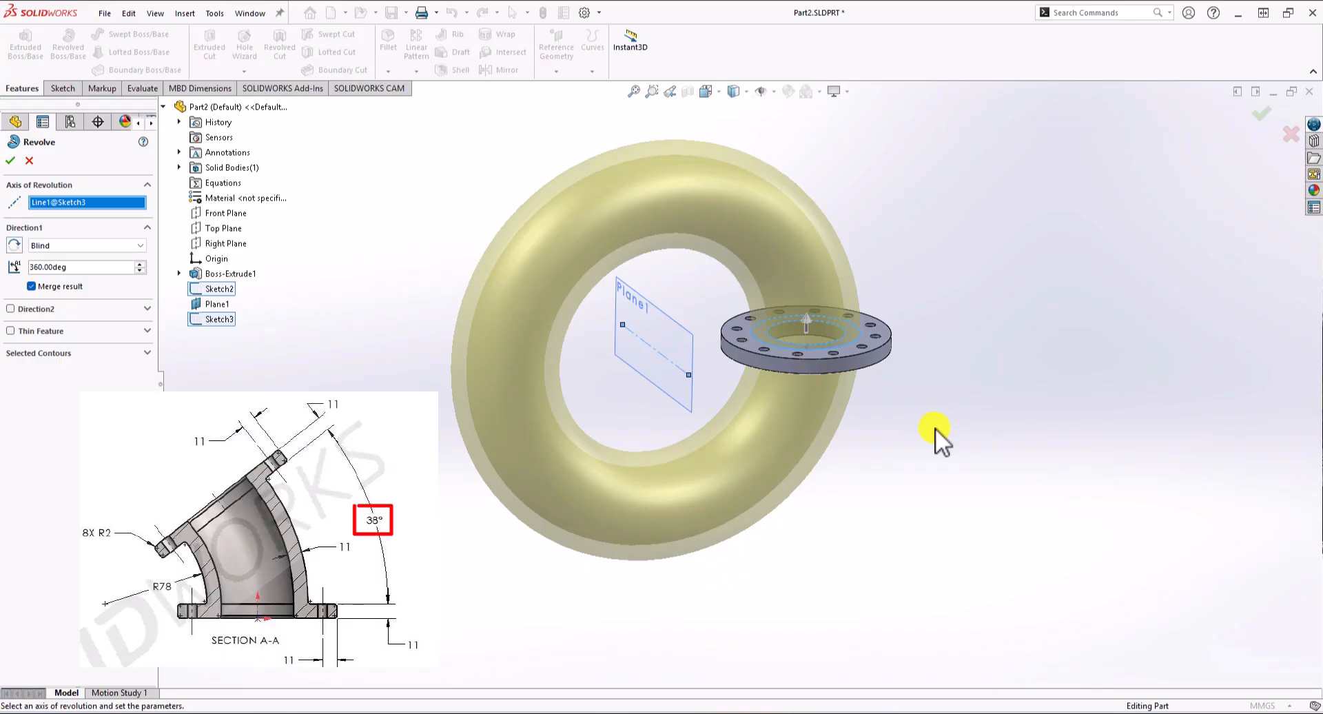
{"action": "double_click", "coordinate": [79, 267]}
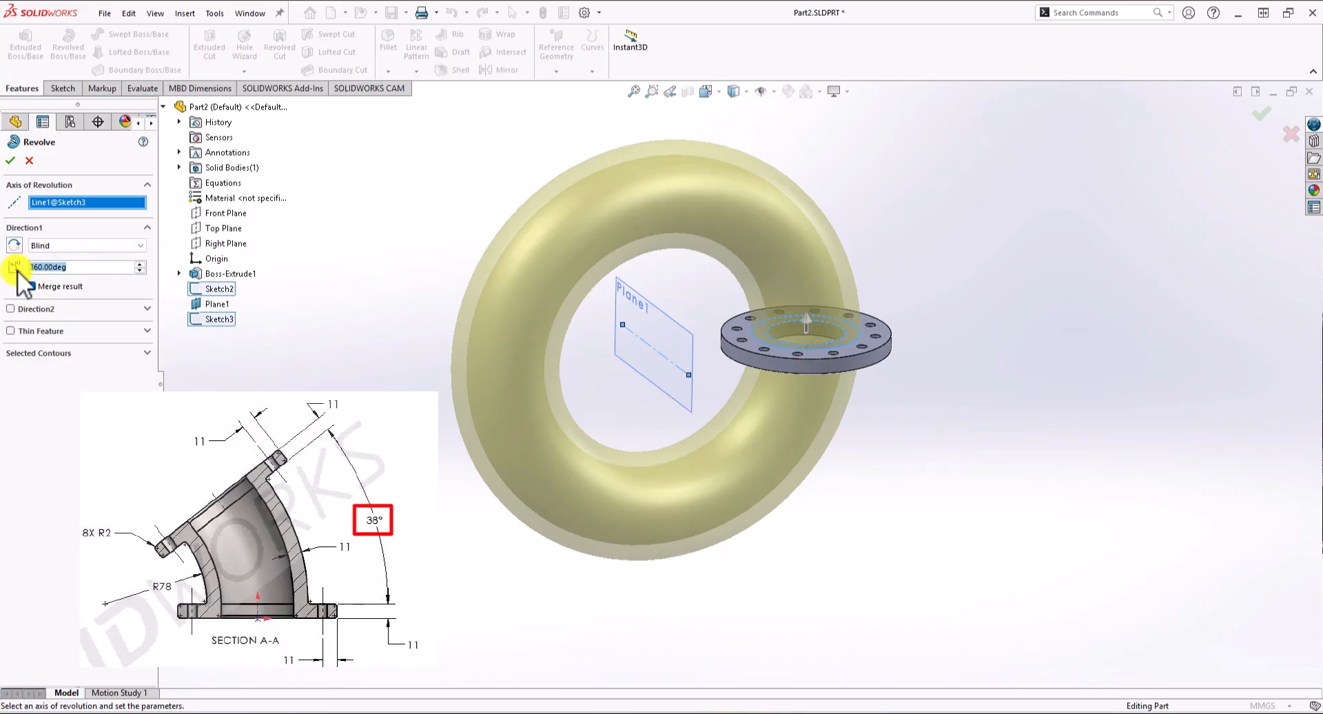
{"action": "type", "text": "38"}
{"action": "key", "text": "Return"}
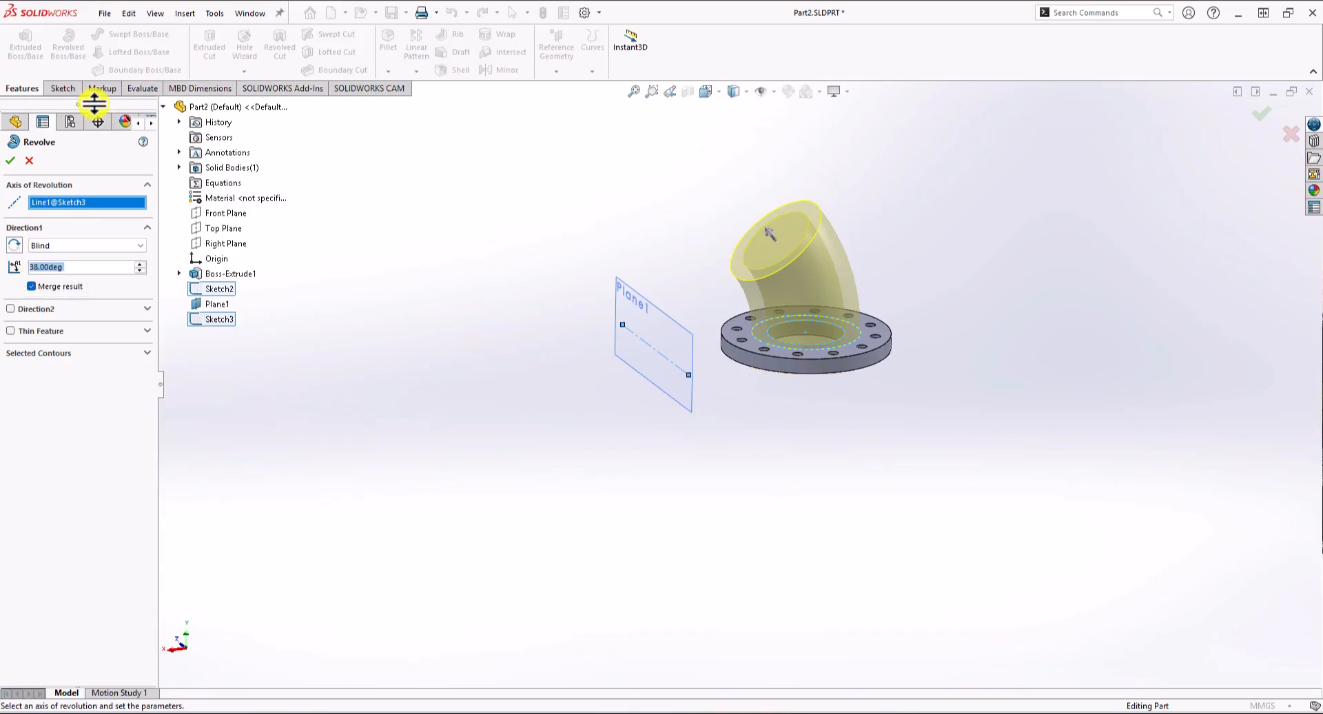
{"action": "left_click", "coordinate": [11, 160]}
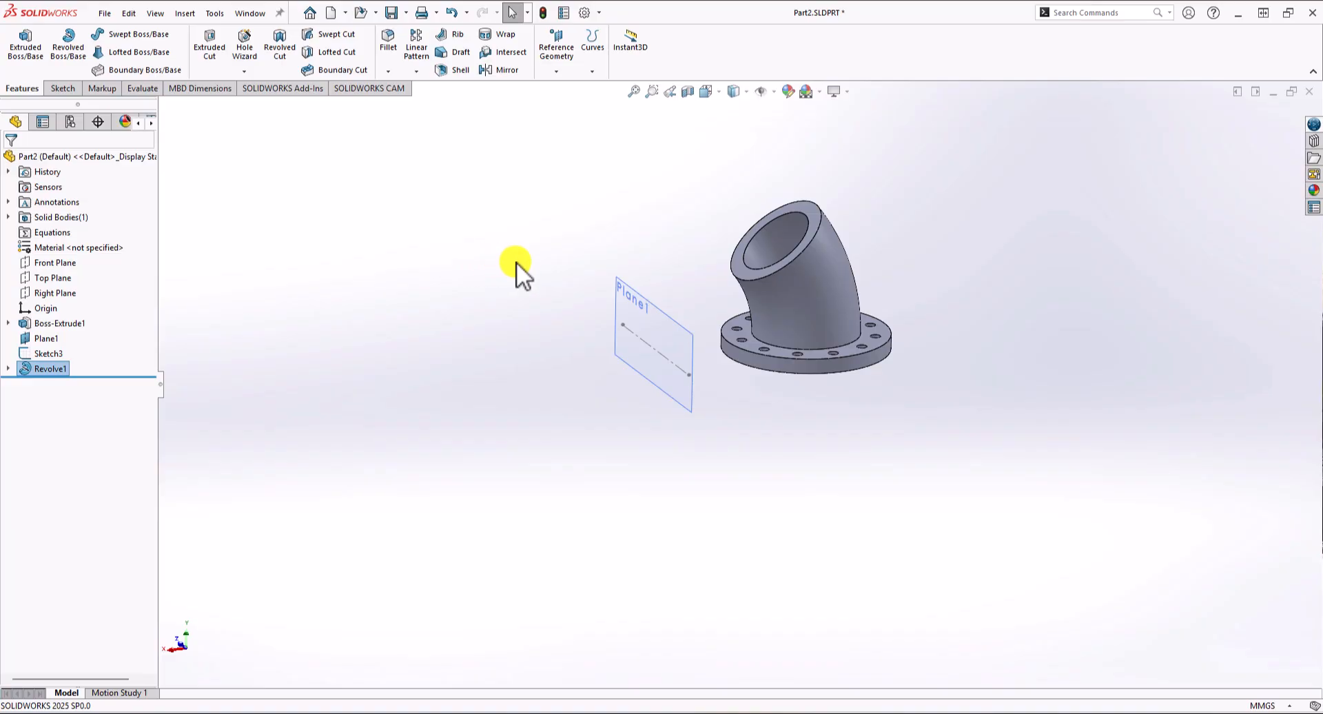
Step: Start a reference plane that uses the base flange's upper face and the offset centerline as its references
{"action": "scroll", "coordinate": [515, 262], "scroll_direction": "down", "scroll_amount": 3}
{"action": "mouse_move", "coordinate": [522, 264]}
{"action": "middle_mouse_down"}
{"action": "mouse_move", "coordinate": [518, 196]}
{"action": "mouse_move", "coordinate": [522, 271]}
{"action": "middle_mouse_up"}
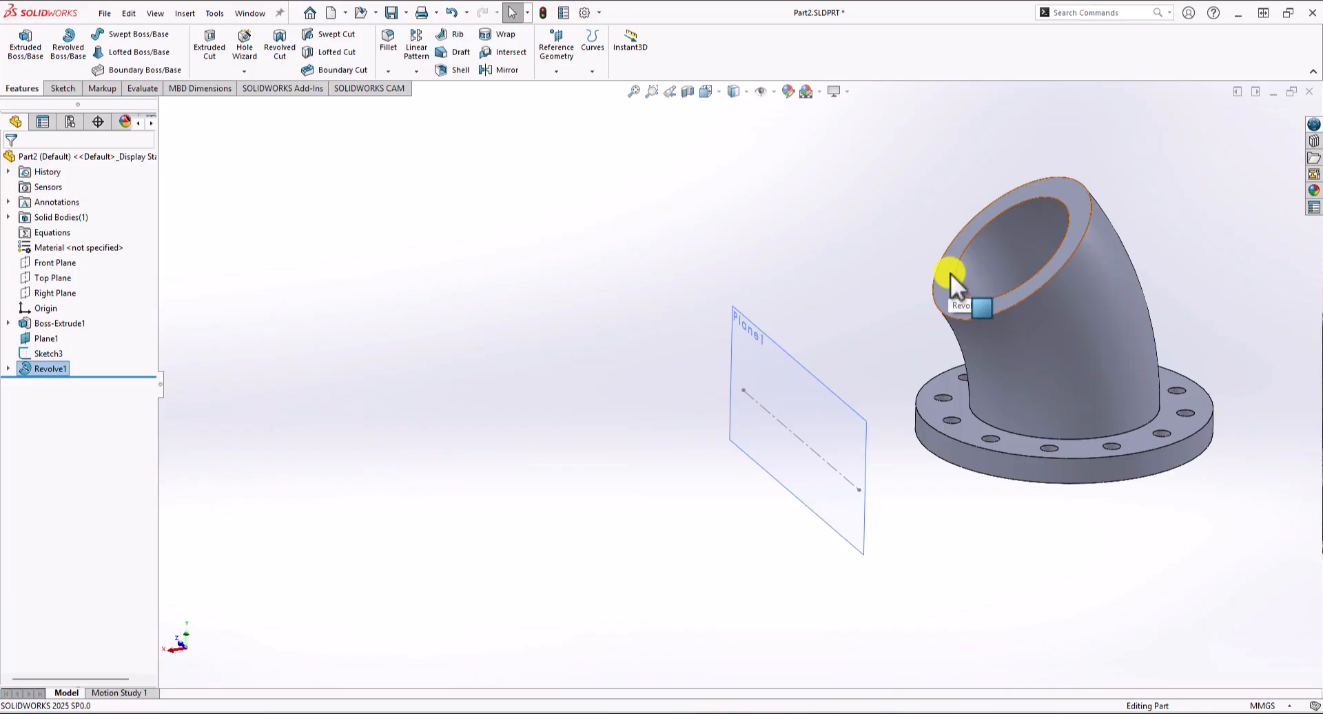
{"action": "left_click", "coordinate": [717, 94]}
{"action": "left_click", "coordinate": [671, 406]}
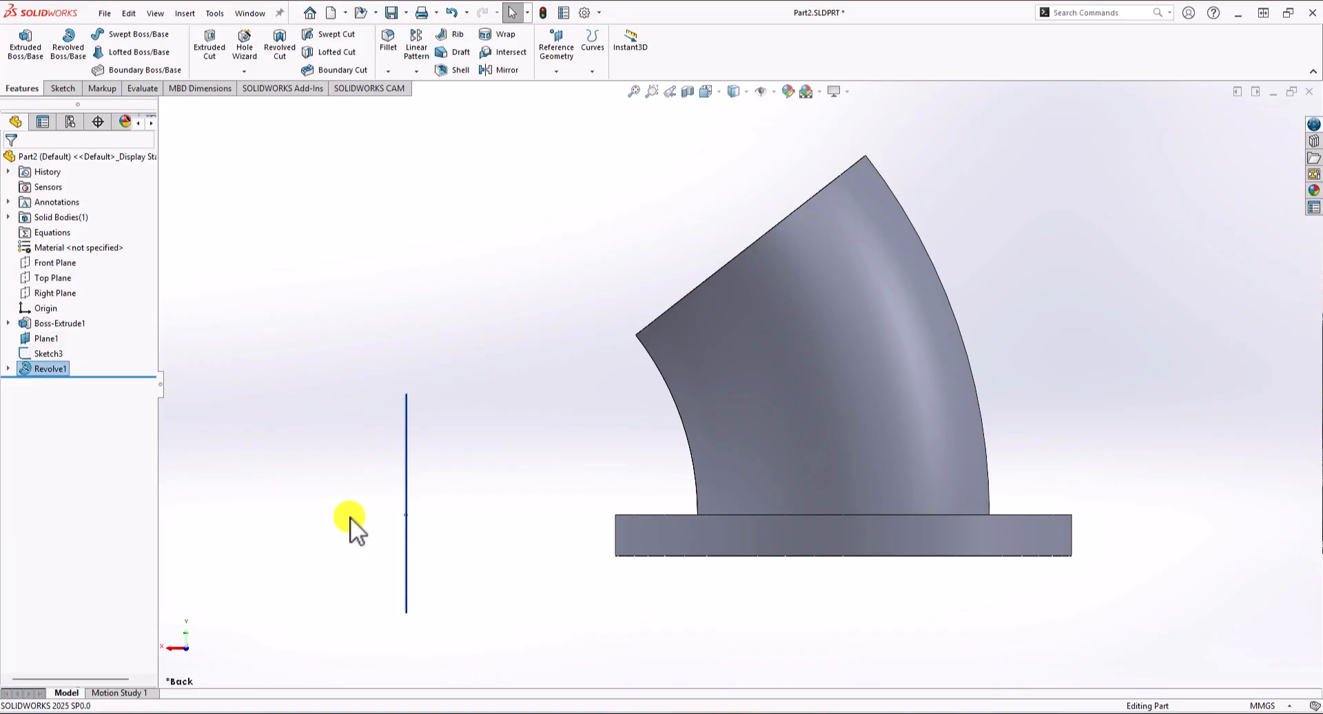
{"action": "left_click", "coordinate": [179, 158]}
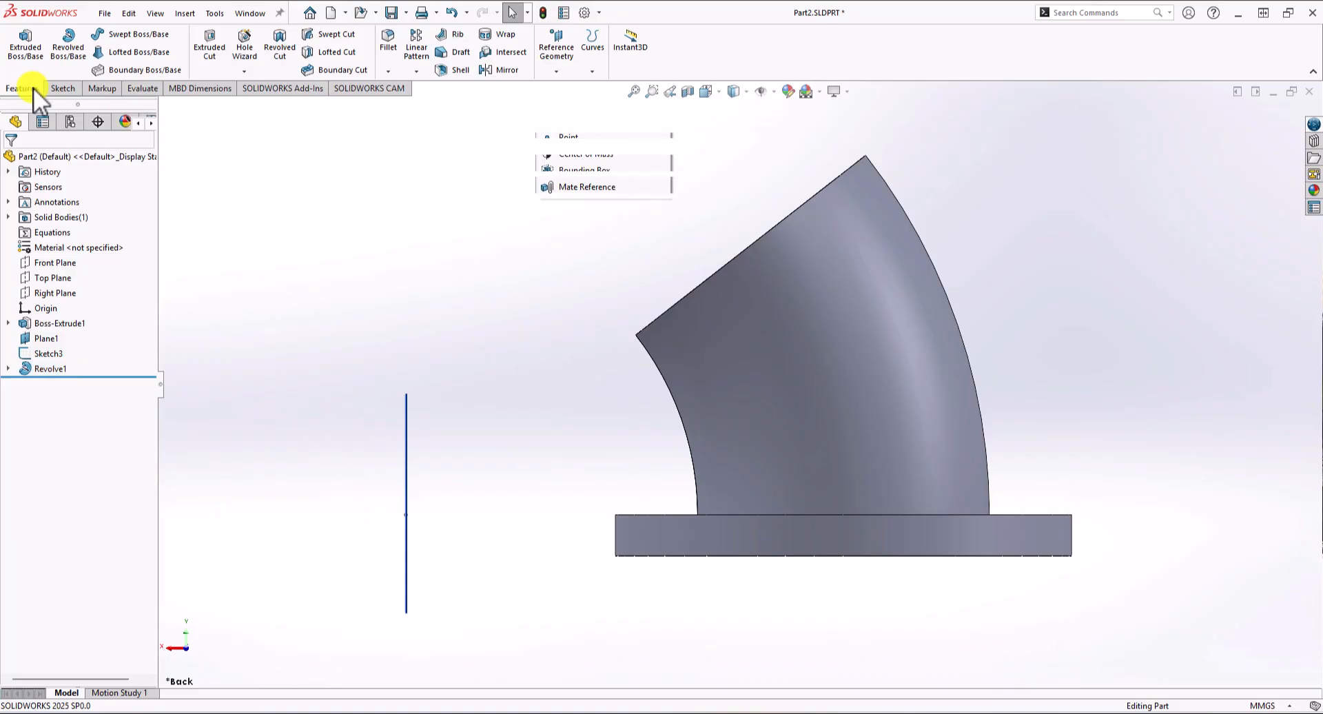
{"action": "left_click", "coordinate": [564, 62]}
{"action": "left_click", "coordinate": [569, 88]}
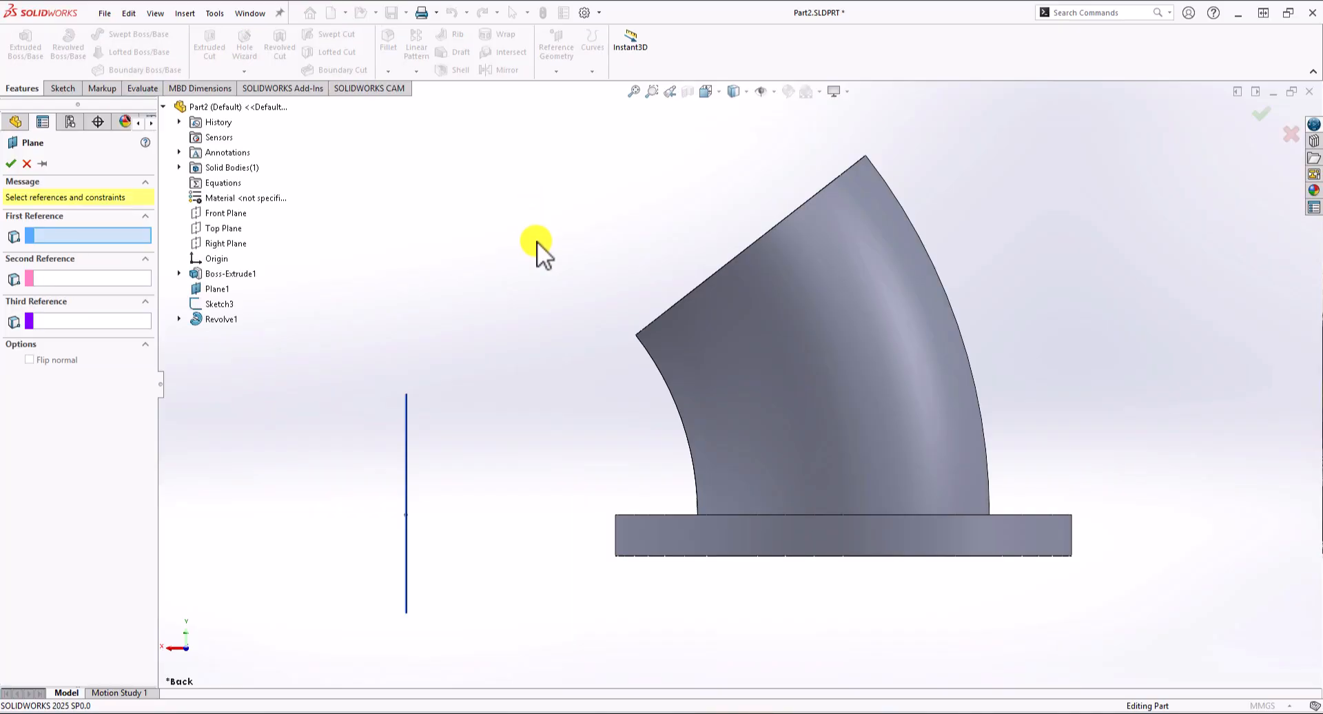
{"action": "middle_click_drag", "start_coordinate": [551, 290], "coordinate": [564, 338]}
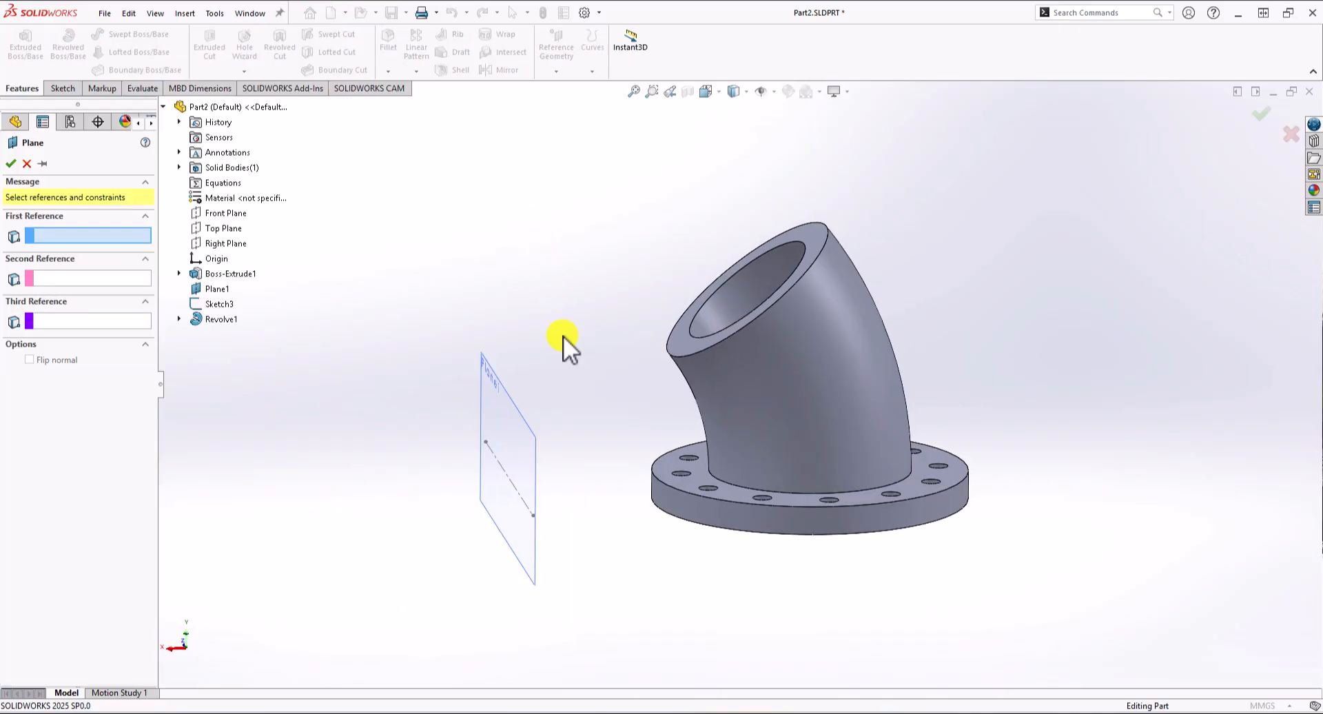
{"action": "left_click", "coordinate": [693, 480]}
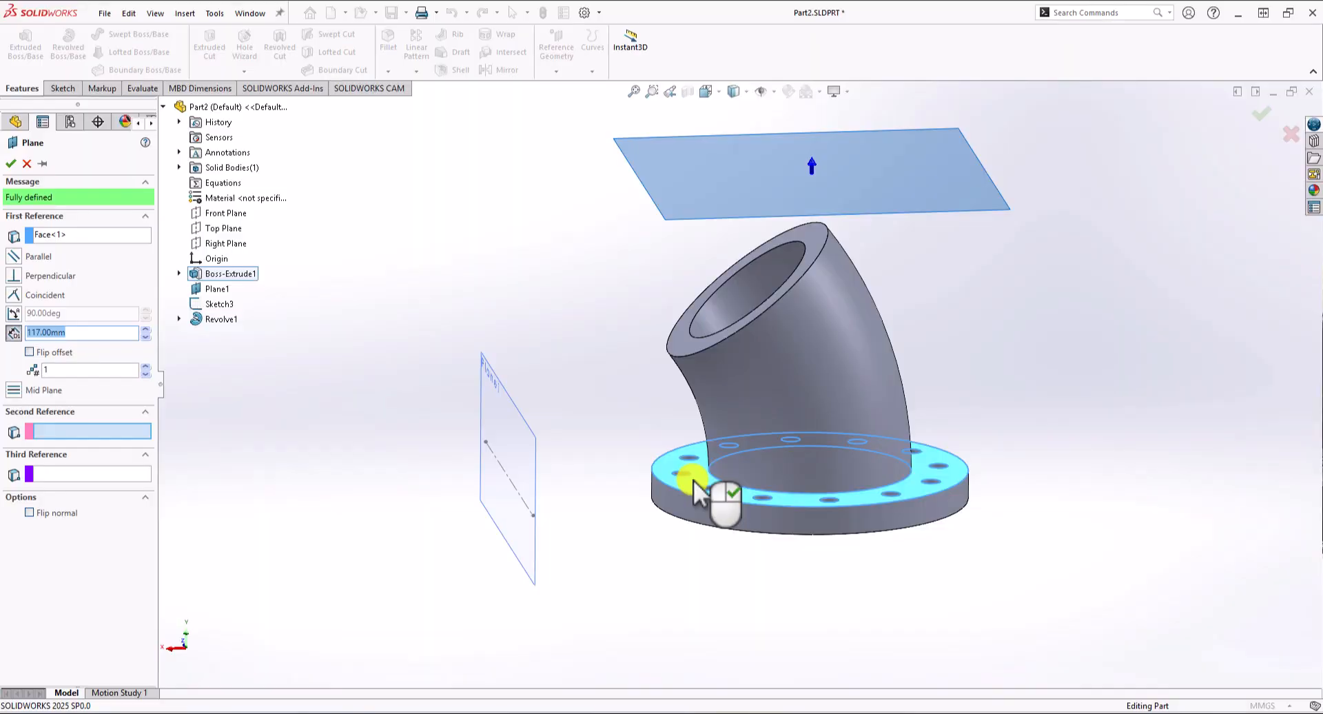
{"action": "left_click", "coordinate": [100, 432]}
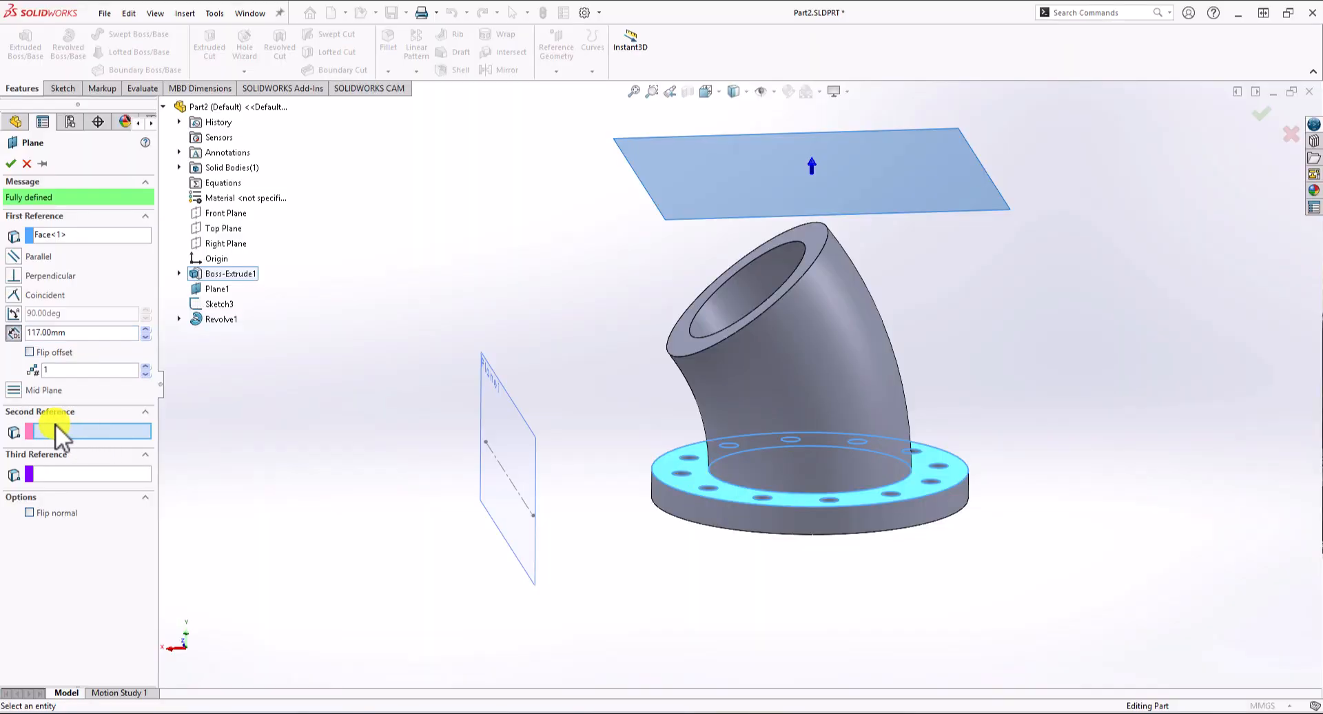
{"action": "left_click", "coordinate": [497, 465]}
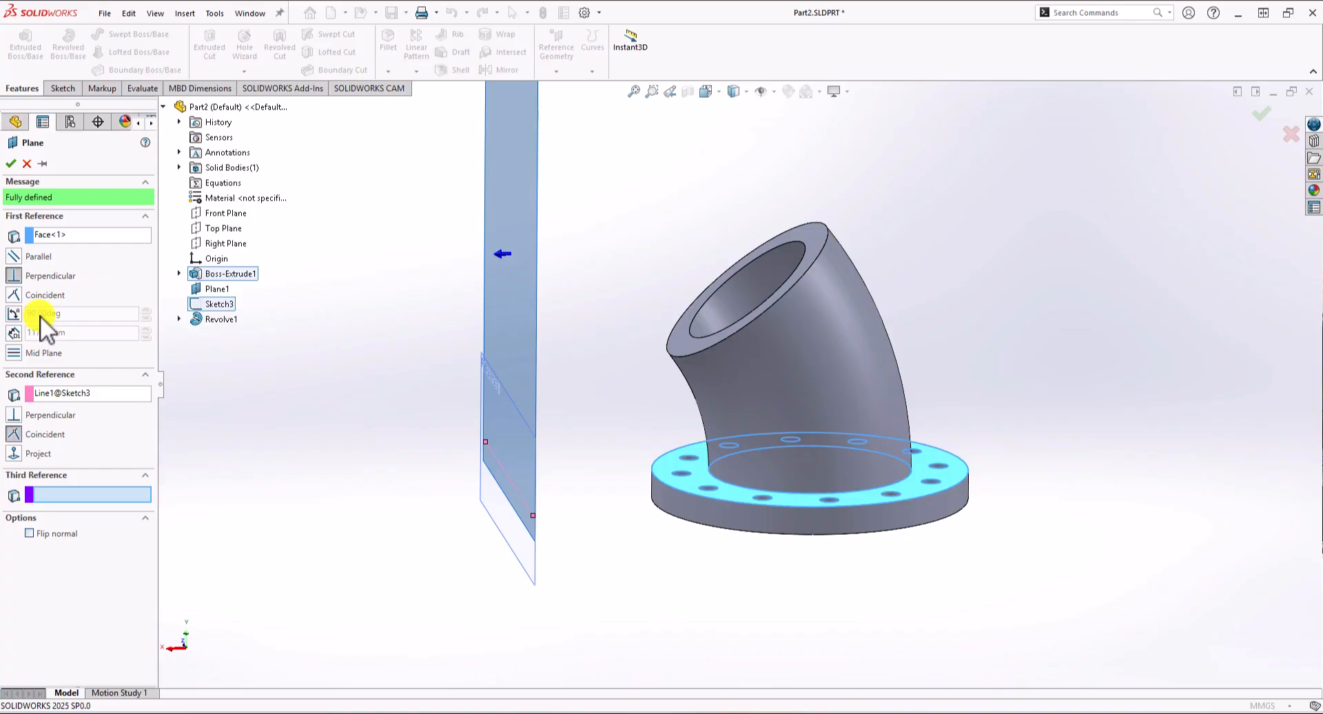
Step: Set the plane's angle to the flange face to 19° and create the plane through the middle of the bend
{"action": "left_click", "coordinate": [12, 313]}
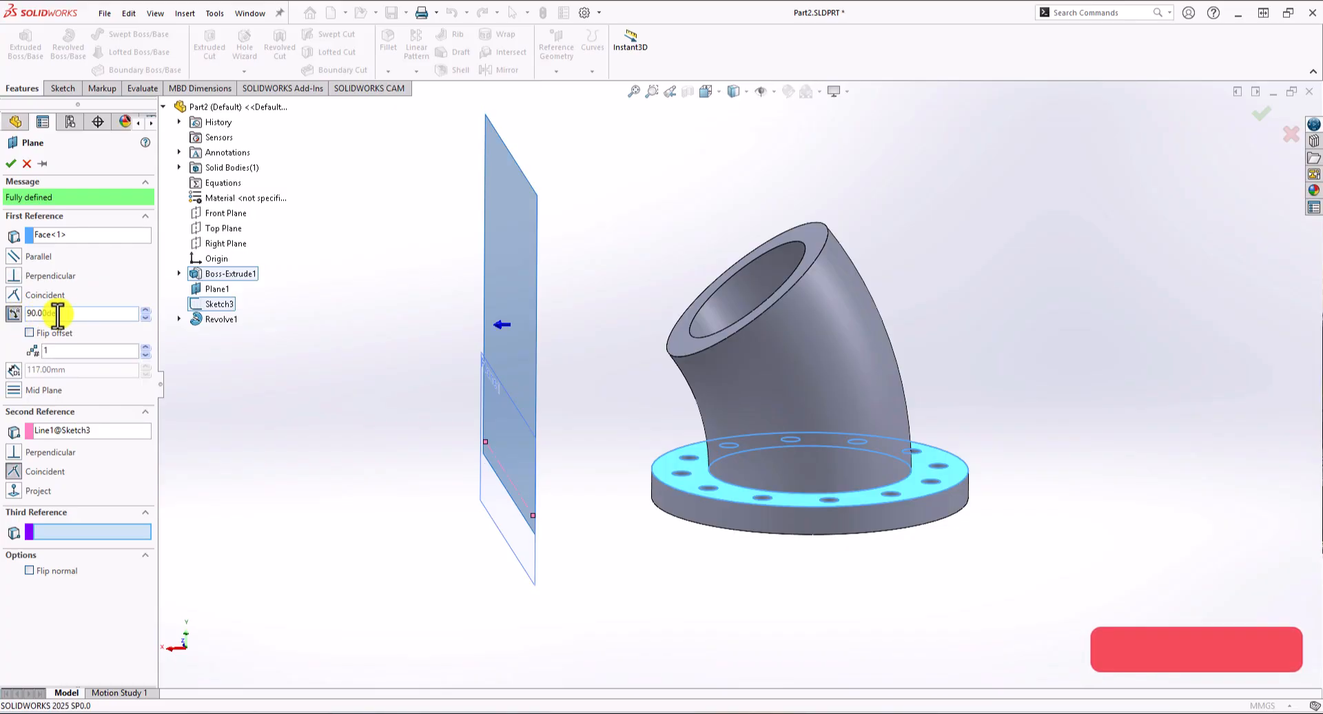
{"action": "type", "text": "19"}
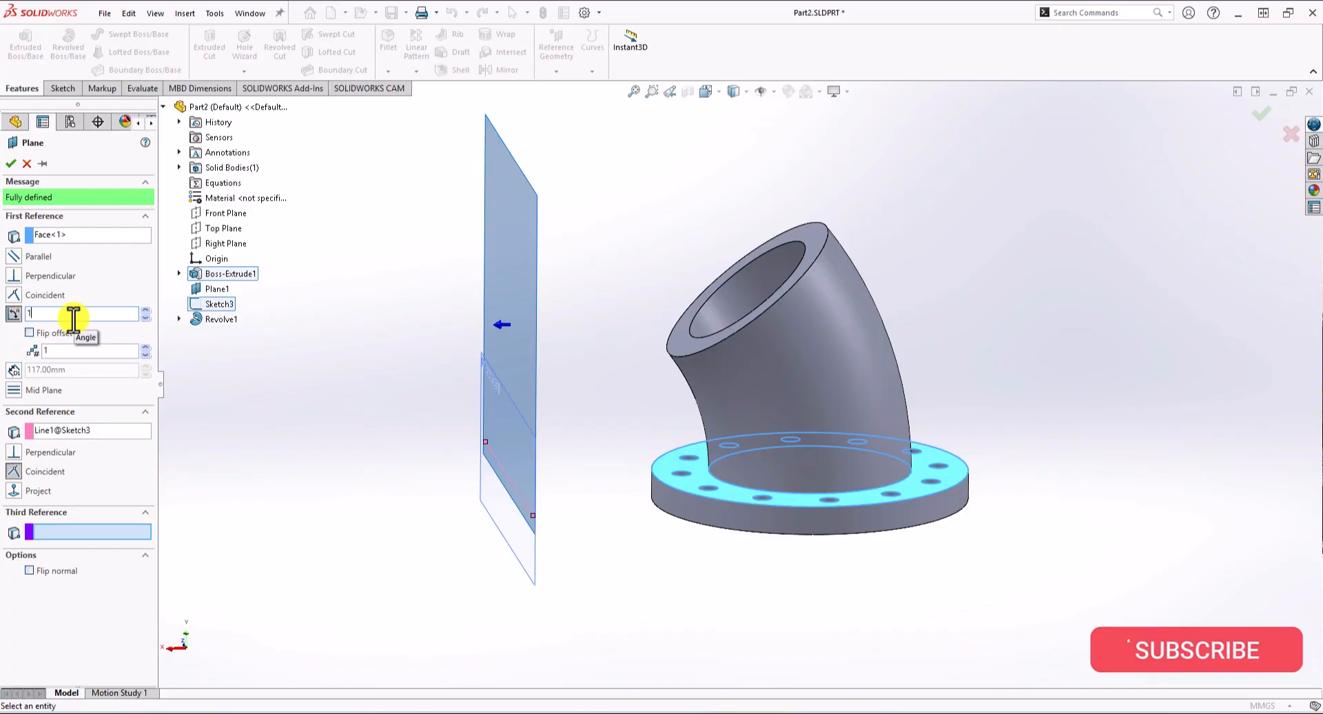
{"action": "key", "text": "Return"}
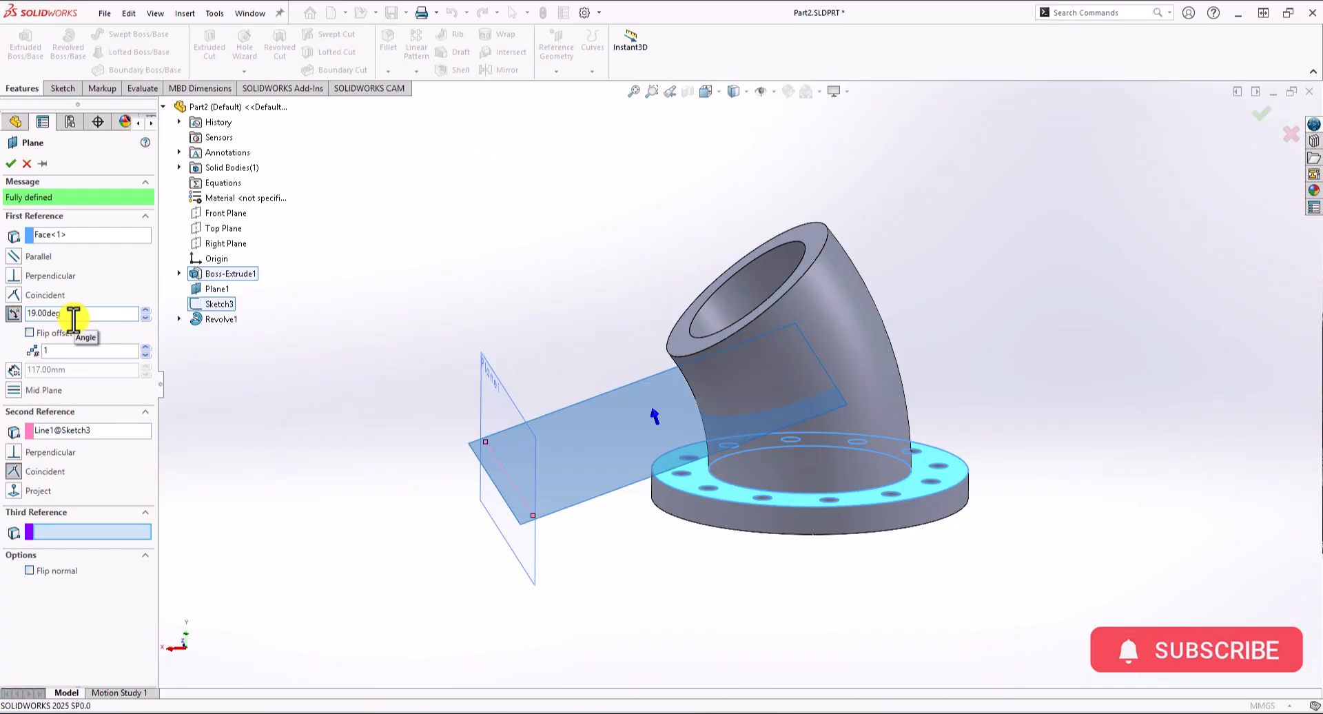
{"action": "left_click", "coordinate": [706, 91]}
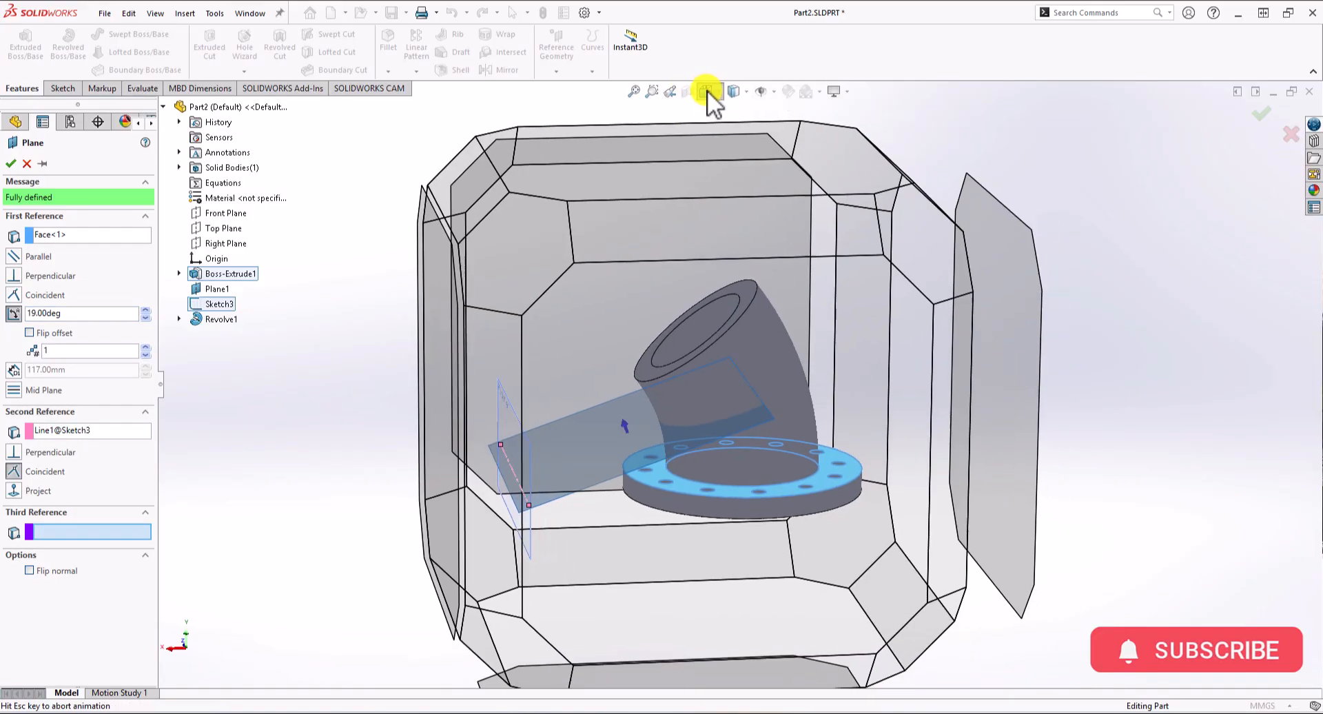
{"action": "key", "text": "ctrl+2"}
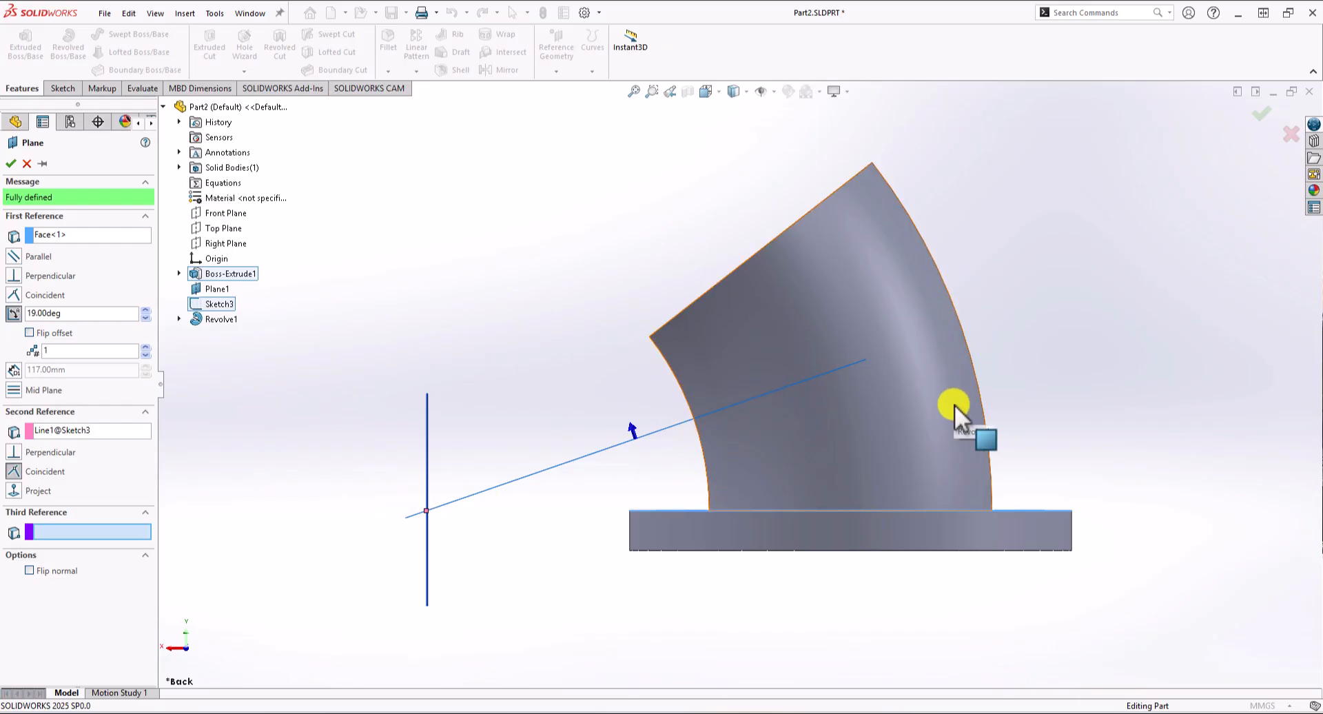
{"action": "left_click", "coordinate": [11, 163]}
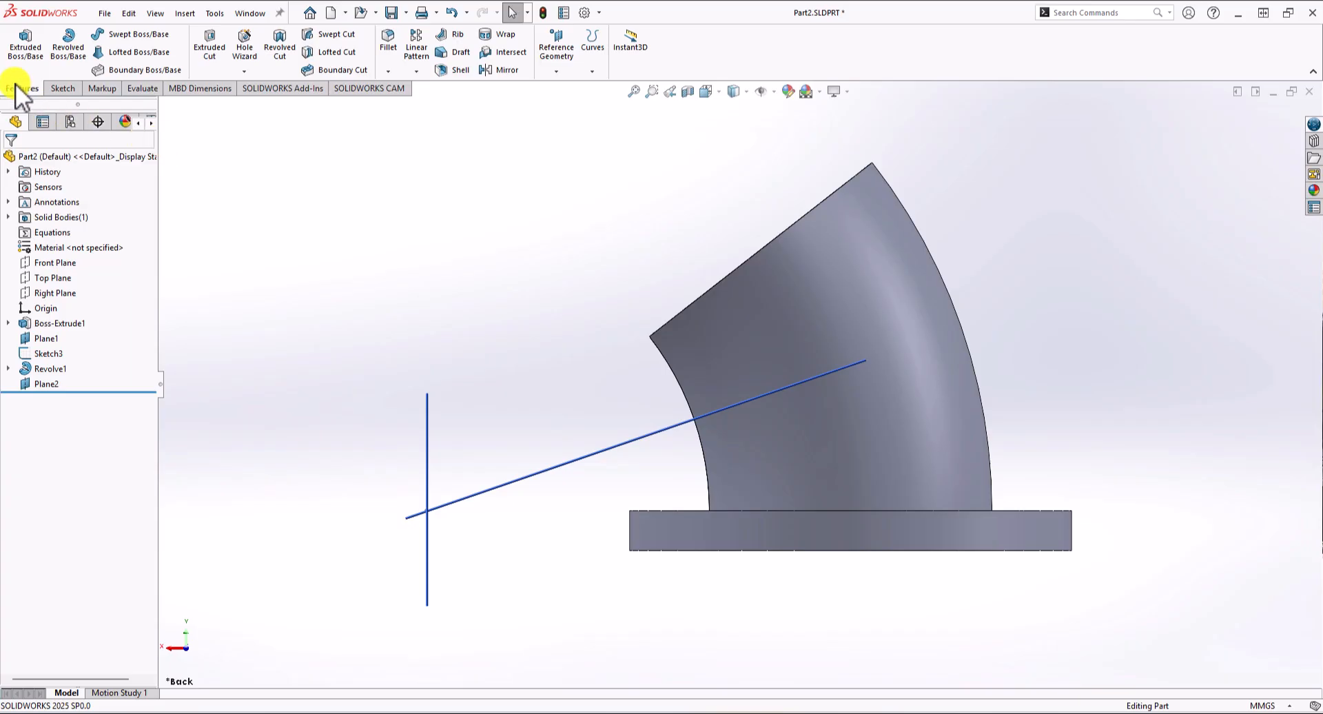
Step: Mirror the base flange extrusion about the 19° plane onto the open end of the bent pipe
{"action": "left_click", "coordinate": [503, 73]}
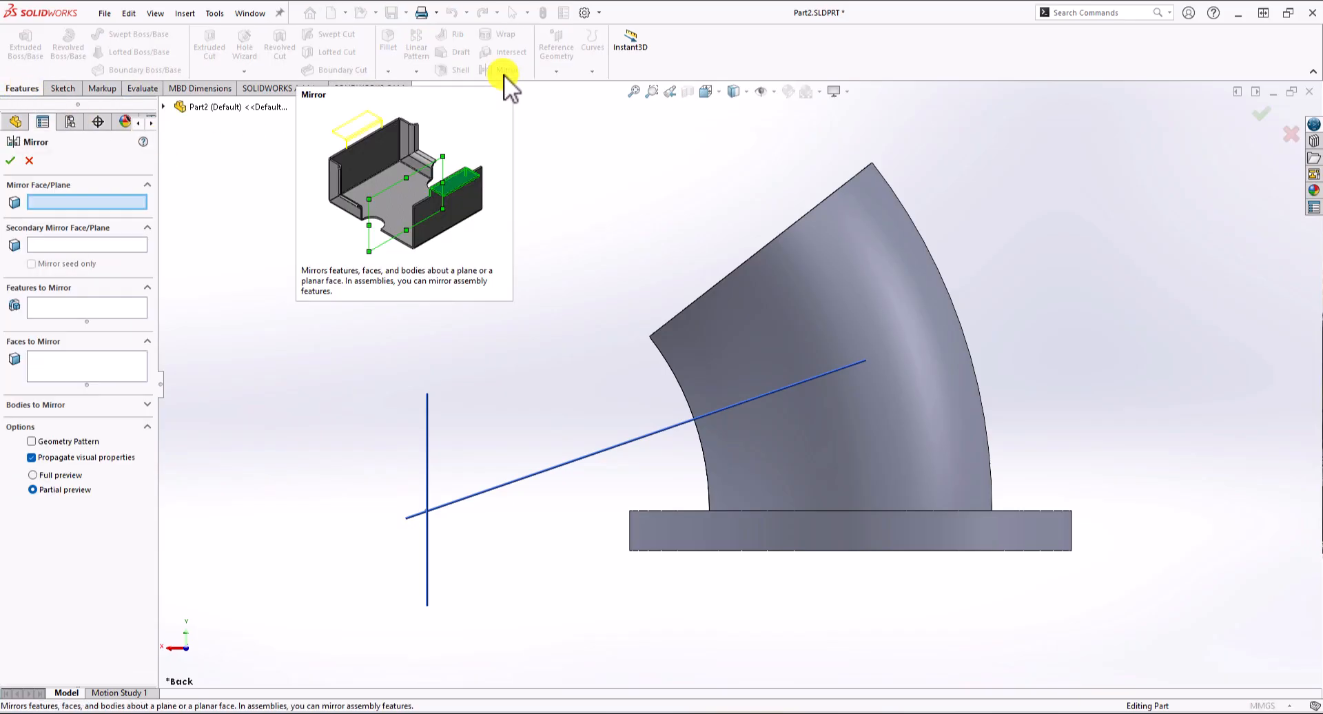
{"action": "middle_click_drag", "start_coordinate": [518, 350], "coordinate": [524, 379]}
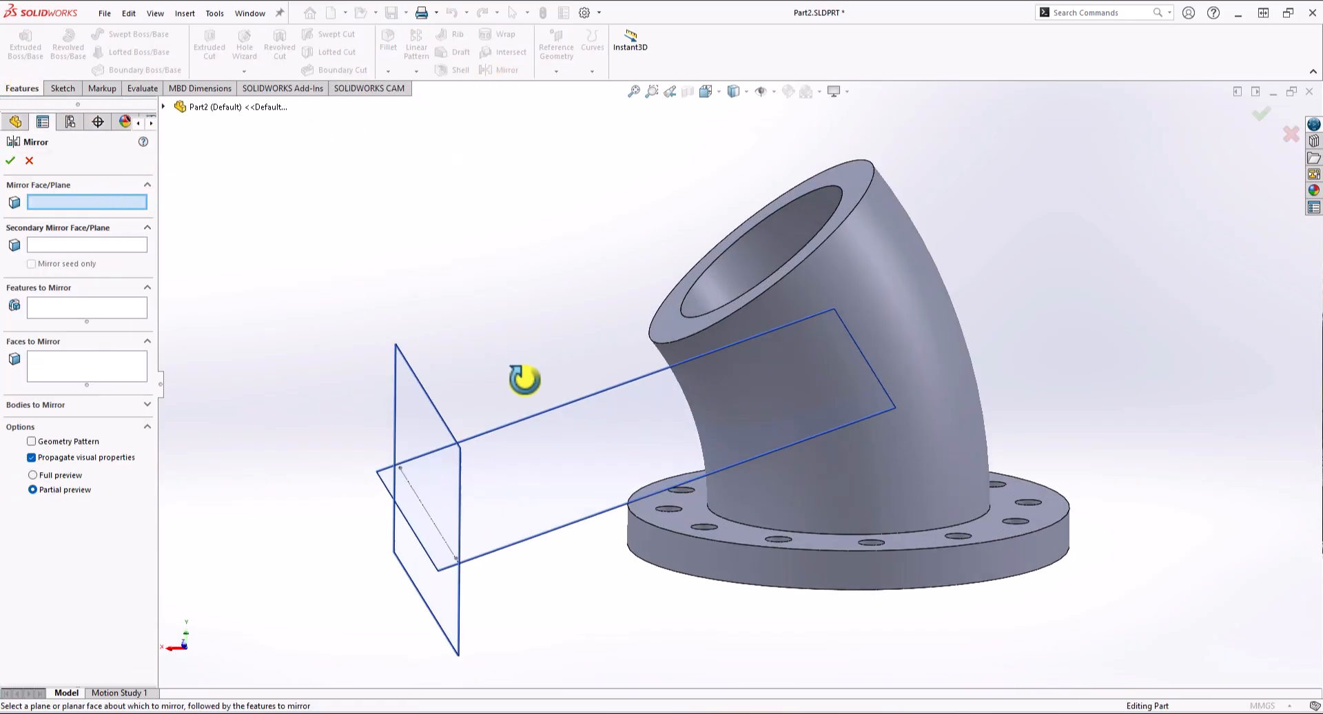
{"action": "left_click", "coordinate": [569, 442]}
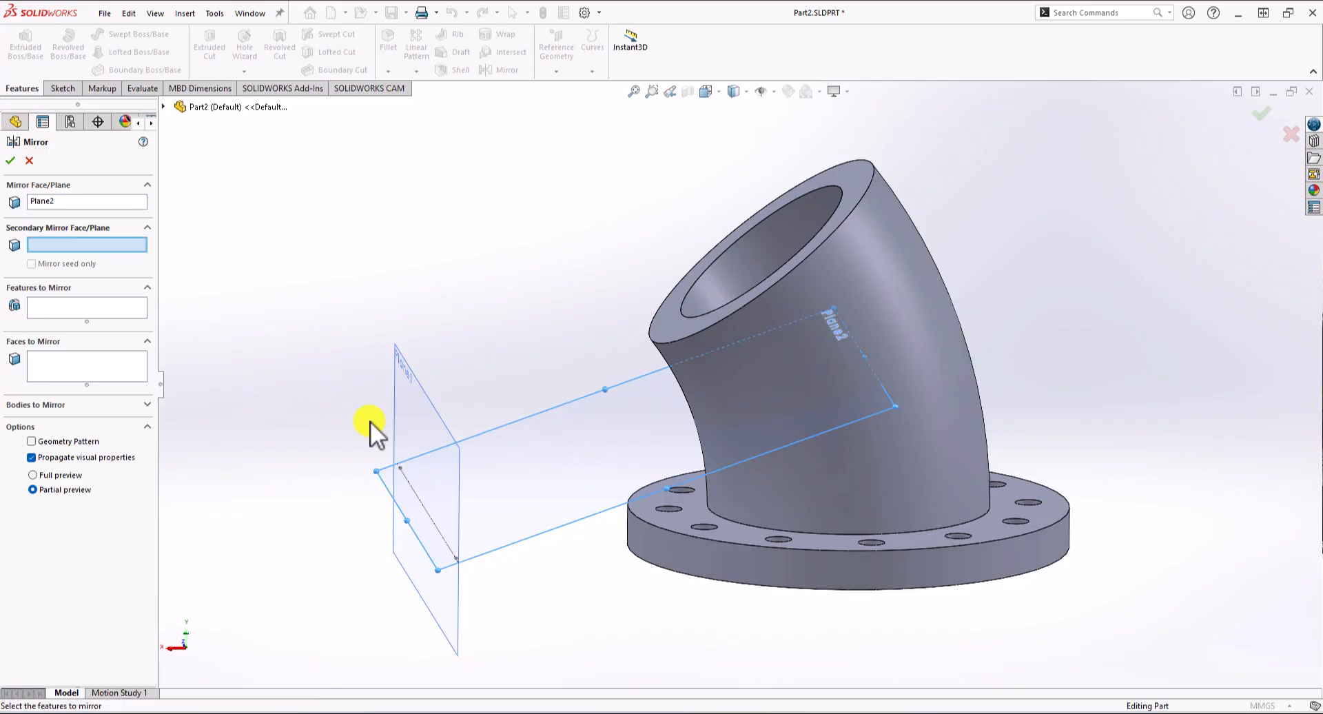
{"action": "left_click", "coordinate": [62, 308]}
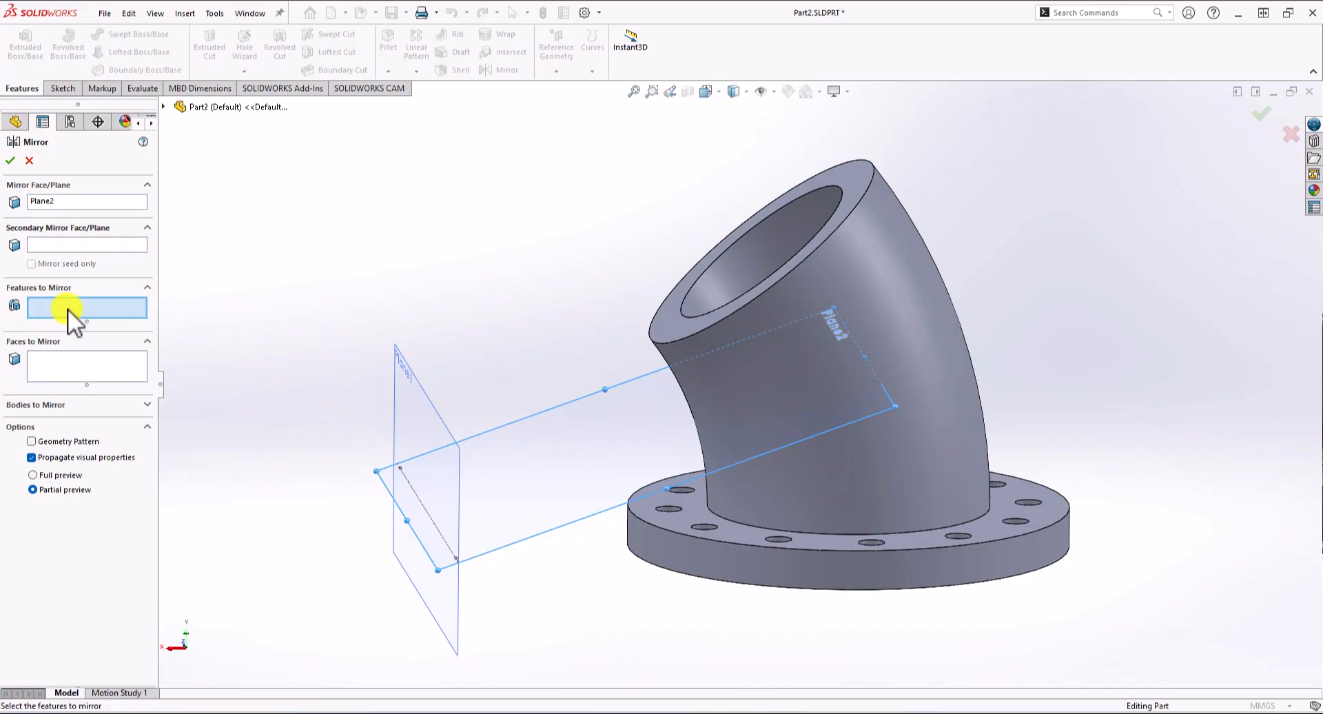
{"action": "left_click", "coordinate": [166, 107]}
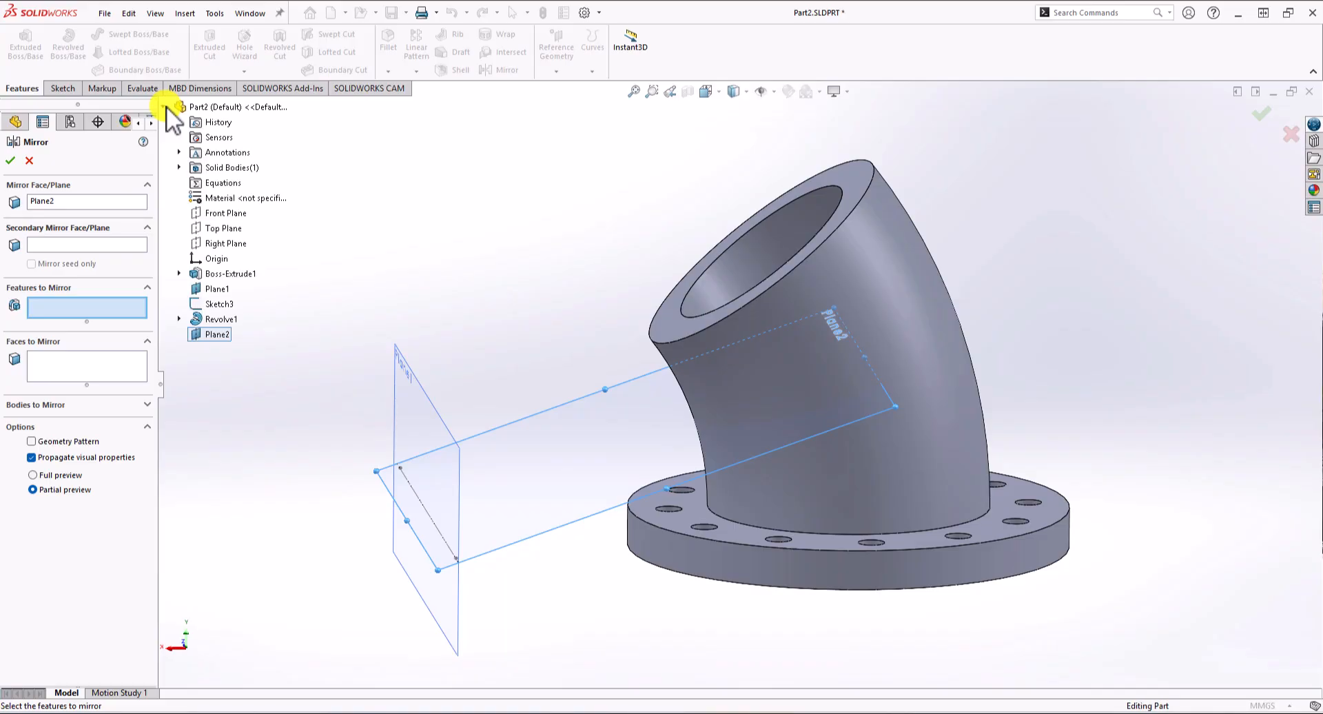
{"action": "left_click", "coordinate": [231, 274]}
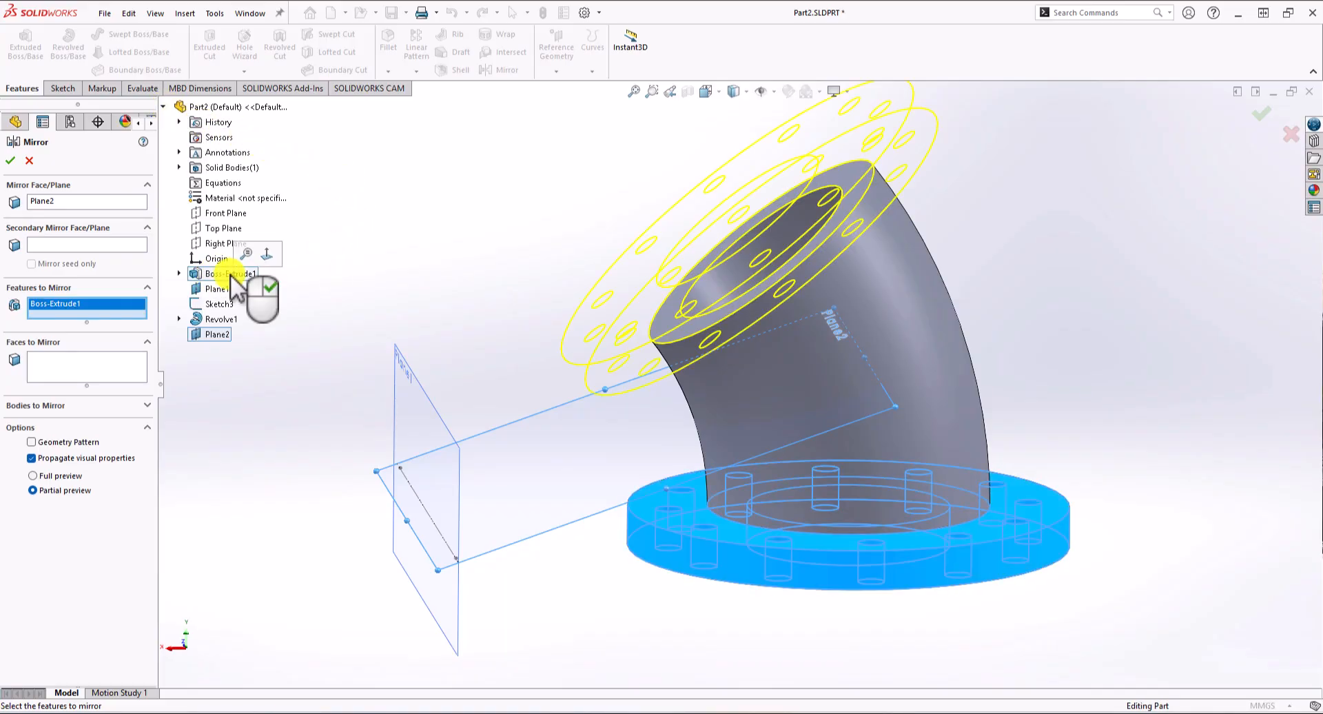
{"action": "middle_click_drag", "start_coordinate": [517, 207], "coordinate": [498, 168]}
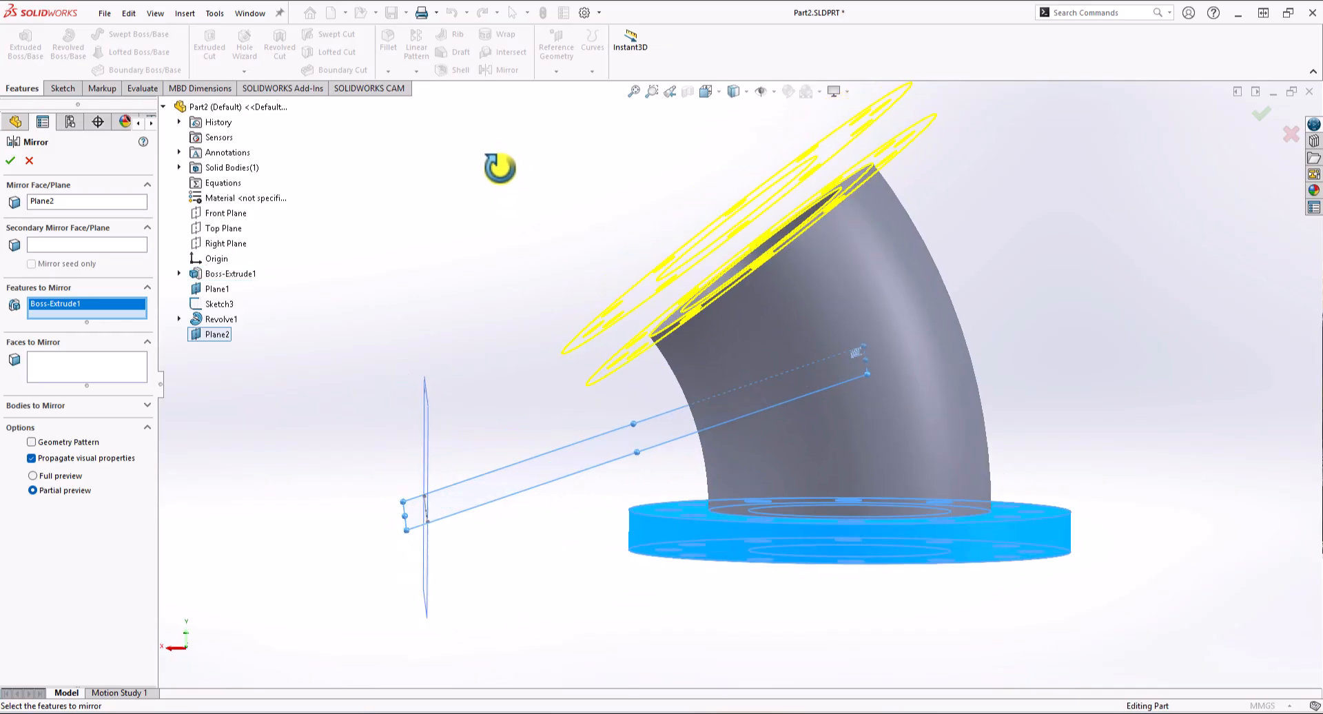
{"action": "scroll", "coordinate": [498, 168], "scroll_direction": "up", "scroll_amount": 1}
{"action": "left_click", "coordinate": [10, 161]}
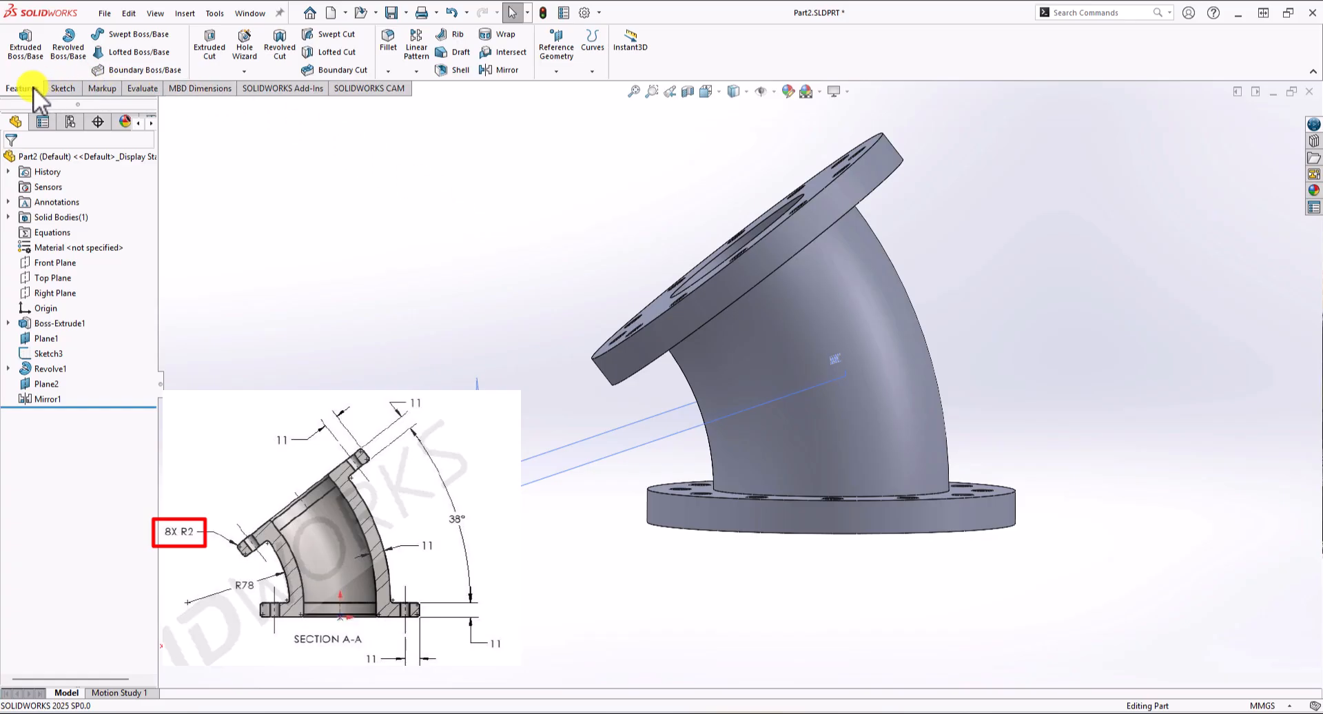
Step: Start a 2 mm fillet and select the mirrored flange's bore edge, both outer rim edges and its junction with the pipe
{"action": "left_click", "coordinate": [389, 46]}
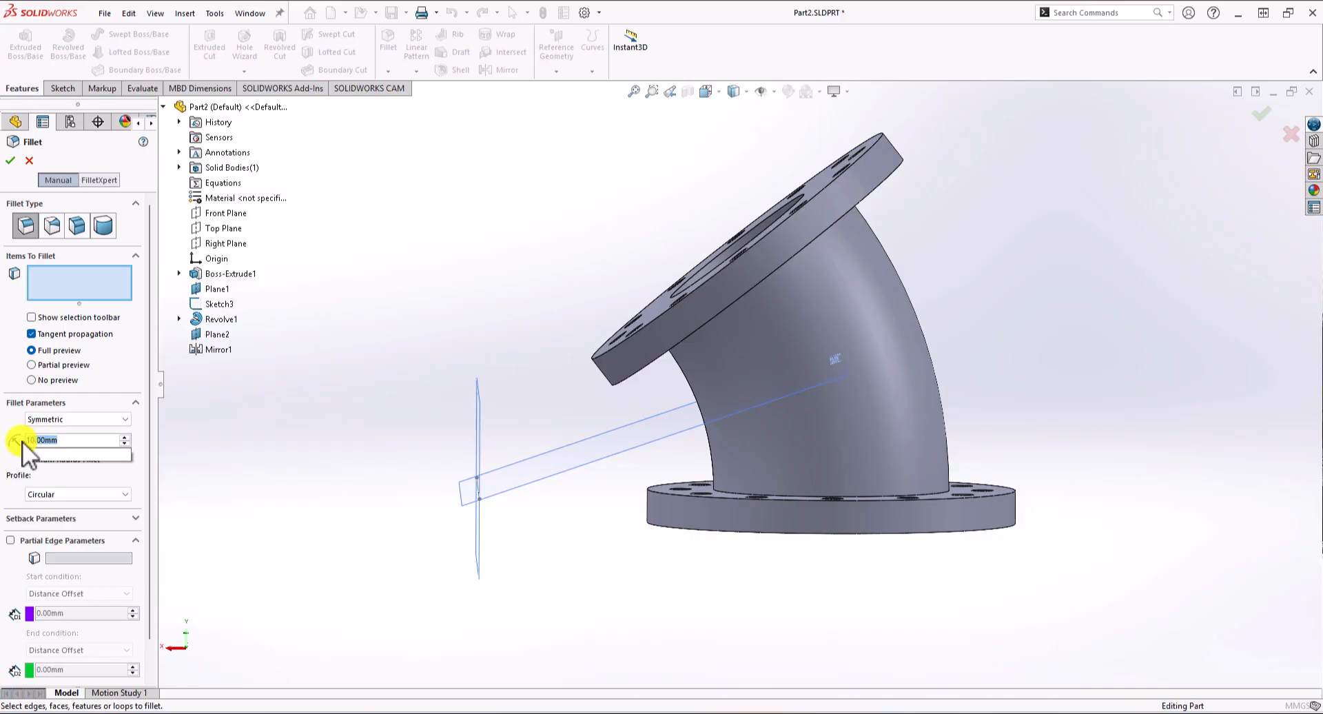
{"action": "type", "text": "2"}
{"action": "scroll", "coordinate": [556, 222], "scroll_direction": "down", "scroll_amount": 2}
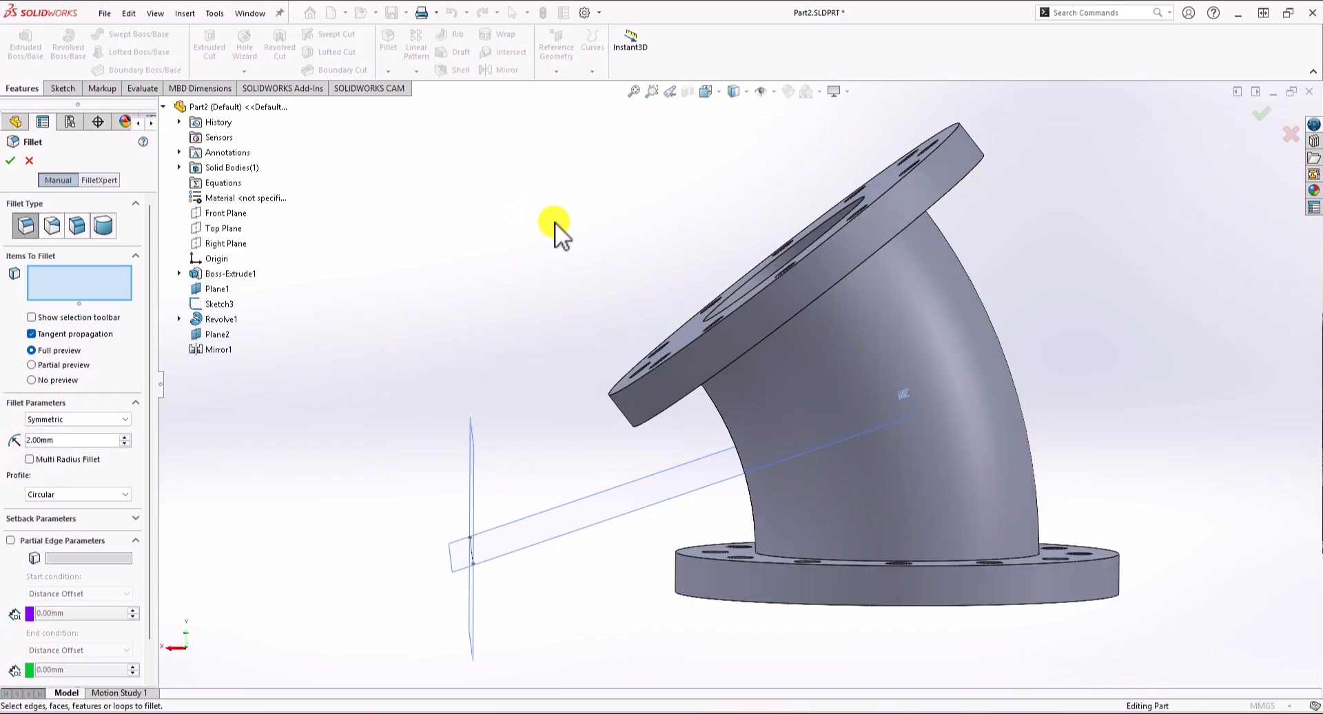
{"action": "scroll", "coordinate": [555, 222], "scroll_direction": "down", "scroll_amount": 2}
{"action": "middle_click_drag", "start_coordinate": [556, 222], "coordinate": [772, 335]}
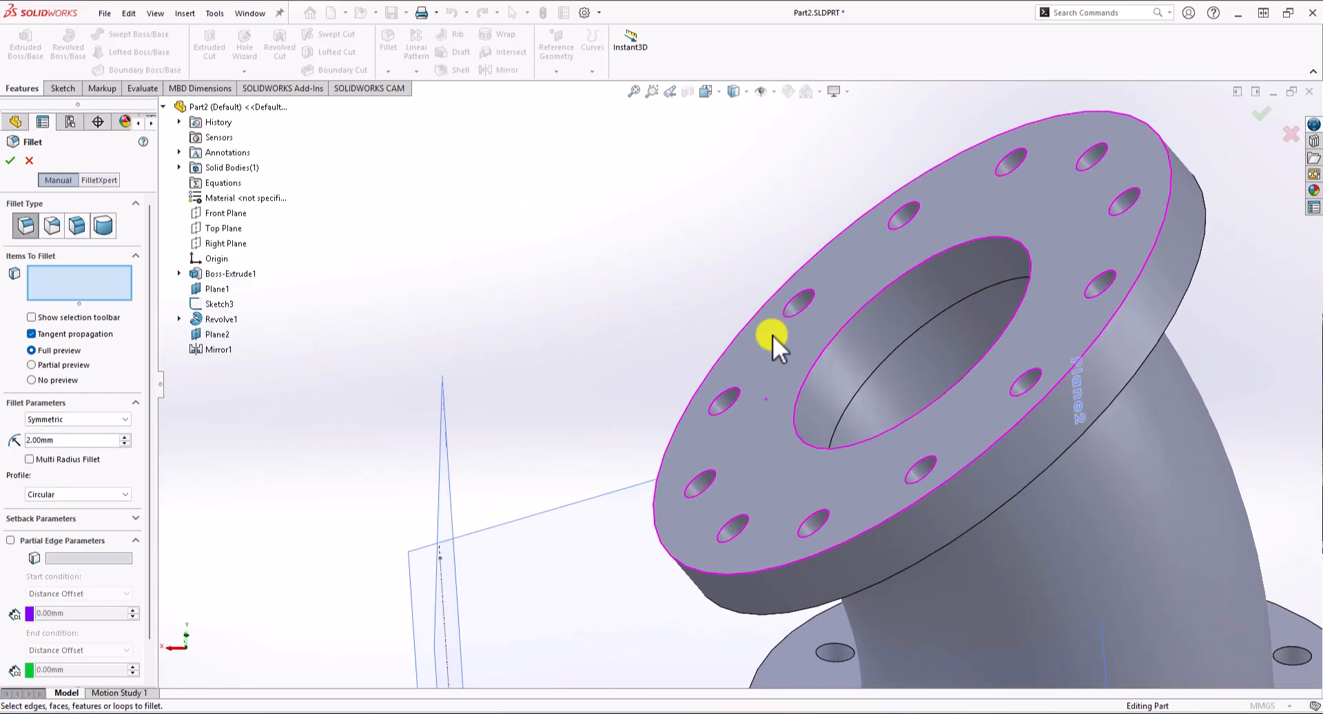
{"action": "left_click", "coordinate": [879, 292]}
{"action": "middle_click_drag", "start_coordinate": [658, 303], "coordinate": [680, 455]}
{"action": "left_click", "coordinate": [712, 332]}
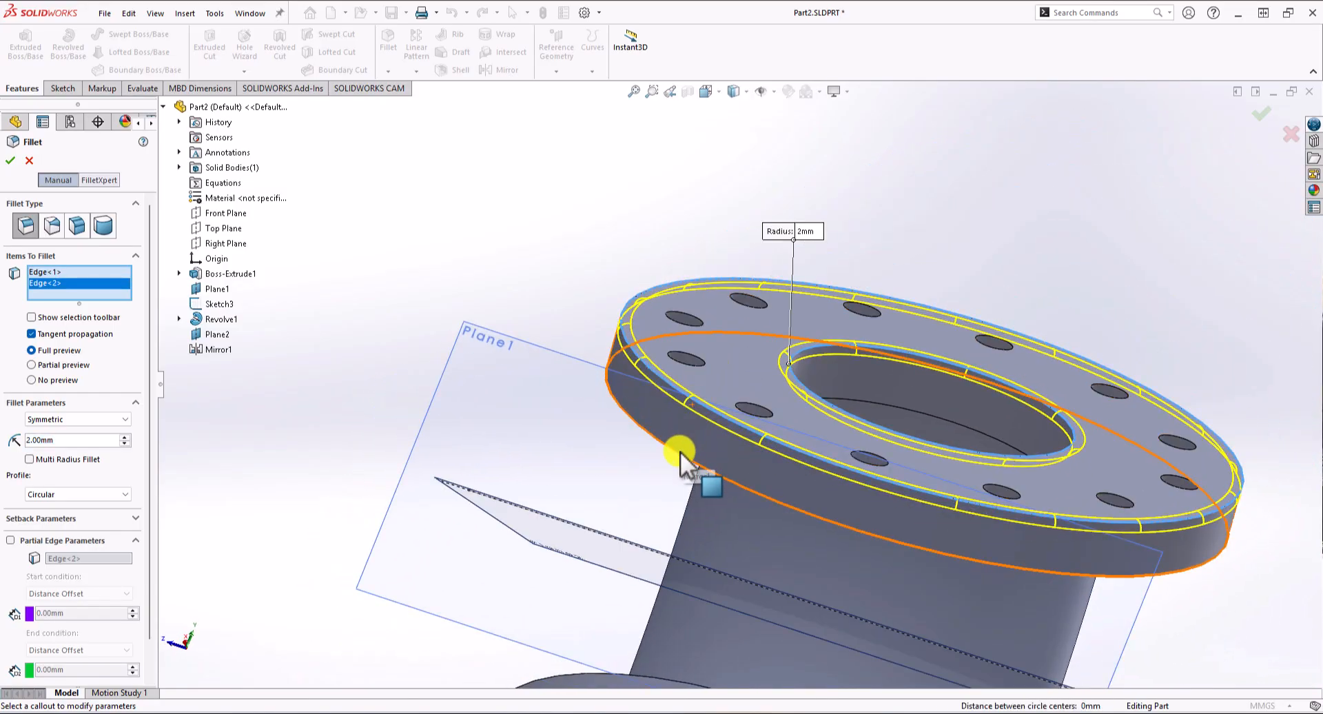
{"action": "left_click", "coordinate": [680, 454]}
{"action": "middle_click_drag", "start_coordinate": [989, 569], "coordinate": [832, 386]}
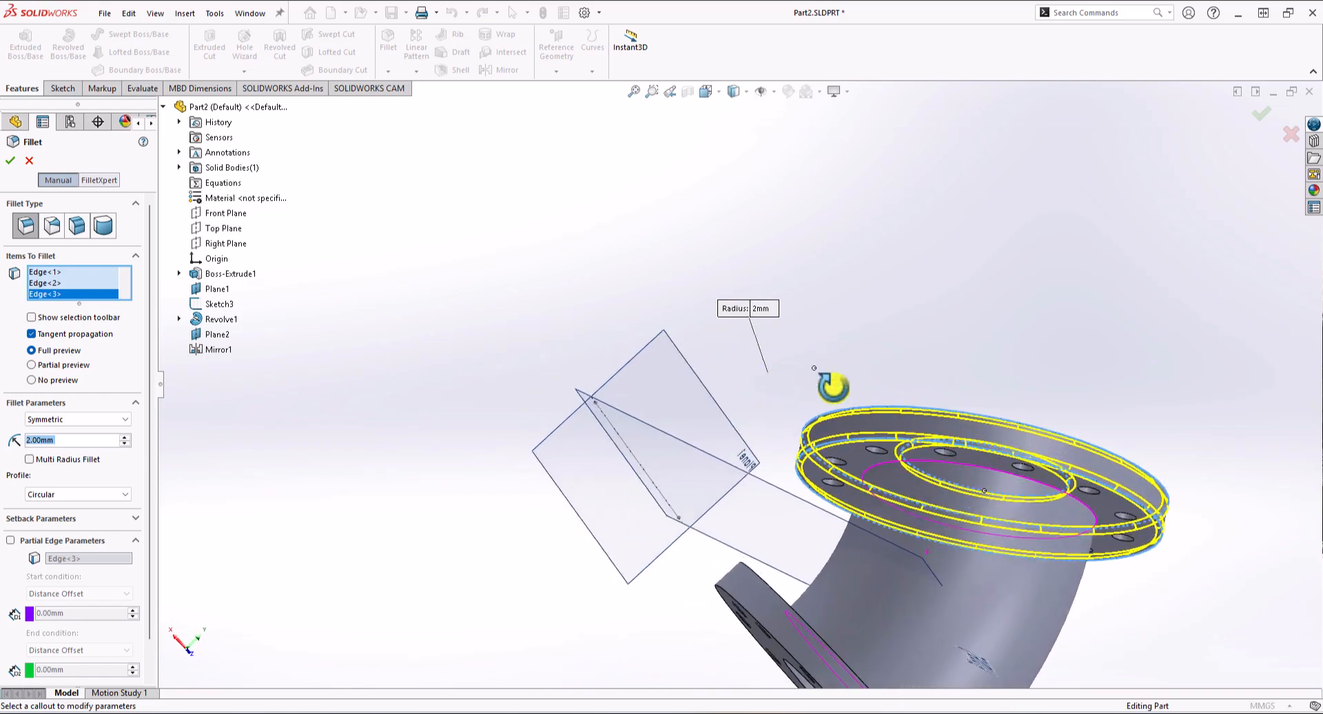
{"action": "scroll", "coordinate": [1034, 531], "scroll_direction": "down", "scroll_amount": 5}
{"action": "left_click", "coordinate": [1046, 449]}
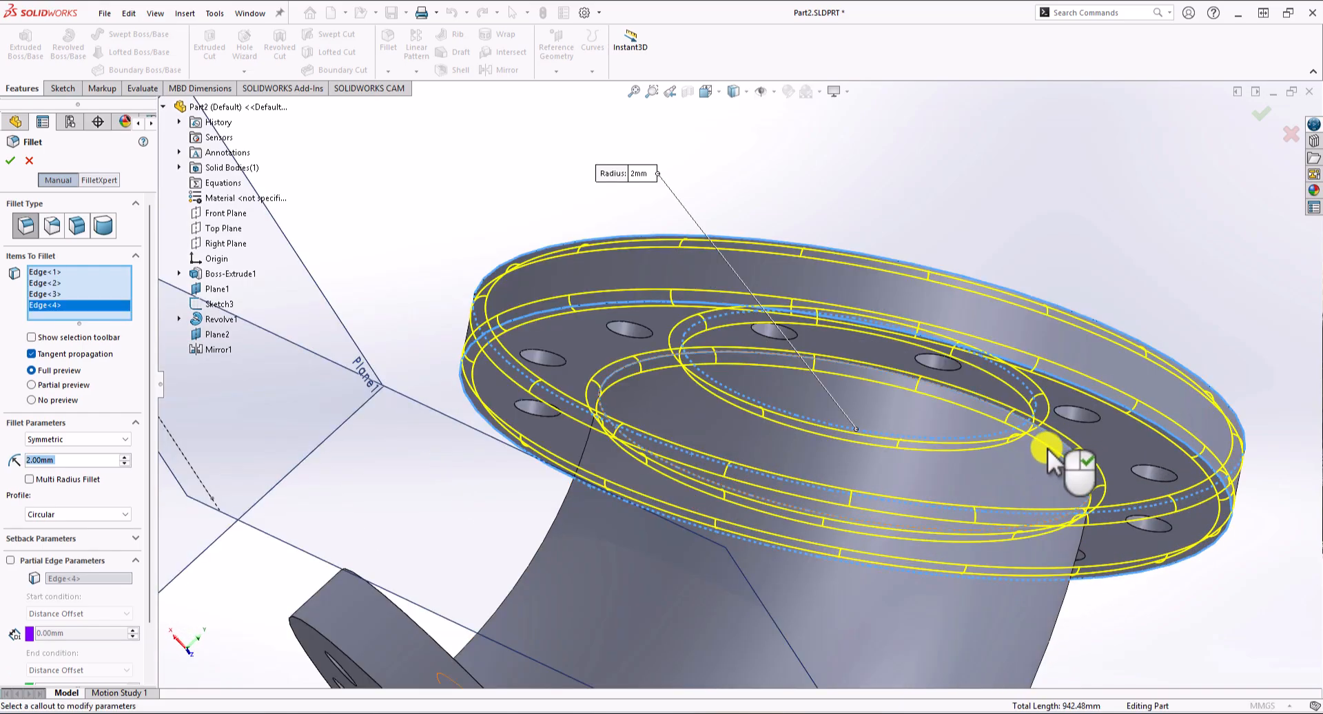
Step: Add the base flange's pipe junction, both outer rim edges and bore edge to the 2 mm fillet and create it
{"action": "scroll", "coordinate": [792, 542], "scroll_direction": "up", "scroll_amount": 5}
{"action": "middle_click_drag", "start_coordinate": [792, 543], "coordinate": [698, 527]}
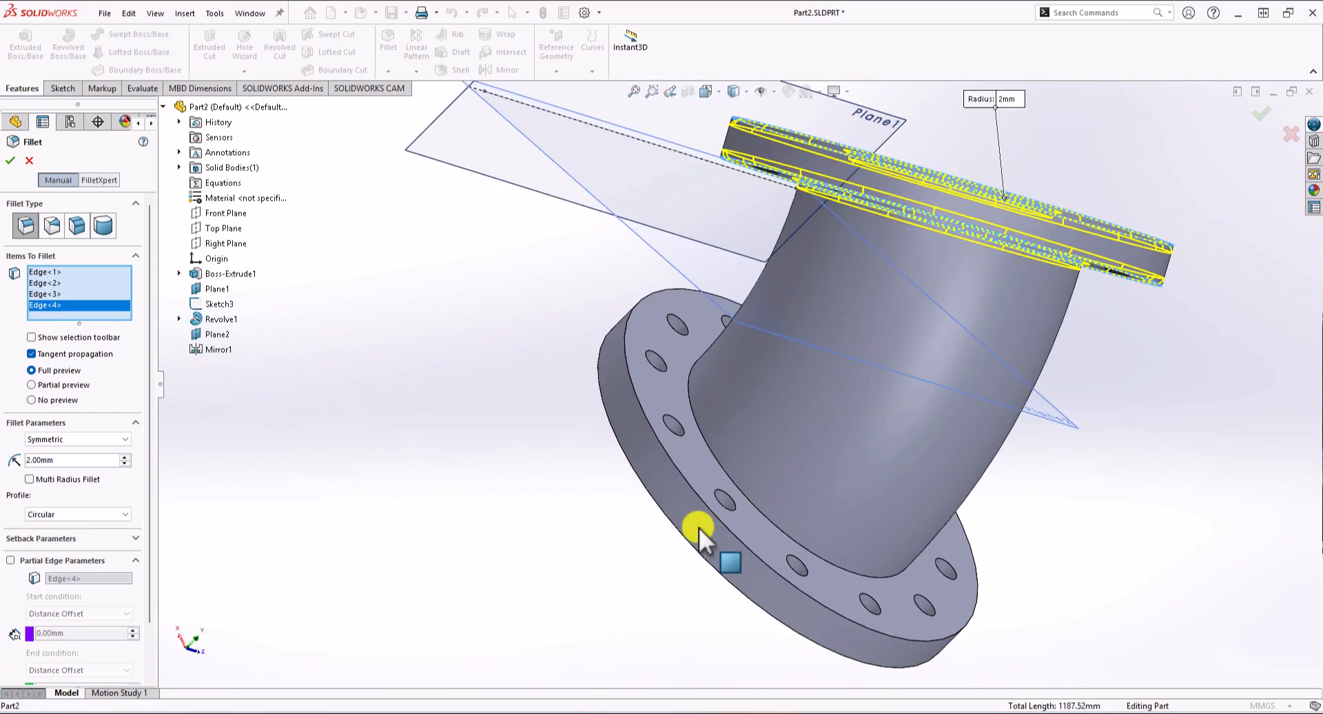
{"action": "left_click", "coordinate": [762, 522]}
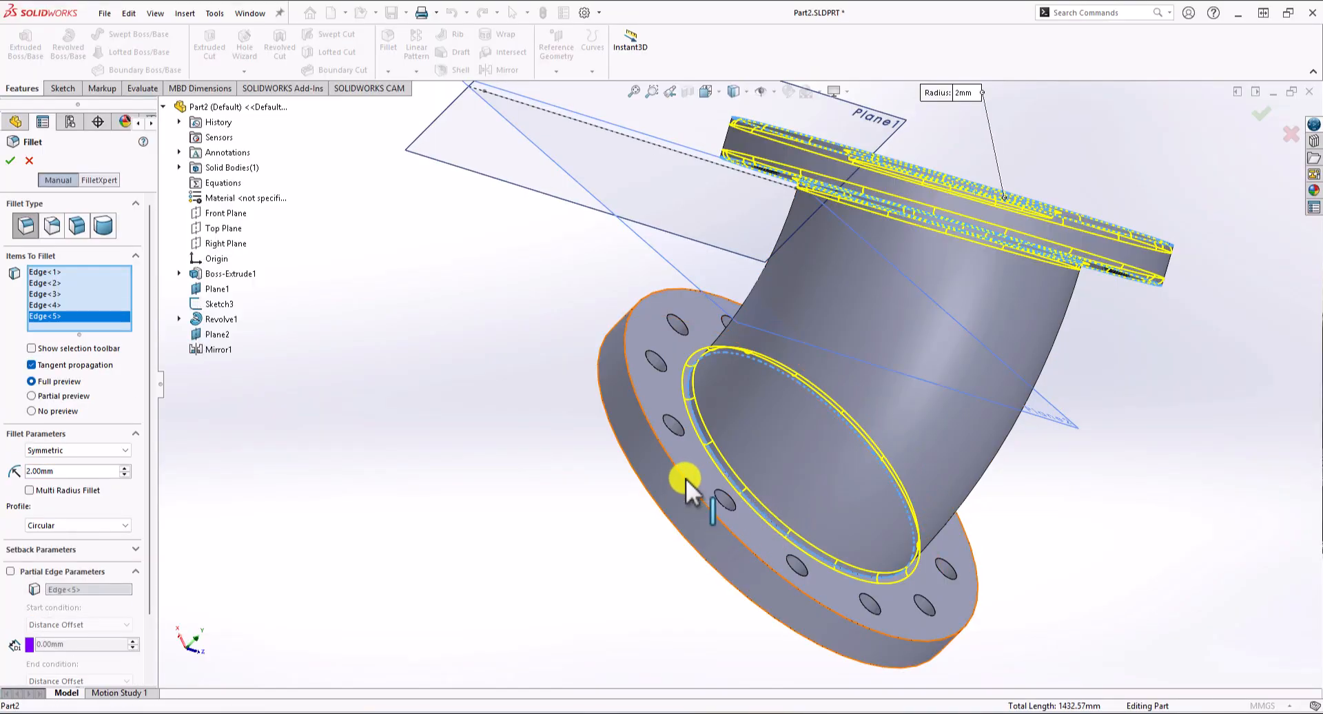
{"action": "left_click", "coordinate": [687, 482]}
{"action": "mouse_move", "coordinate": [630, 555]}
{"action": "middle_mouse_down"}
{"action": "mouse_move", "coordinate": [689, 496]}
{"action": "mouse_move", "coordinate": [668, 527]}
{"action": "mouse_move", "coordinate": [634, 537]}
{"action": "middle_mouse_up"}
{"action": "left_click", "coordinate": [668, 527]}
{"action": "scroll", "coordinate": [641, 527], "scroll_direction": "down", "scroll_amount": 4}
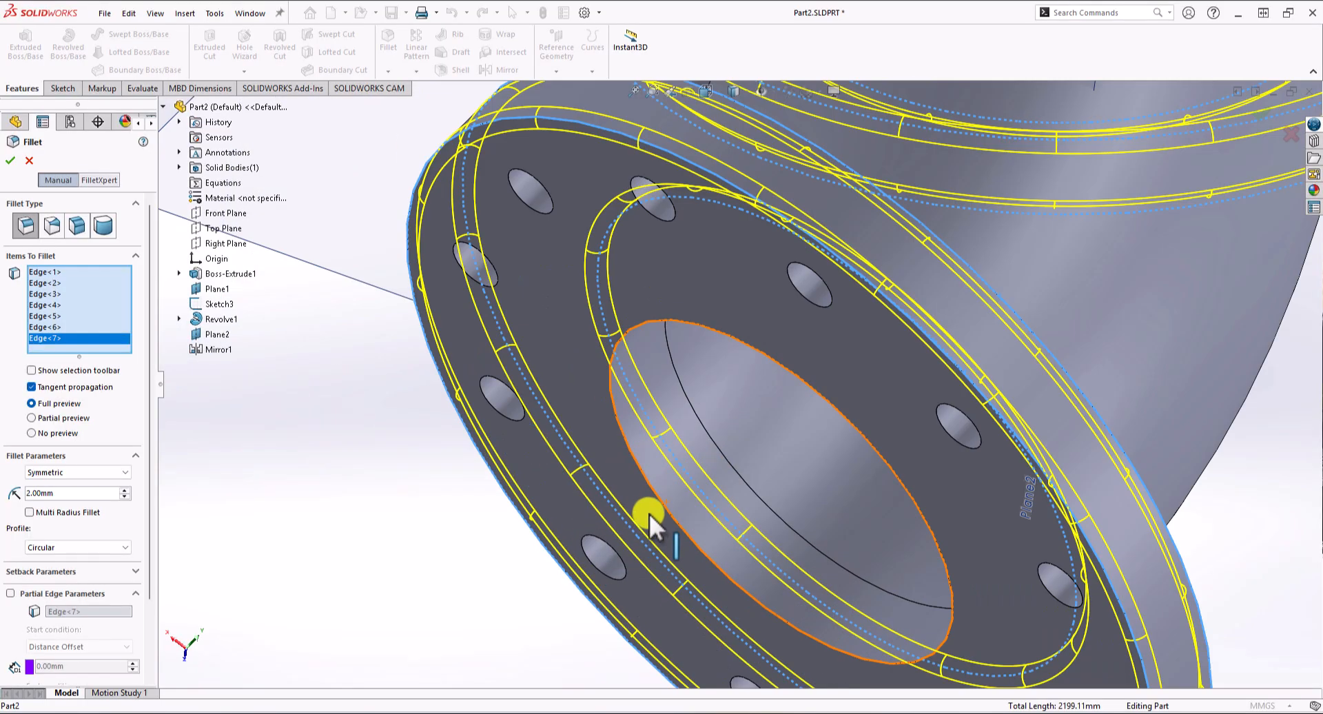
{"action": "left_click", "coordinate": [659, 502]}
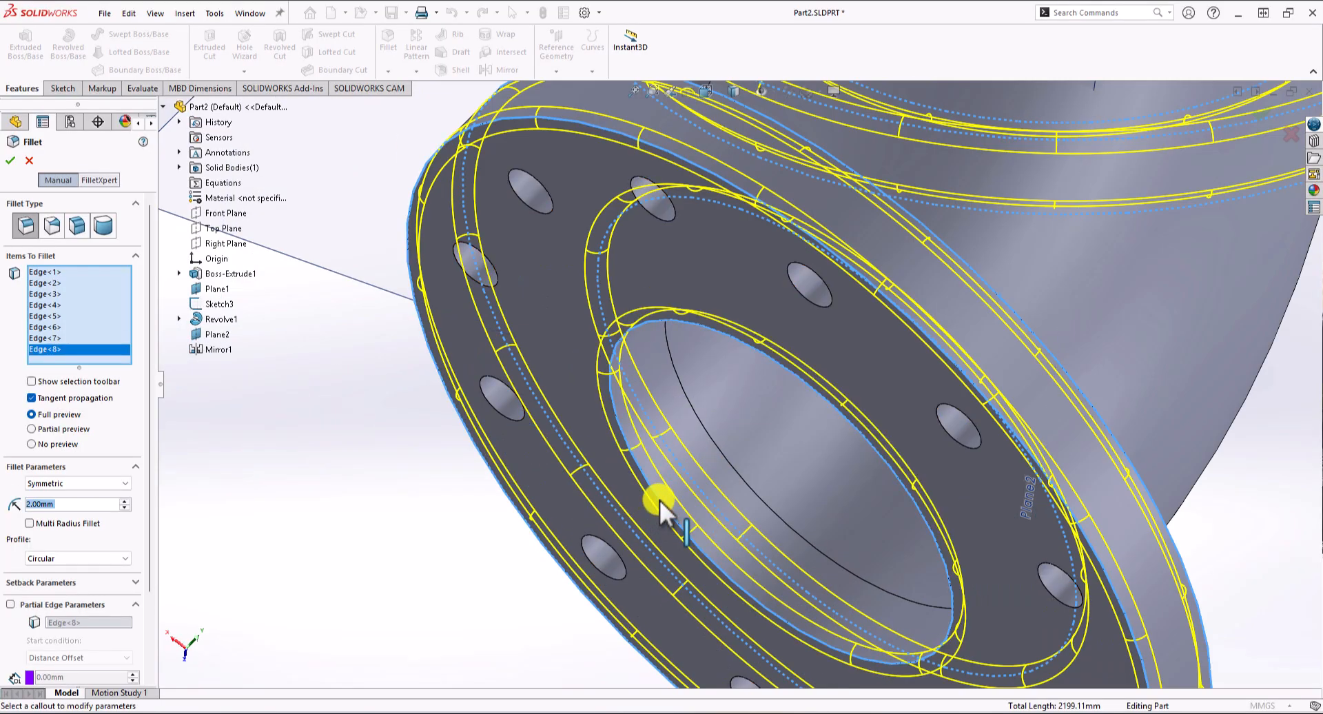
{"action": "scroll", "coordinate": [659, 498], "scroll_direction": "up", "scroll_amount": 5}
{"action": "middle_click_drag", "start_coordinate": [680, 522], "coordinate": [555, 499]}
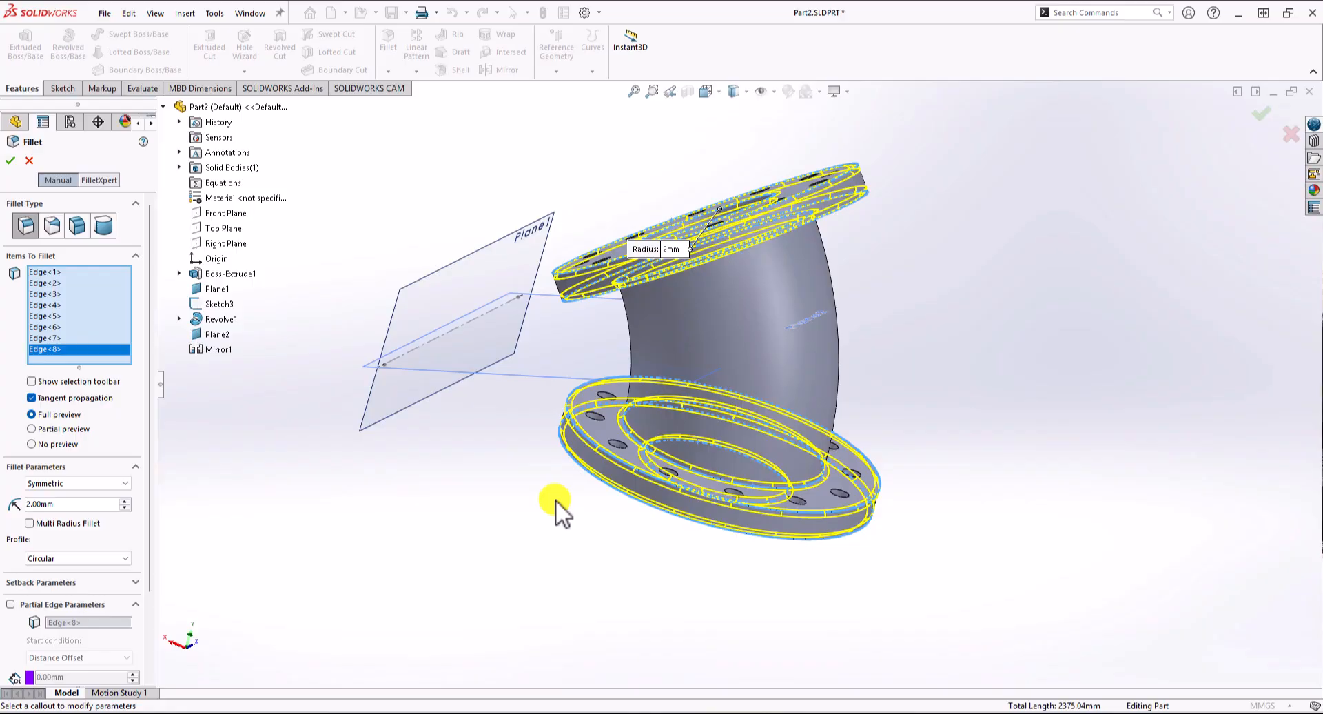
{"action": "left_click", "coordinate": [12, 160]}
Step: Switch to the practice problem PDF to read the part's target volume, and return to the SOLIDWORKS model
{"action": "middle_click_drag", "start_coordinate": [550, 570], "coordinate": [667, 539]}
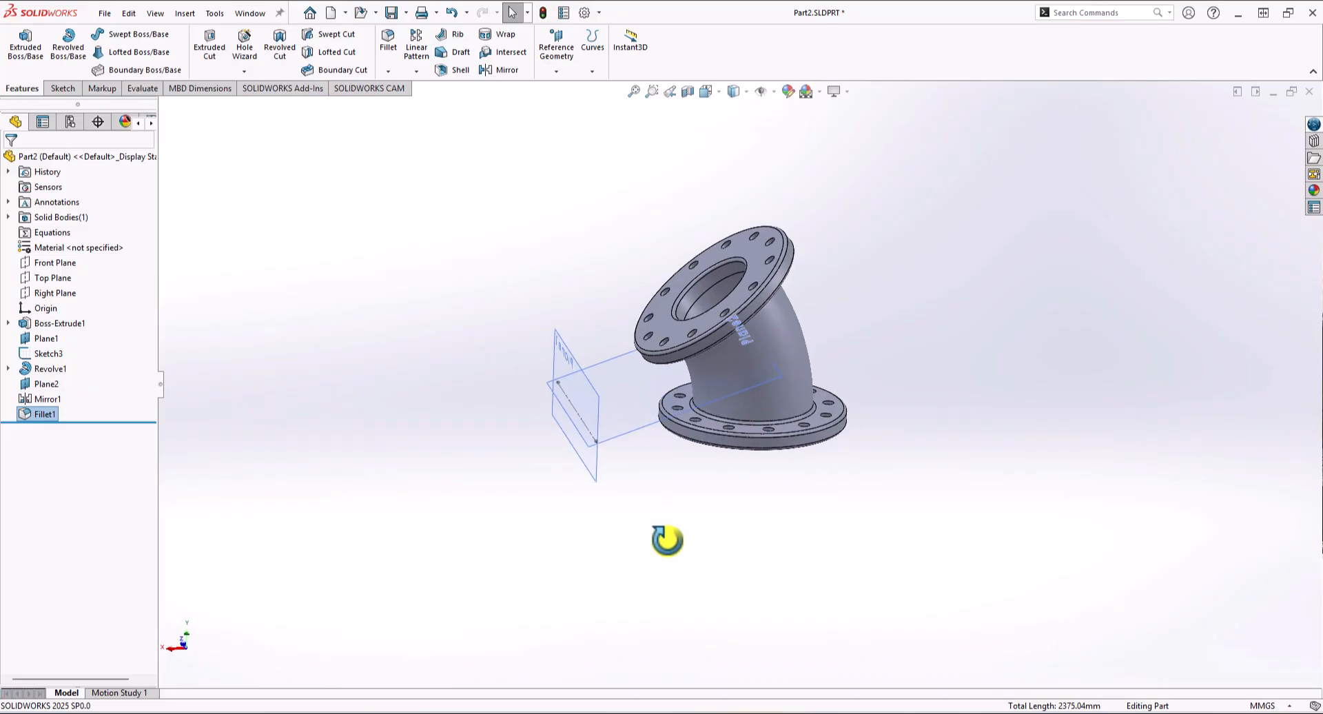
{"action": "scroll", "coordinate": [670, 452], "scroll_direction": "down", "scroll_amount": 3}
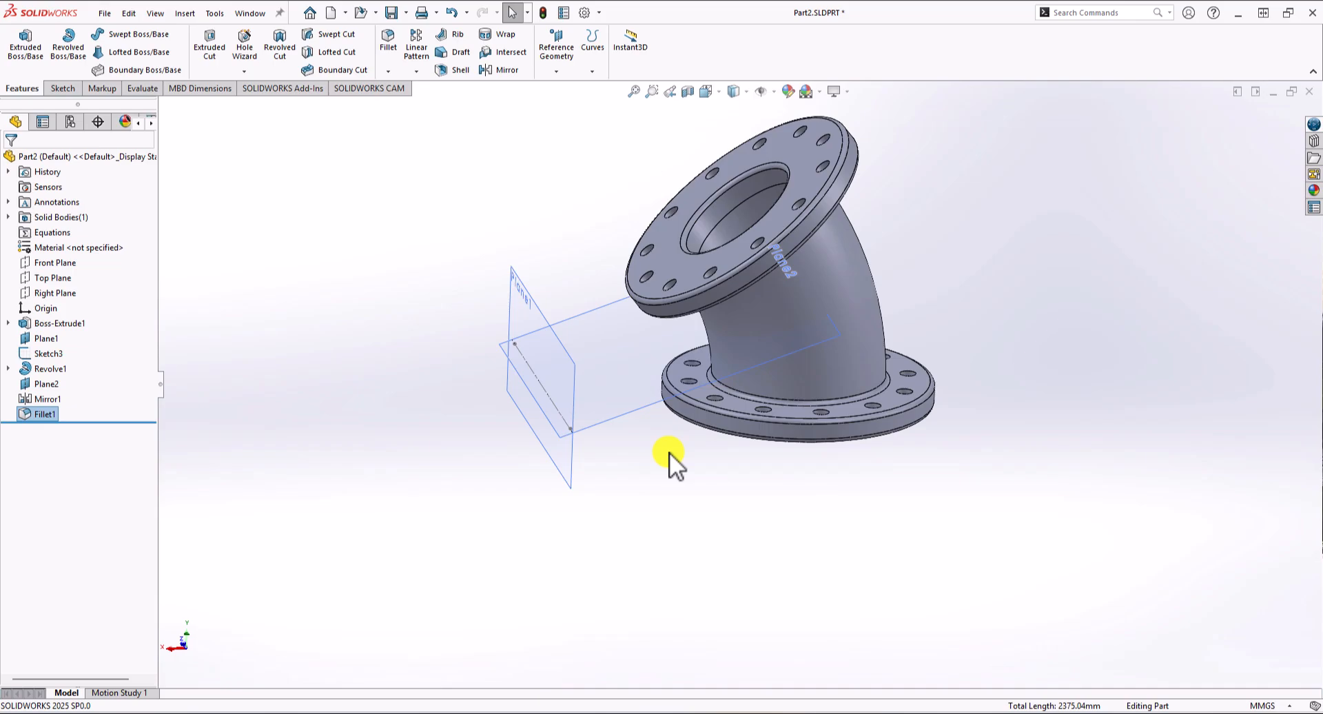
{"action": "key", "text": "alt+Tab"}
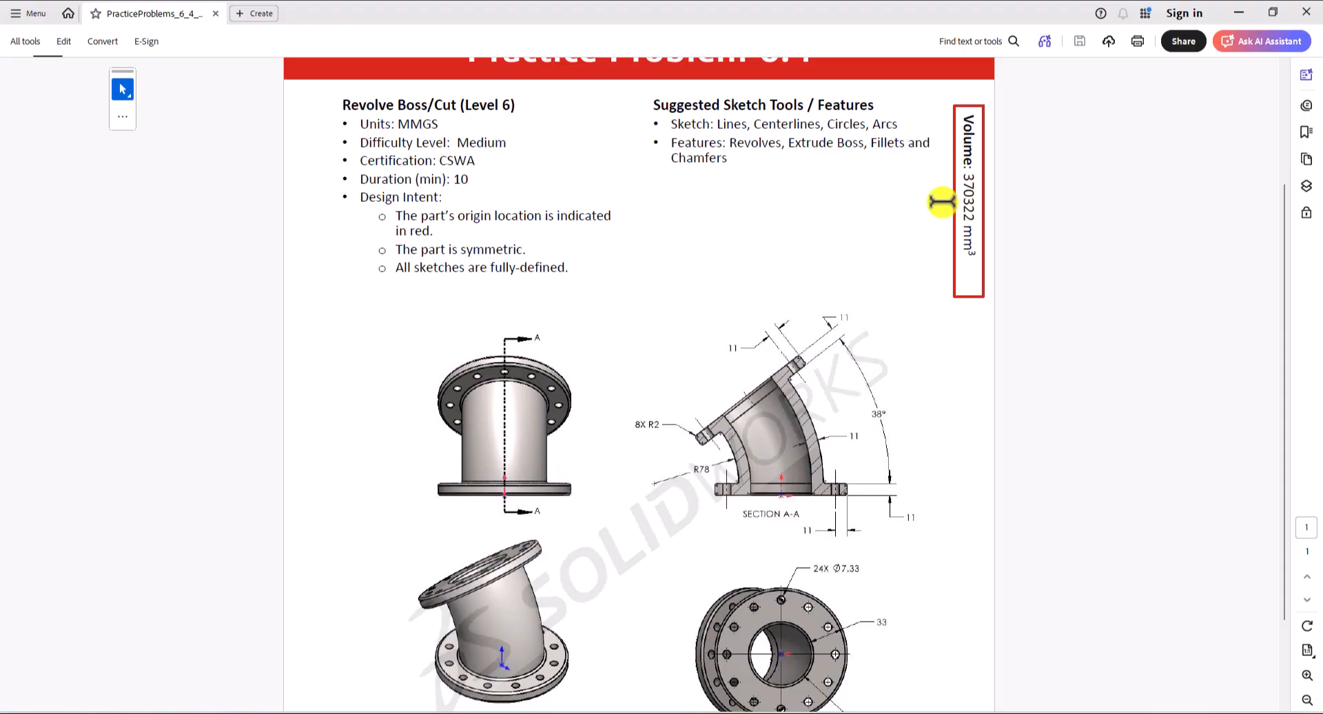
{"action": "key", "text": "alt+Tab"}
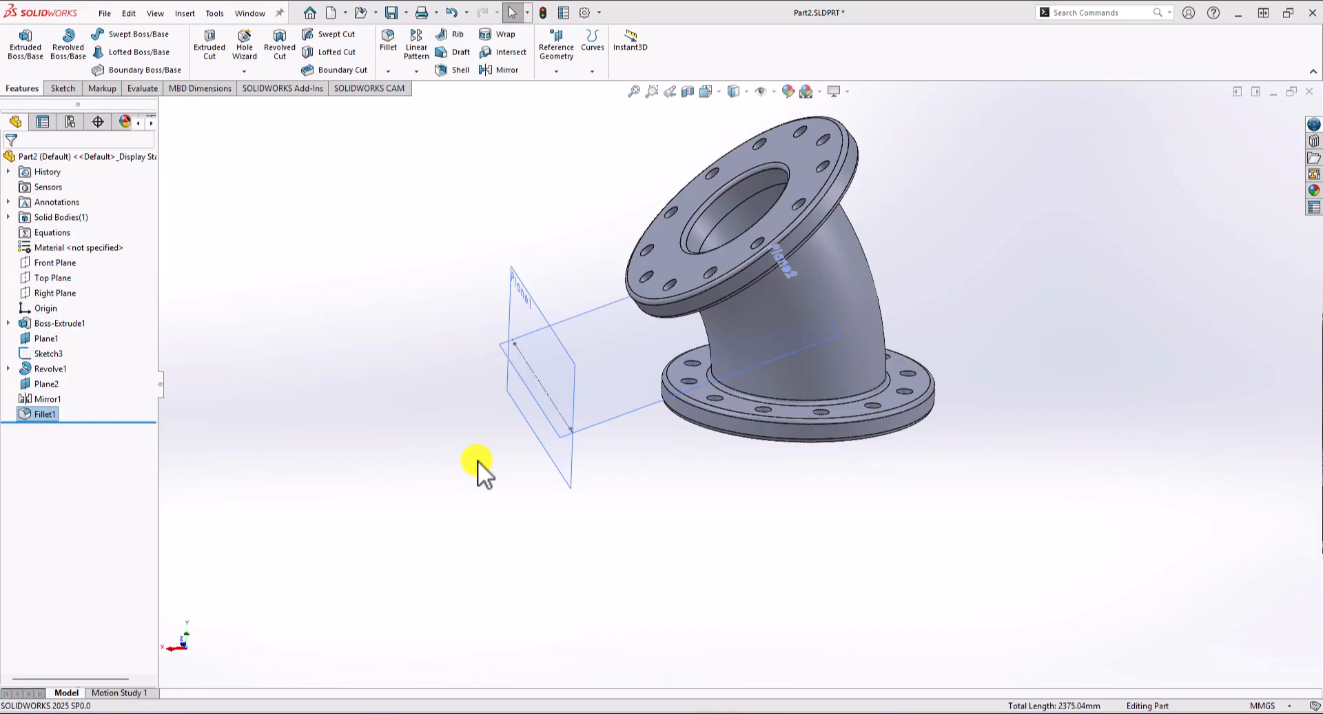
Step: Evaluate the part's mass properties to read its volume
{"action": "left_click", "coordinate": [141, 88]}
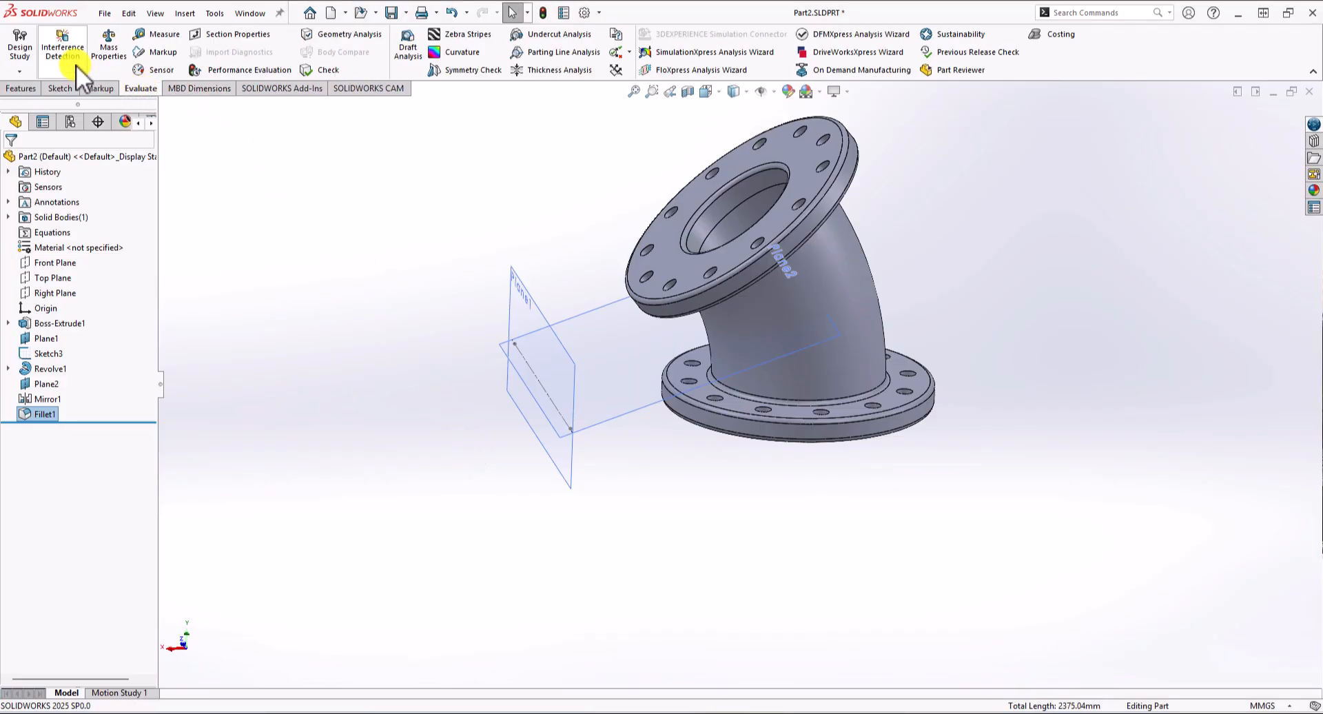
{"action": "left_click", "coordinate": [105, 44]}
{"action": "left_click_drag", "start_coordinate": [1202, 157], "coordinate": [593, 99]}
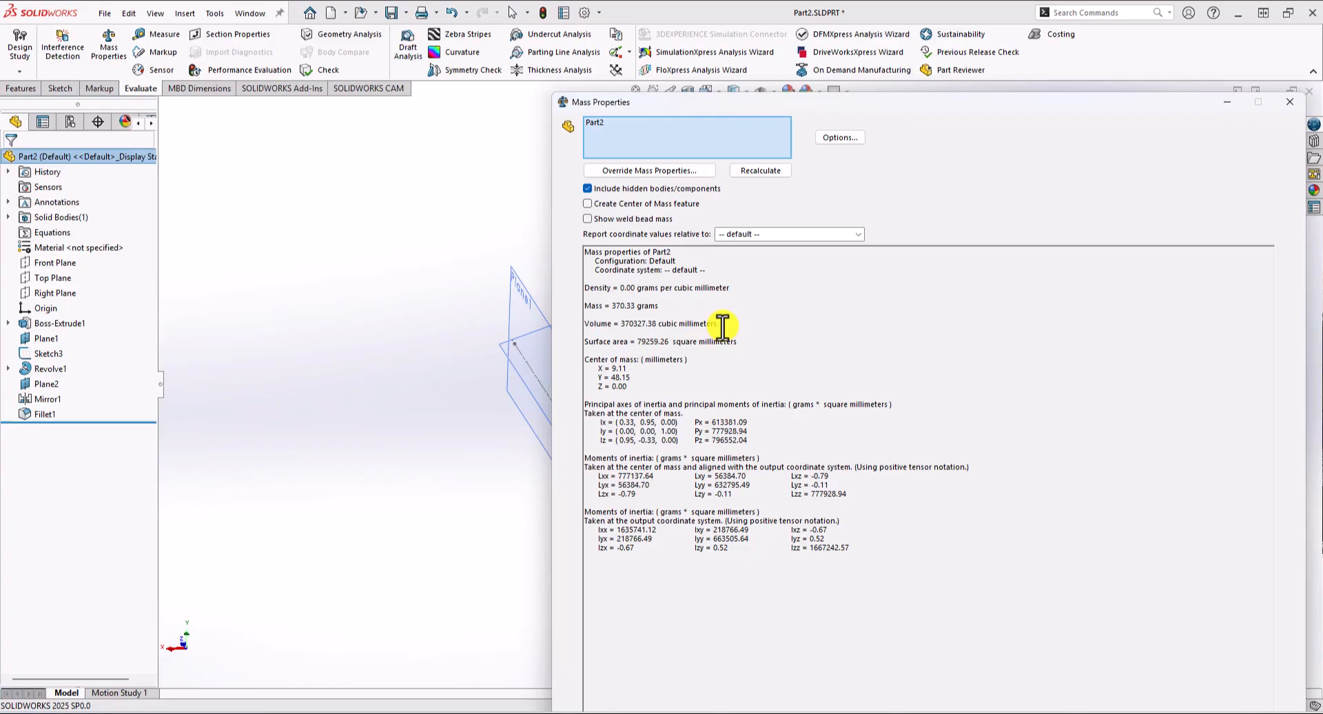
Step: Switch to Calculator, divide the volume difference 5.38 by 370322, multiply by 100 for the percentage error, and close Calculator
{"action": "key", "text": "alt+Tab"}
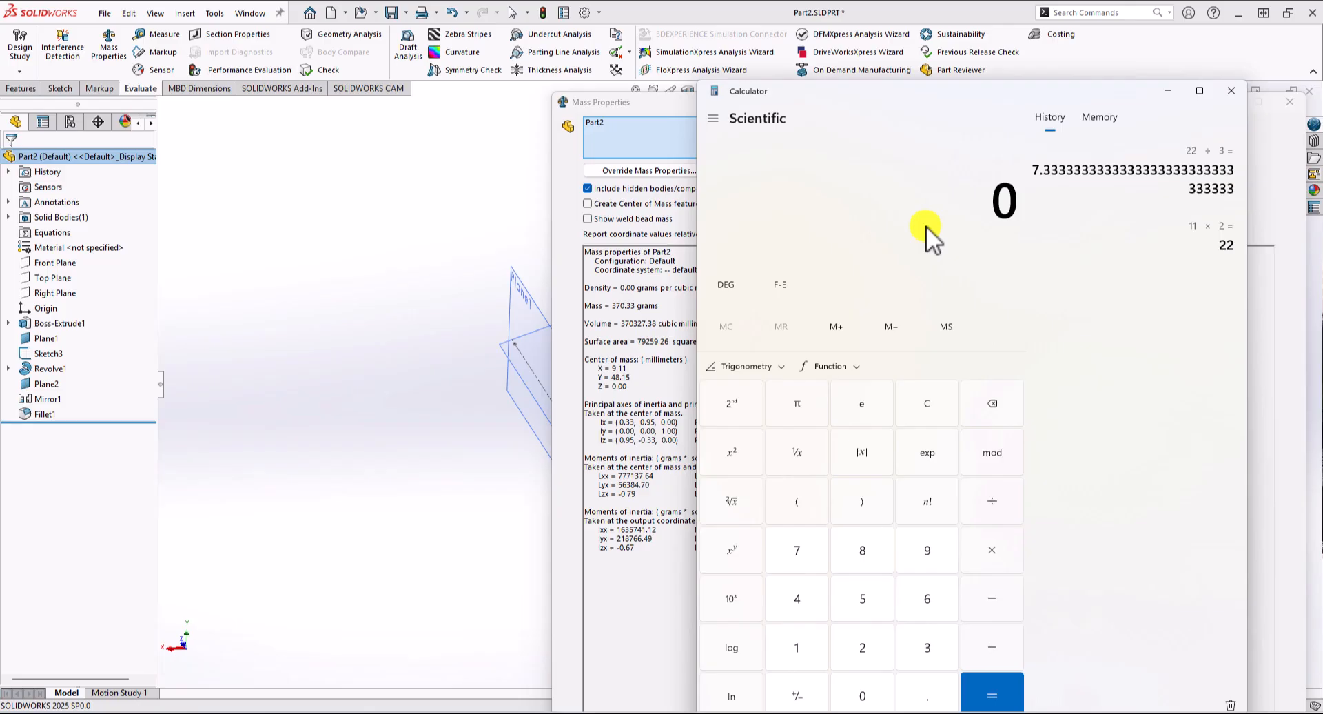
{"action": "type", "text": "5.38"}
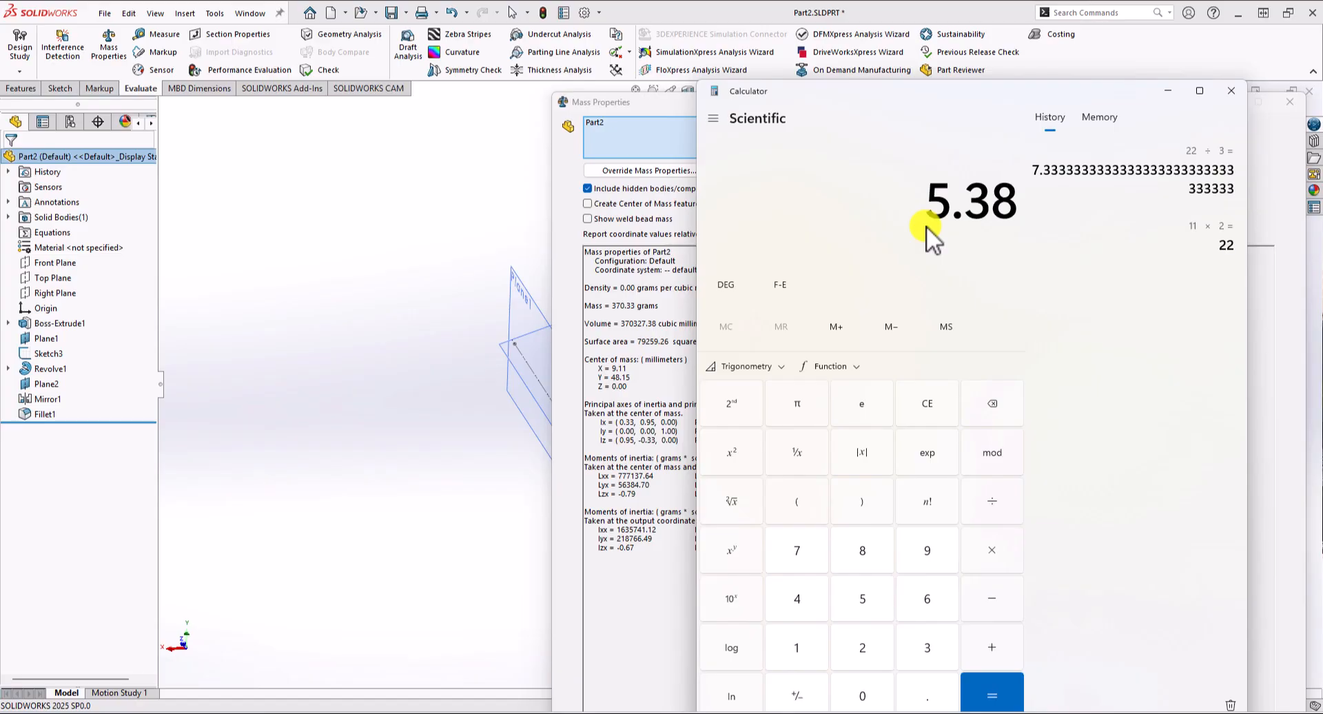
{"action": "key", "text": "slash"}
{"action": "type", "text": "370"}
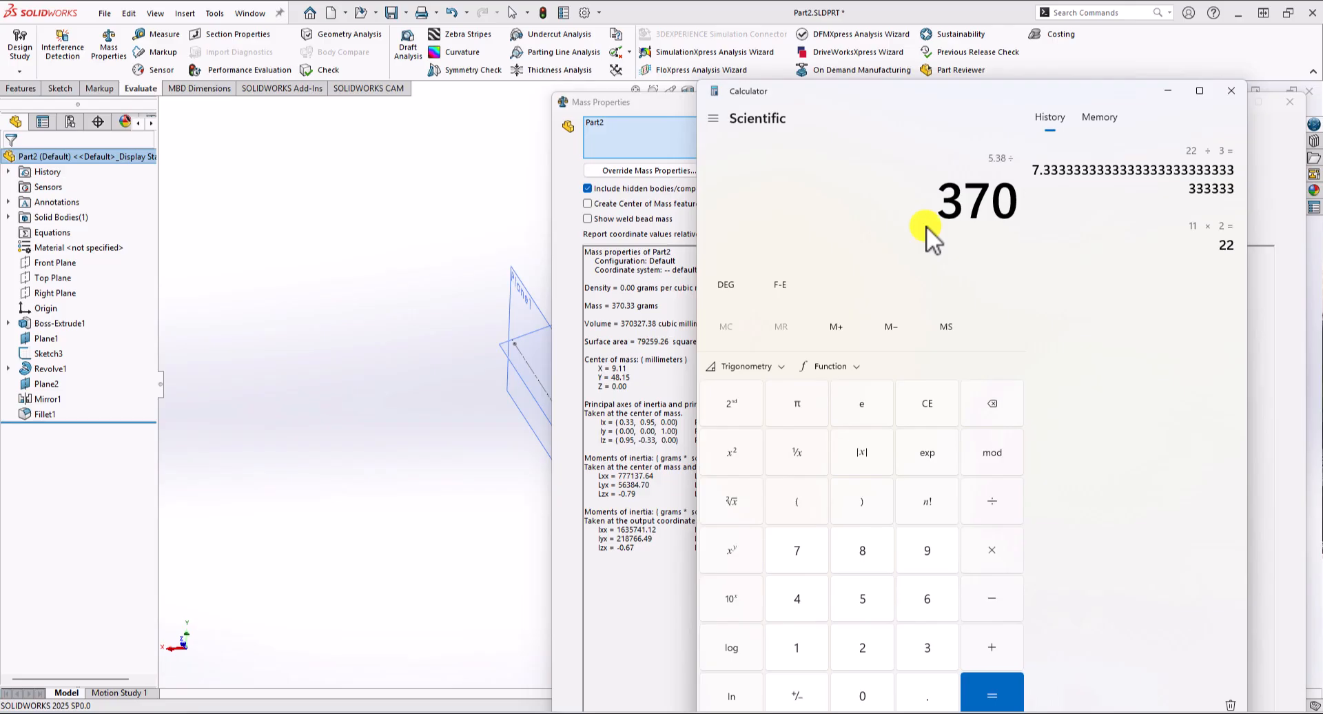
{"action": "type", "text": ",322"}
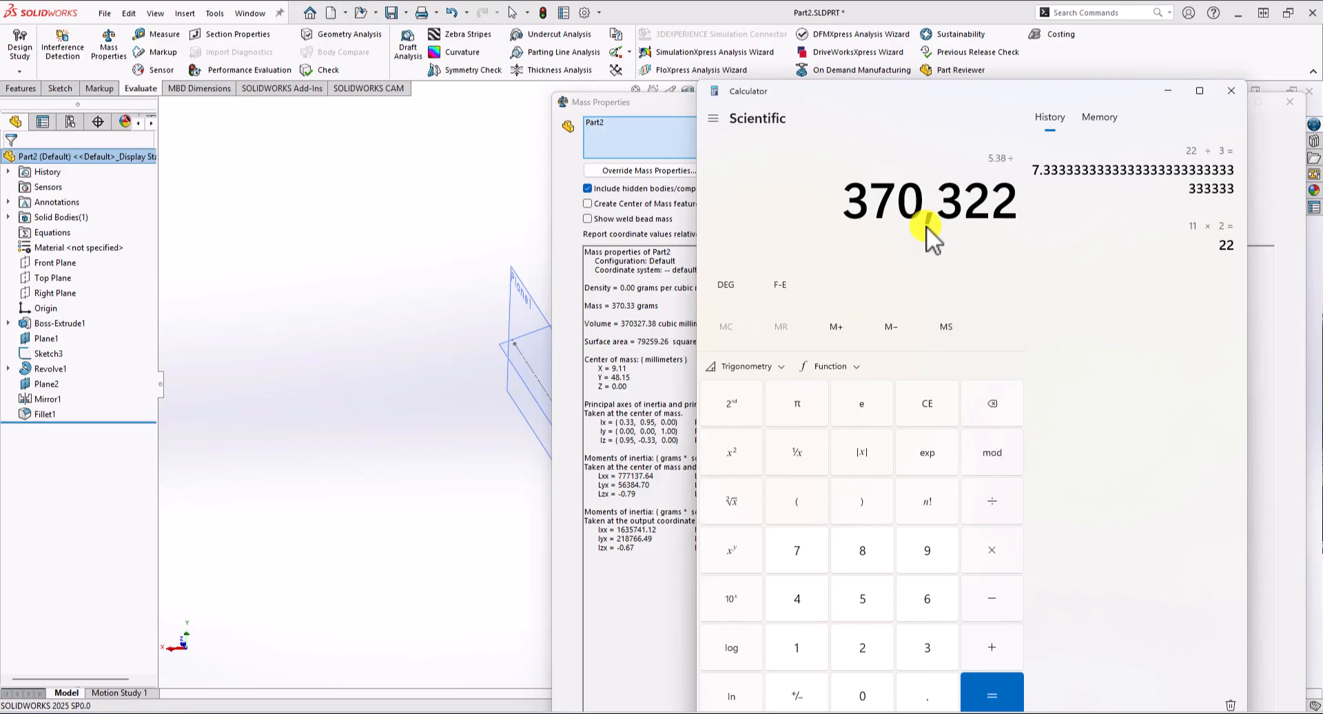
{"action": "key", "text": "Return"}
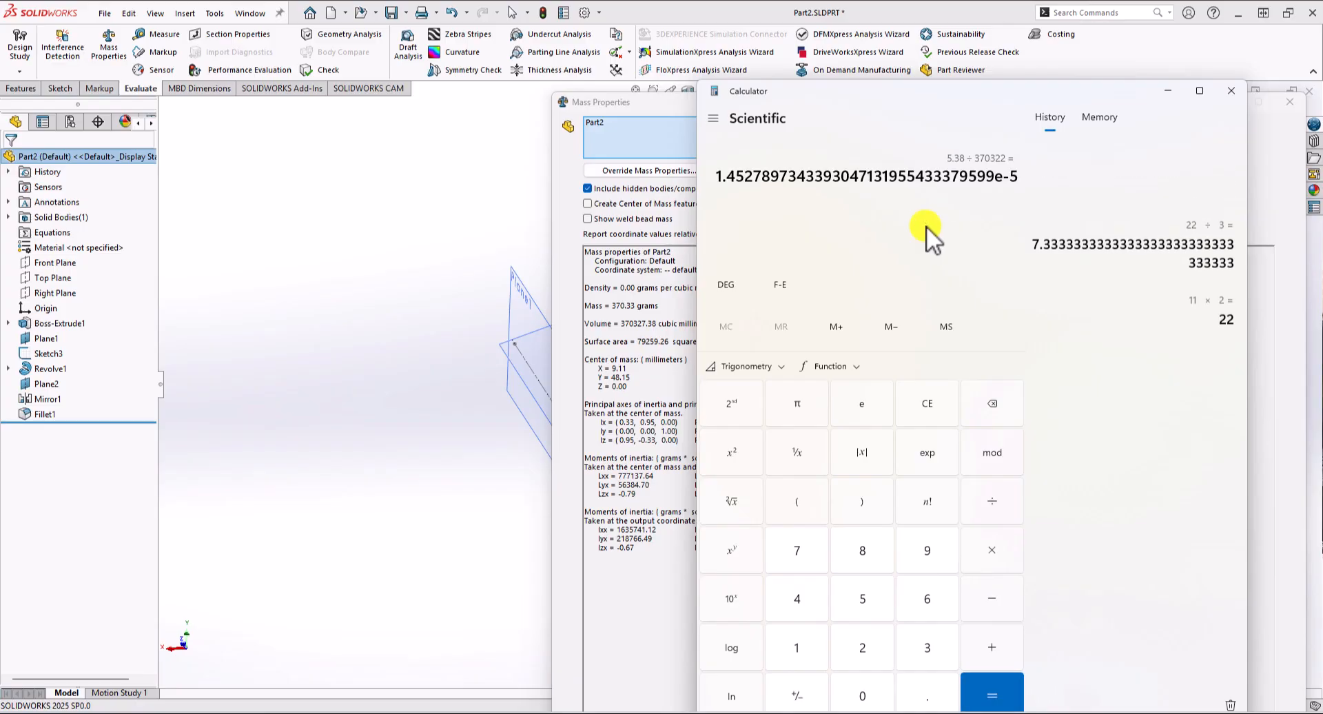
{"action": "key", "text": "asterisk"}
{"action": "type", "text": "100"}
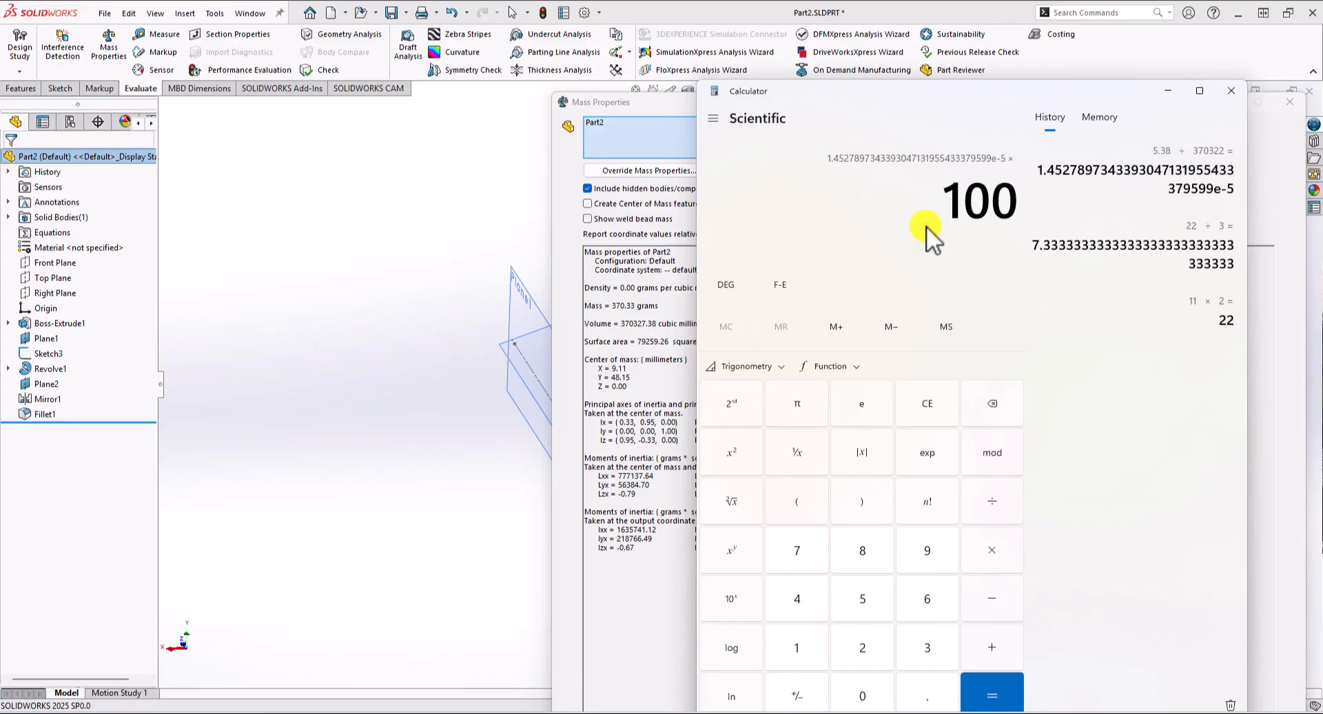
{"action": "key", "text": "Return"}
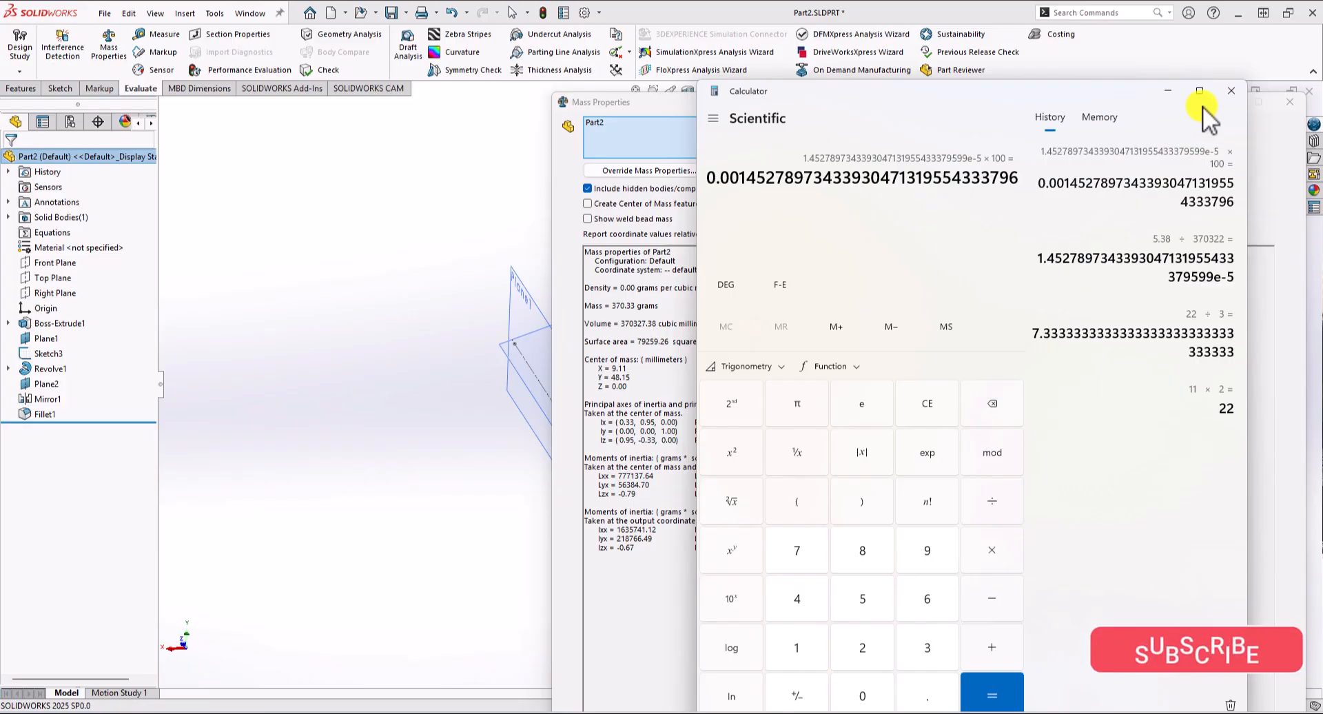
{"action": "left_click", "coordinate": [1230, 92]}
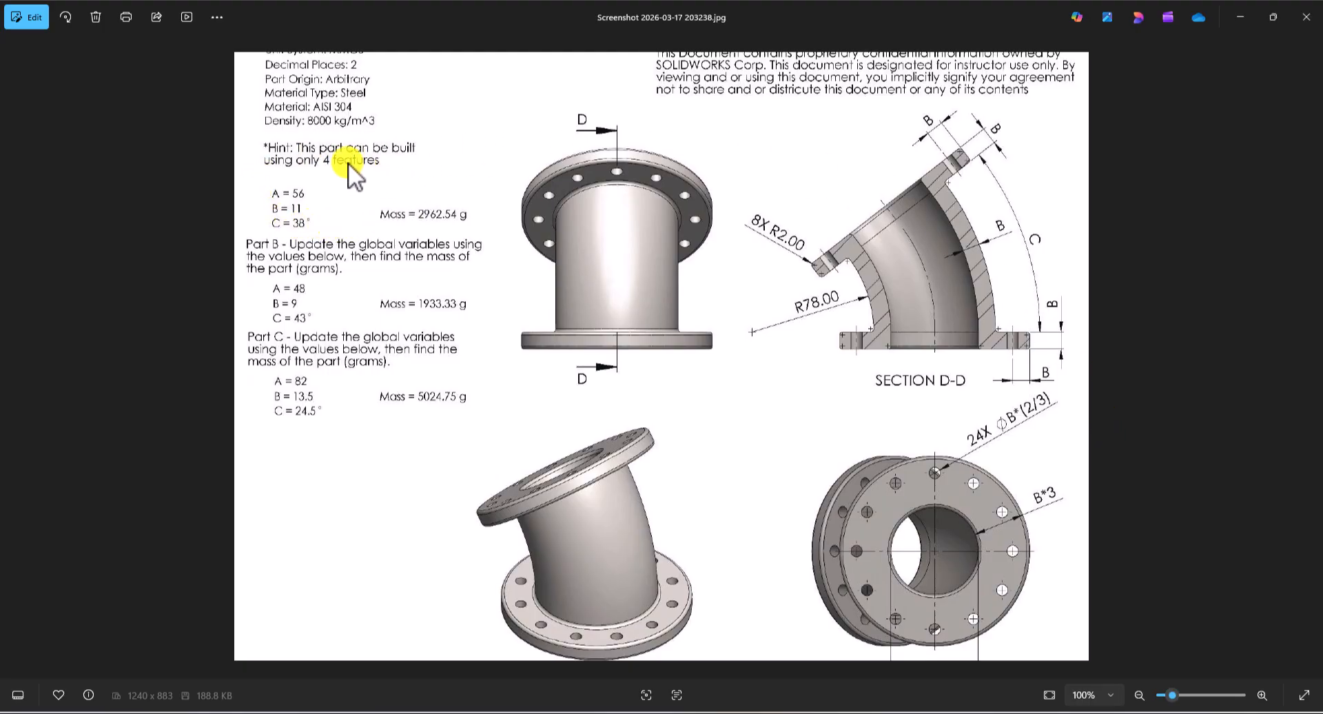
Step: Check the B*(2/3) hole diameter formula in the drawing screenshot and compute 11 × 2 ÷ 3 in Calculator
{"action": "mouse_move", "coordinate": [249, 181]}
{"action": "left_mouse_down"}
{"action": "mouse_move", "coordinate": [250, 207]}
{"action": "mouse_move", "coordinate": [276, 233]}
{"action": "mouse_move", "coordinate": [317, 233]}
{"action": "mouse_move", "coordinate": [286, 177]}
{"action": "left_mouse_up"}
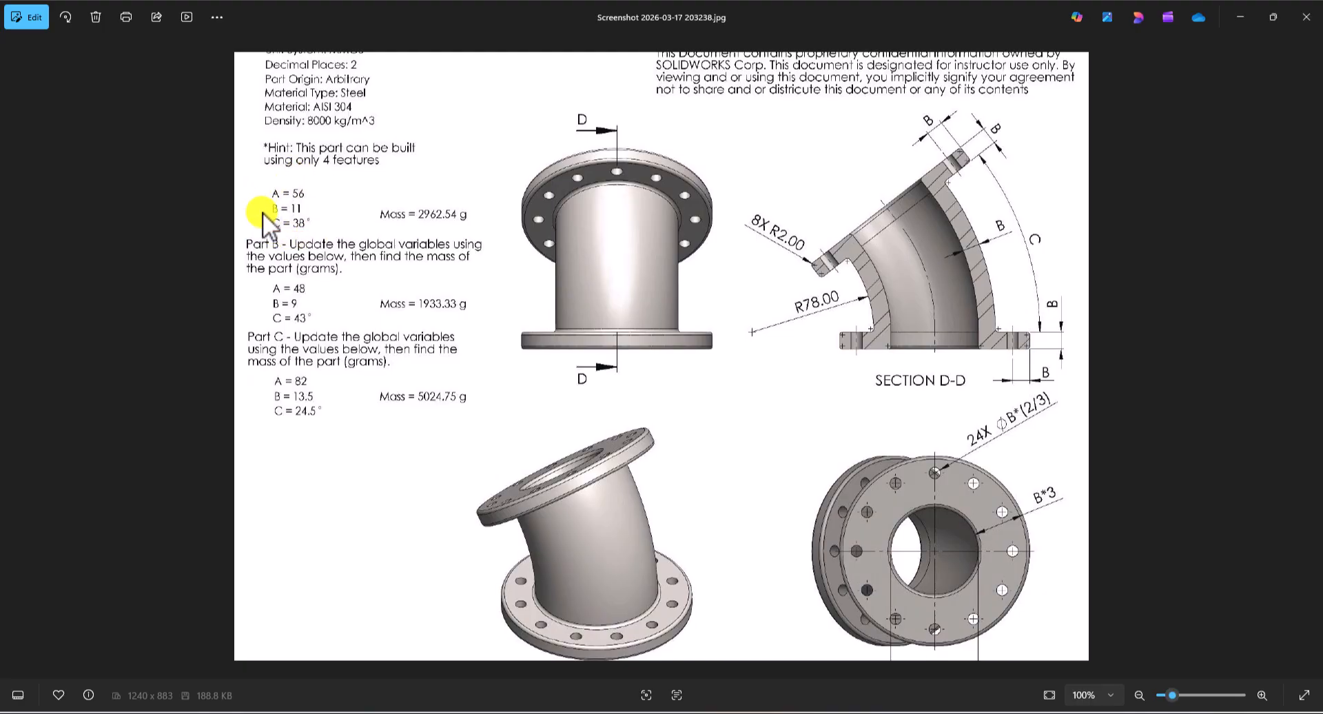
{"action": "left_click_drag", "start_coordinate": [960, 388], "coordinate": [996, 456]}
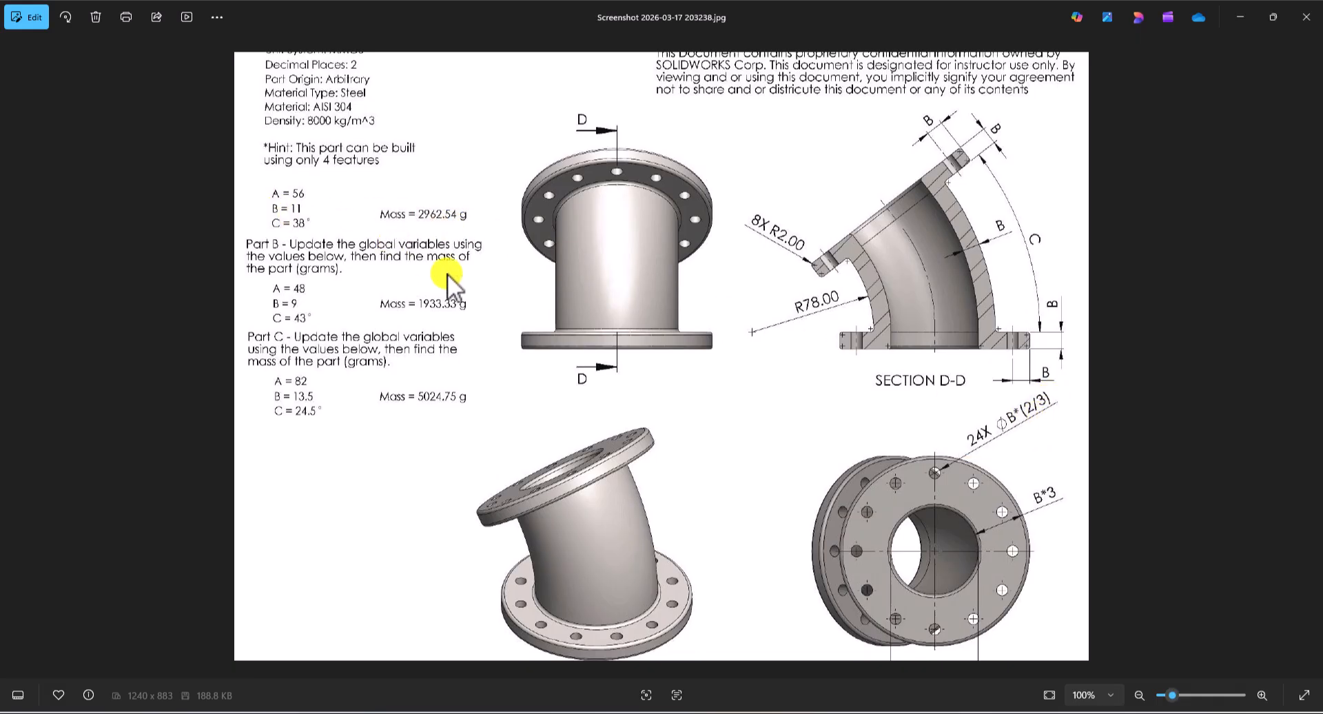
{"action": "type", "text": "1"}
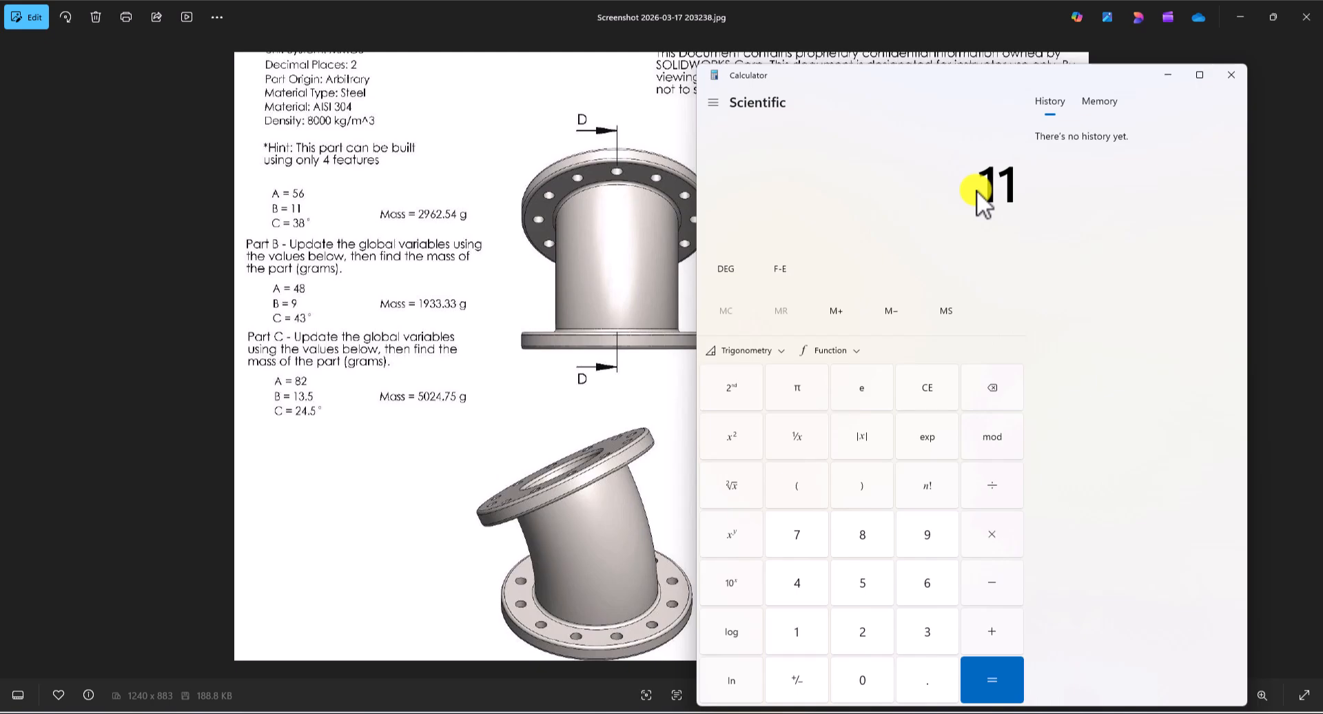
{"action": "type", "text": " × 2"}
{"action": "key", "text": "Return"}
{"action": "type", "text": "/3"}
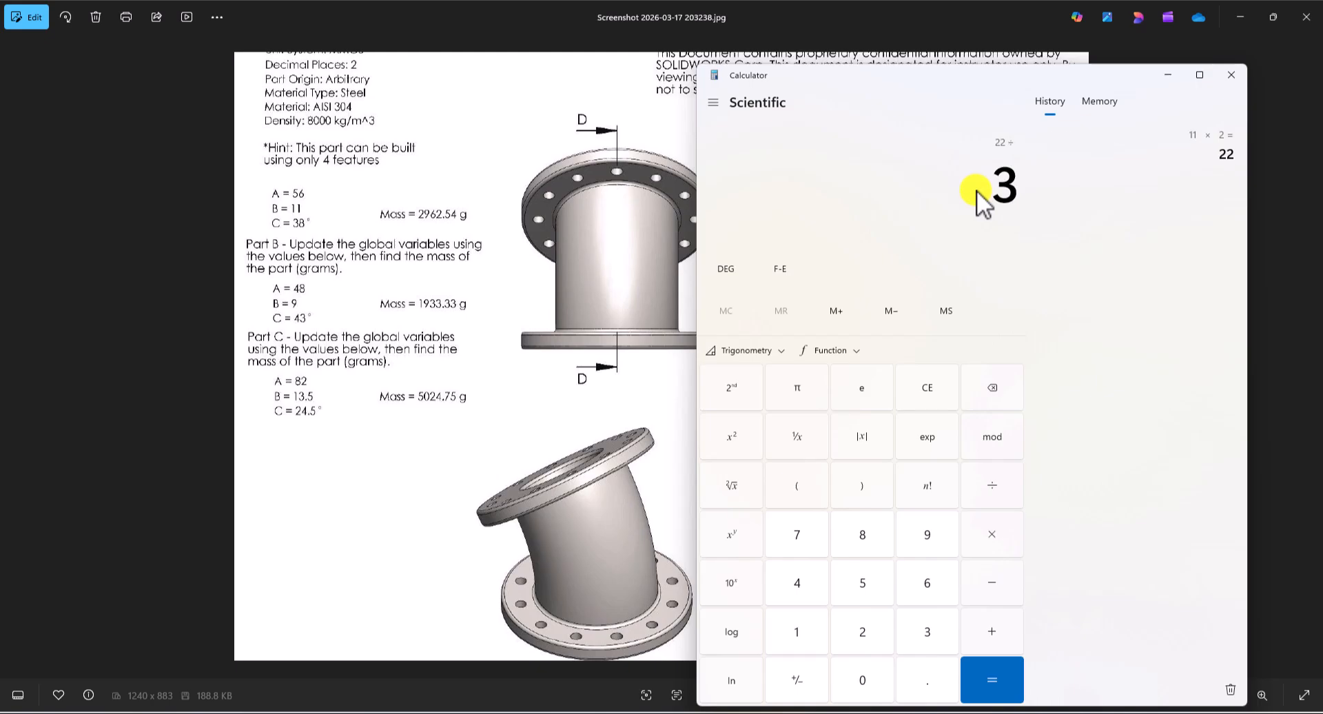
{"action": "key", "text": "Return"}
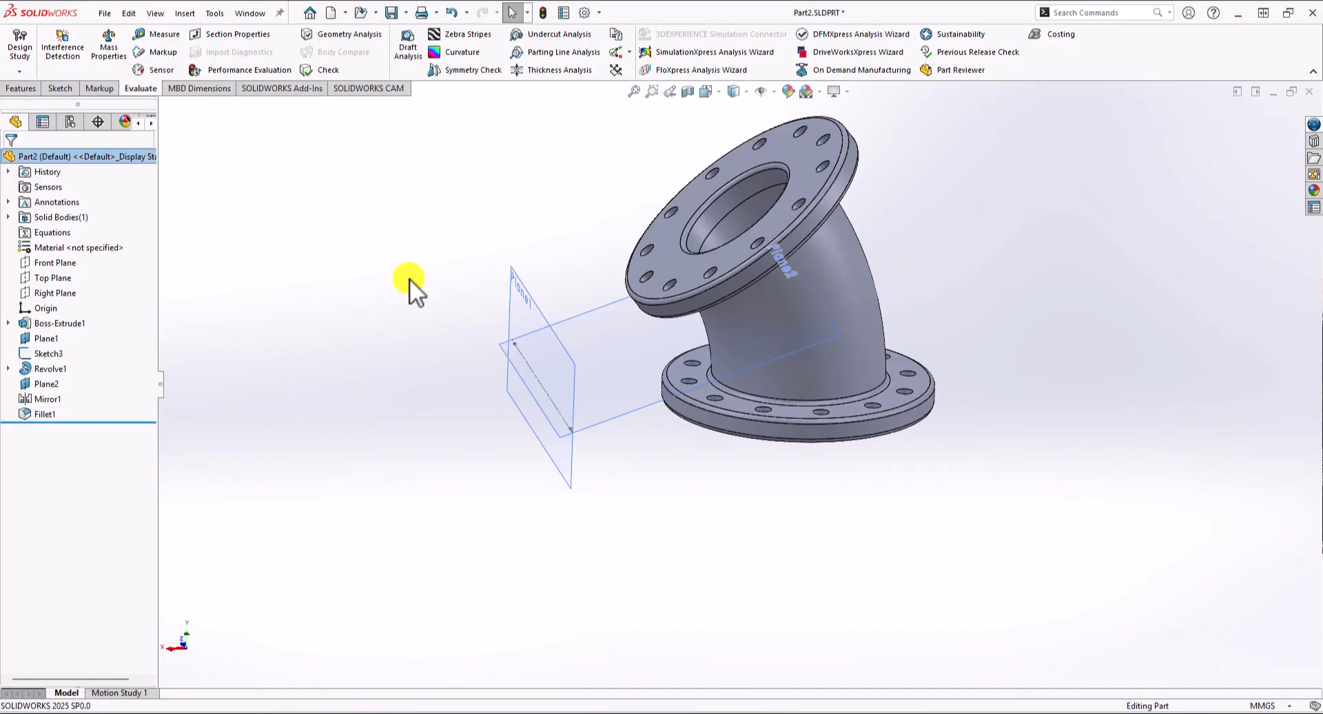
Step: Edit the base flange's sketch and set the bolt hole diameter to 7.333 mm
{"action": "left_click", "coordinate": [50, 324]}
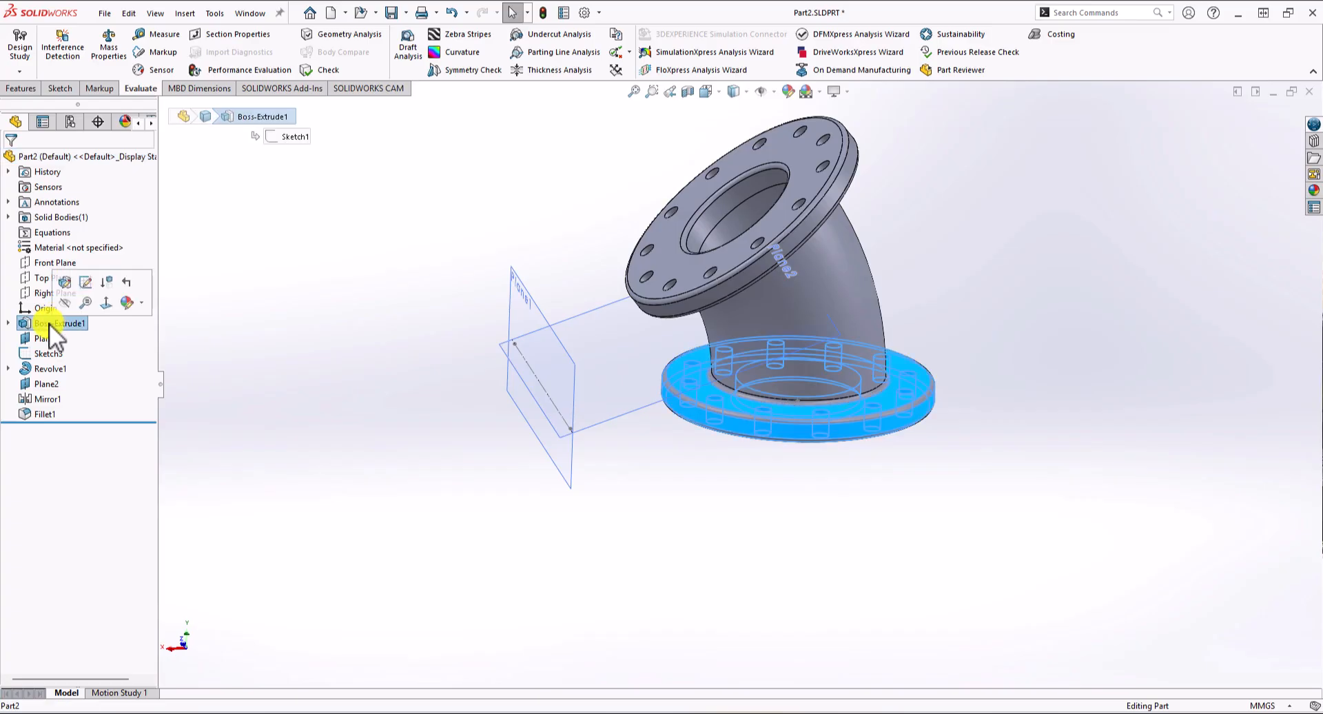
{"action": "left_click", "coordinate": [85, 283]}
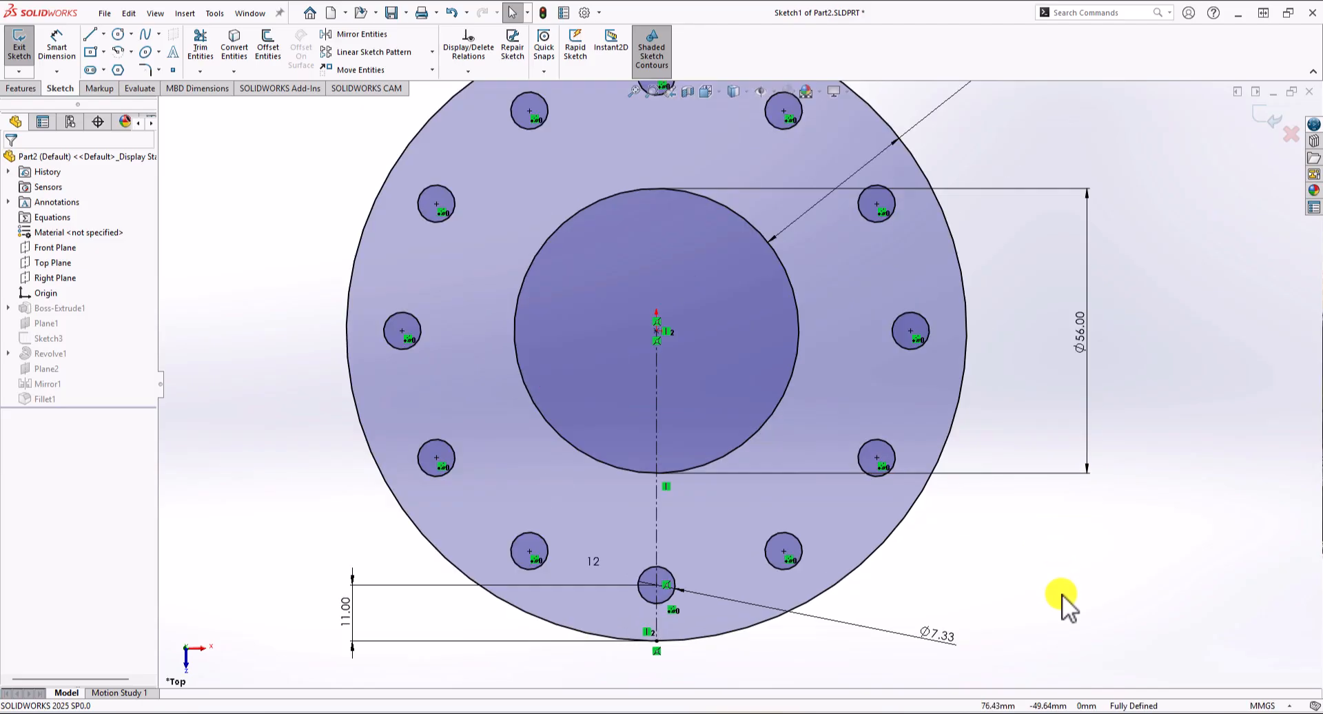
{"action": "double_click", "coordinate": [903, 634]}
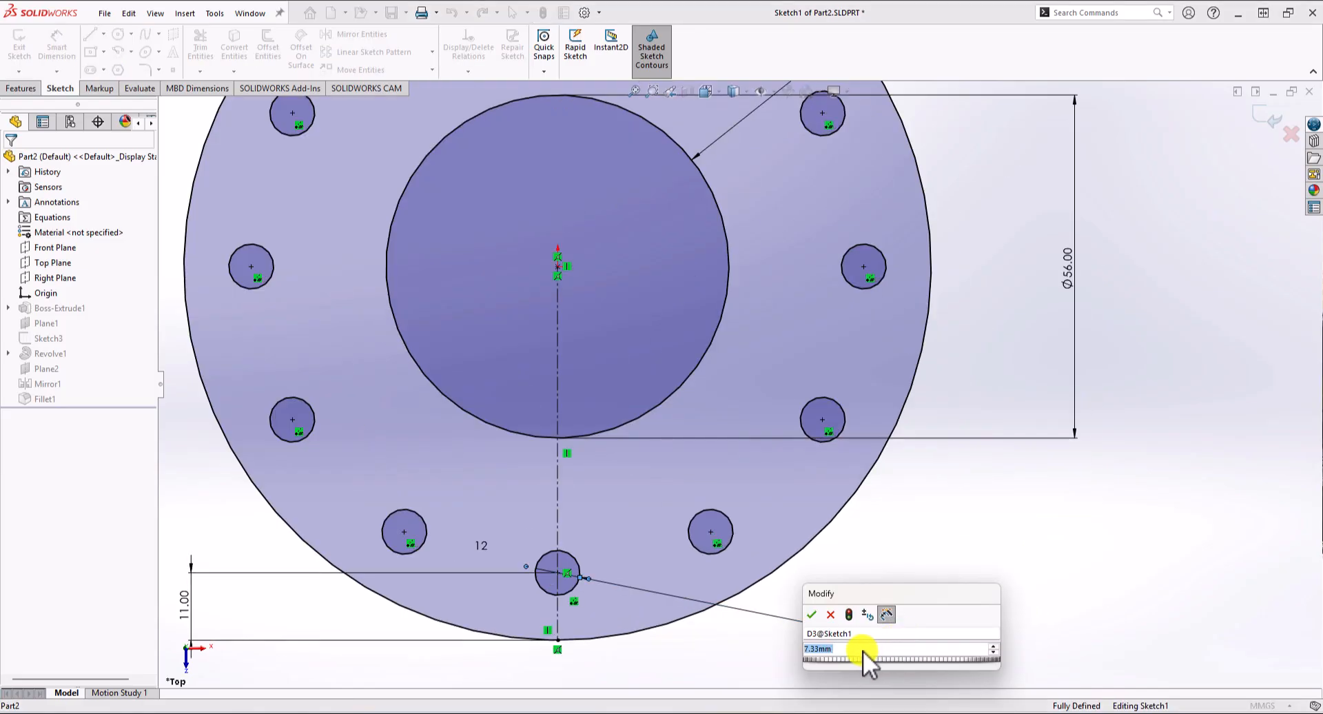
{"action": "type", "text": "8"}
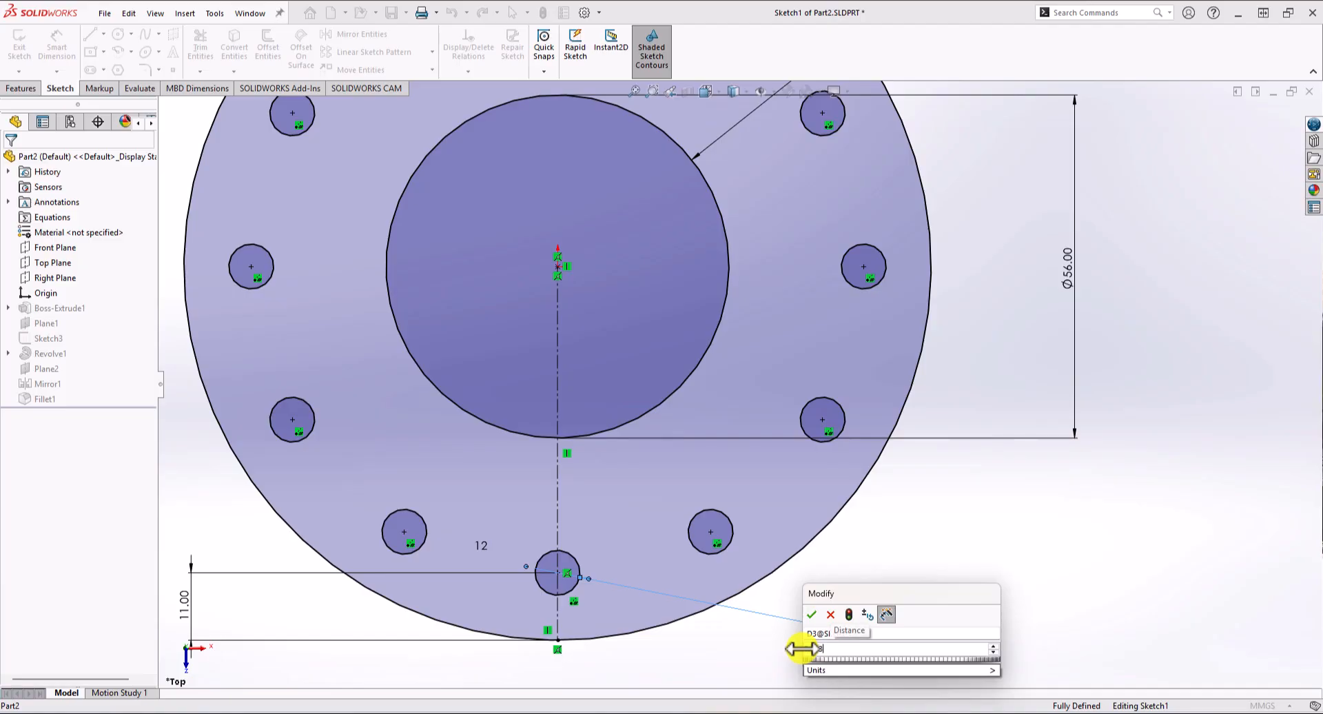
{"action": "left_click", "coordinate": [813, 614]}
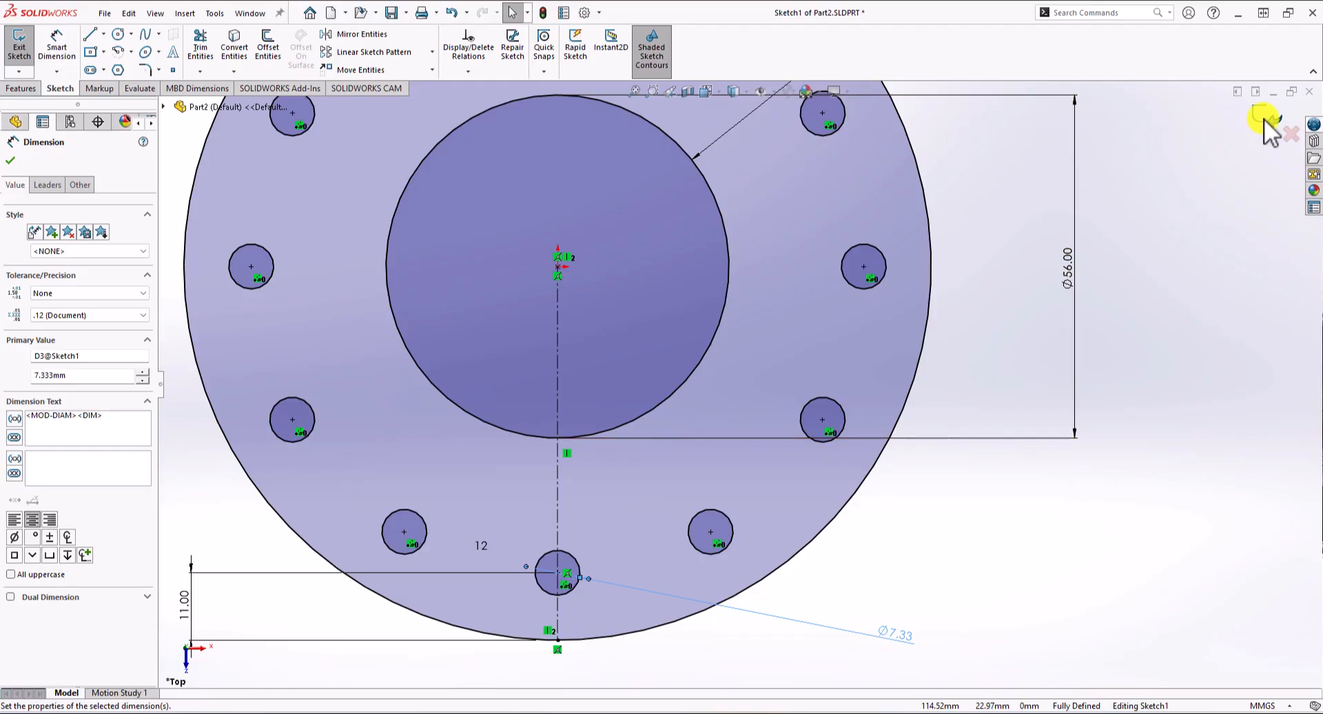
Step: Exit the flange sketch to rebuild the elbow and evaluate the part's mass properties to read its volume
{"action": "left_click", "coordinate": [1262, 121]}
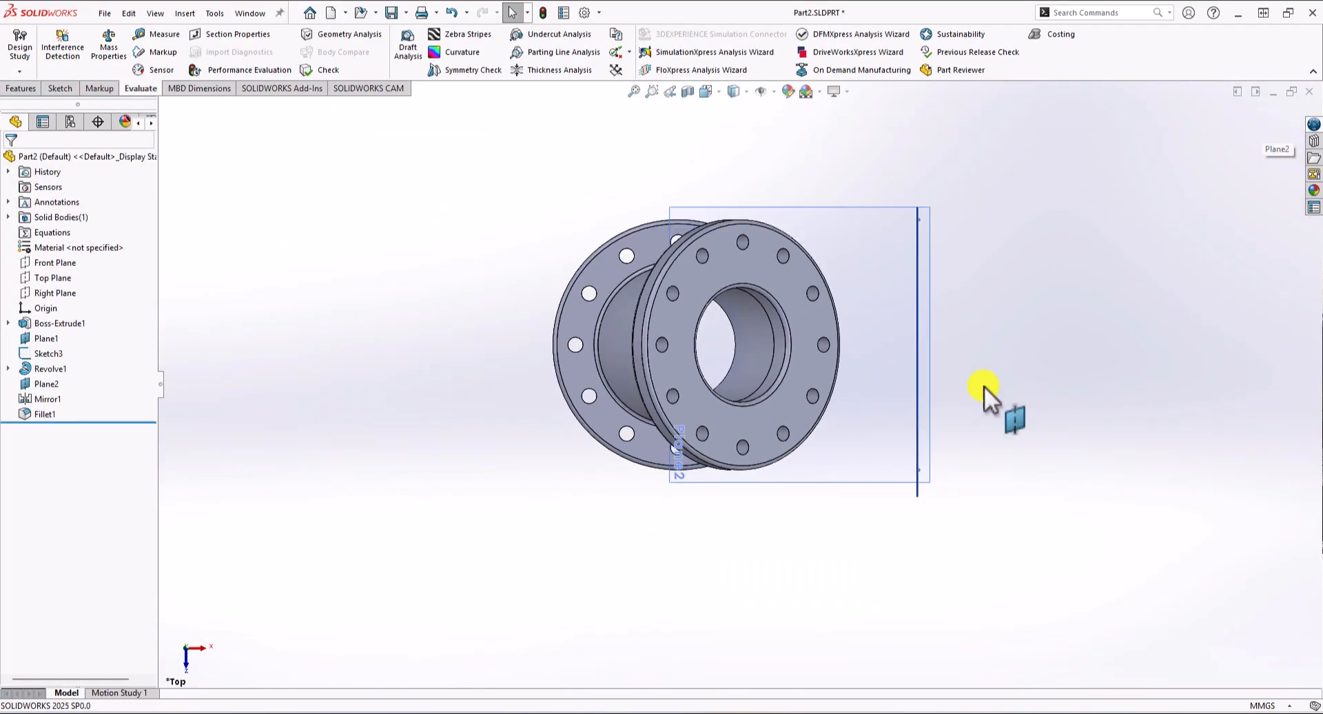
{"action": "middle_click_drag", "start_coordinate": [984, 387], "coordinate": [851, 184]}
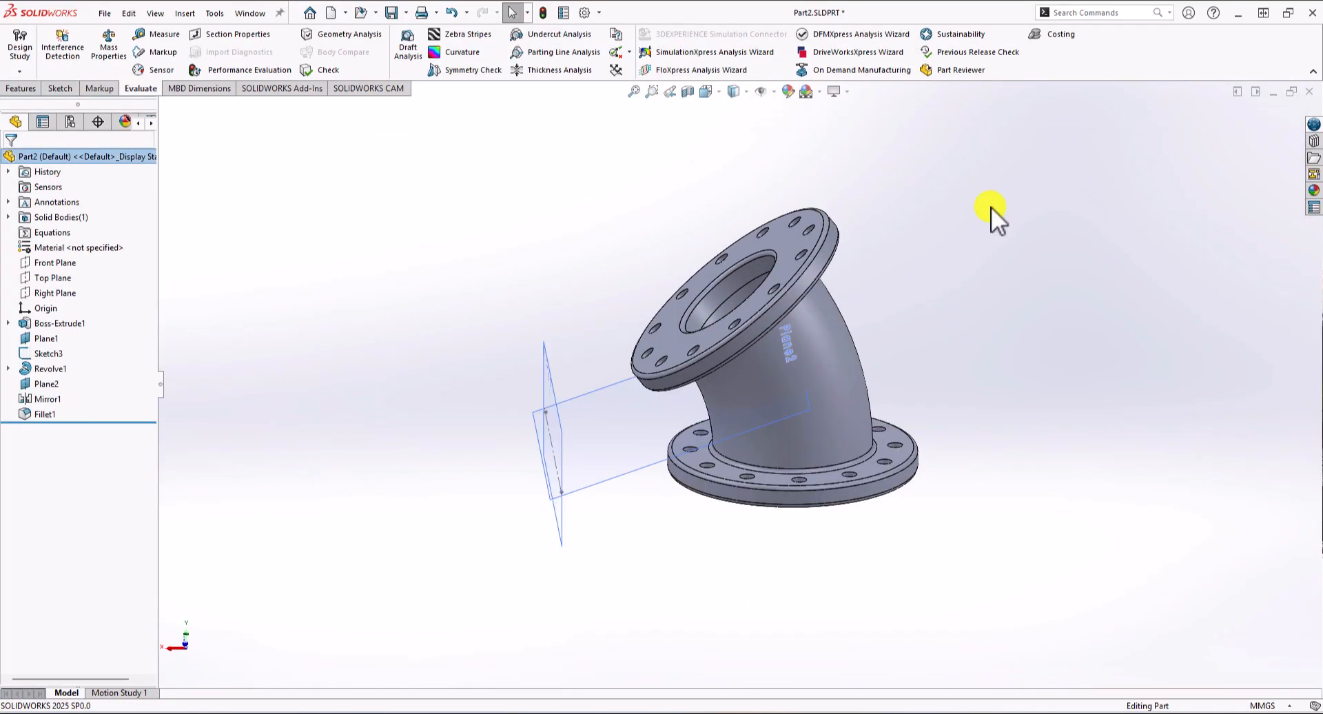
{"action": "left_click", "coordinate": [111, 54]}
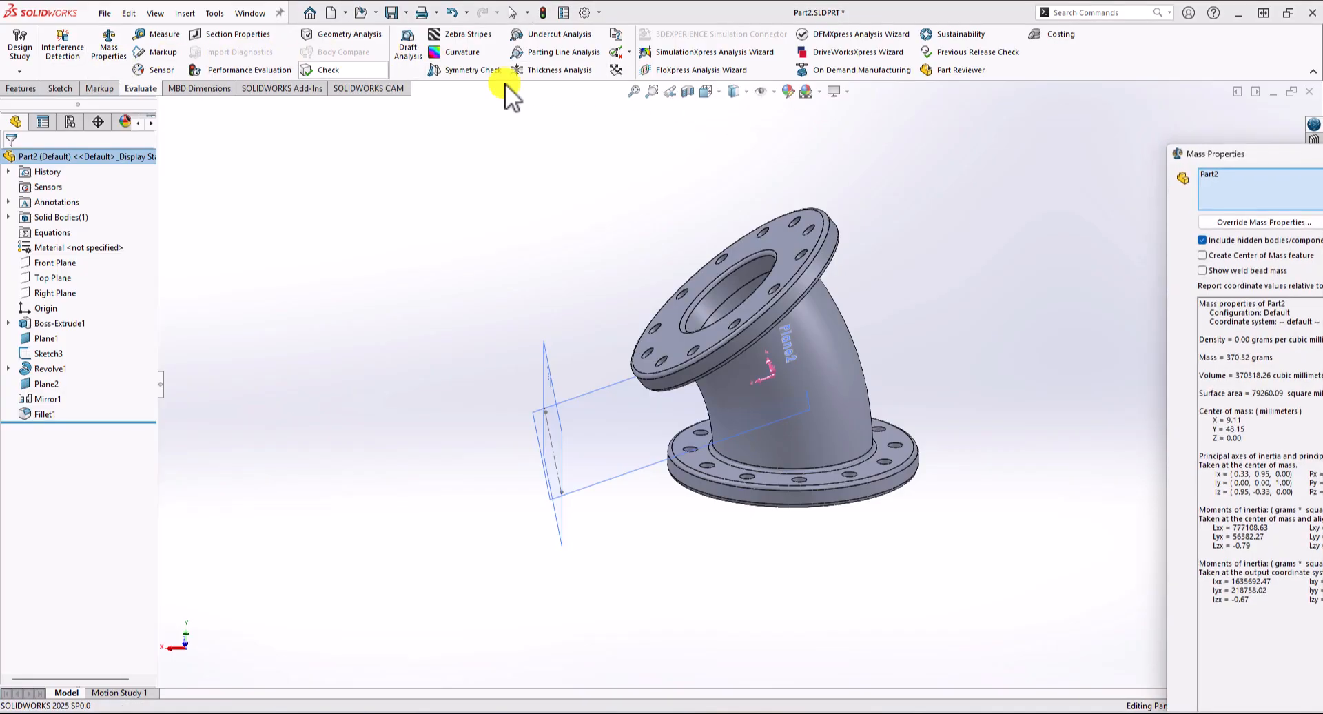
{"action": "left_click_drag", "start_coordinate": [1238, 152], "coordinate": [507, 76]}
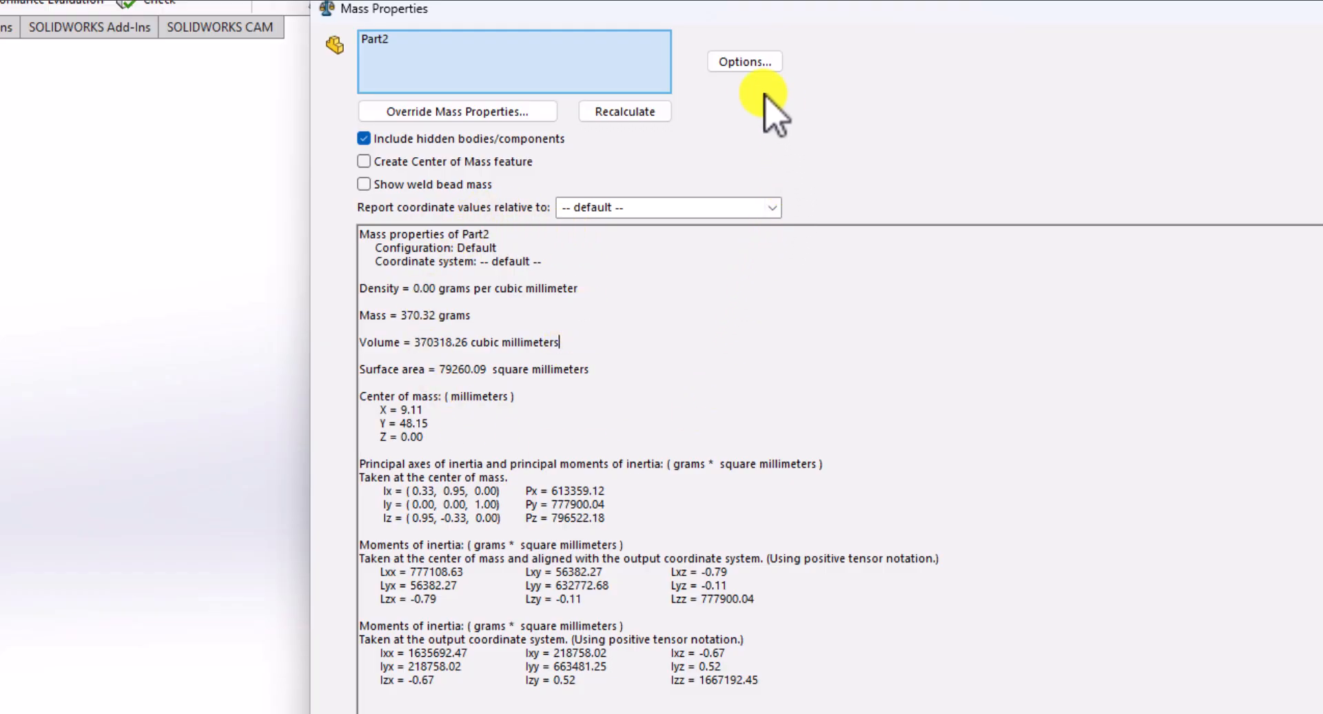
Step: Raise the mass property accuracy level to the highest setting, read the recalculated volume, and close the mass properties
{"action": "left_click", "coordinate": [748, 62]}
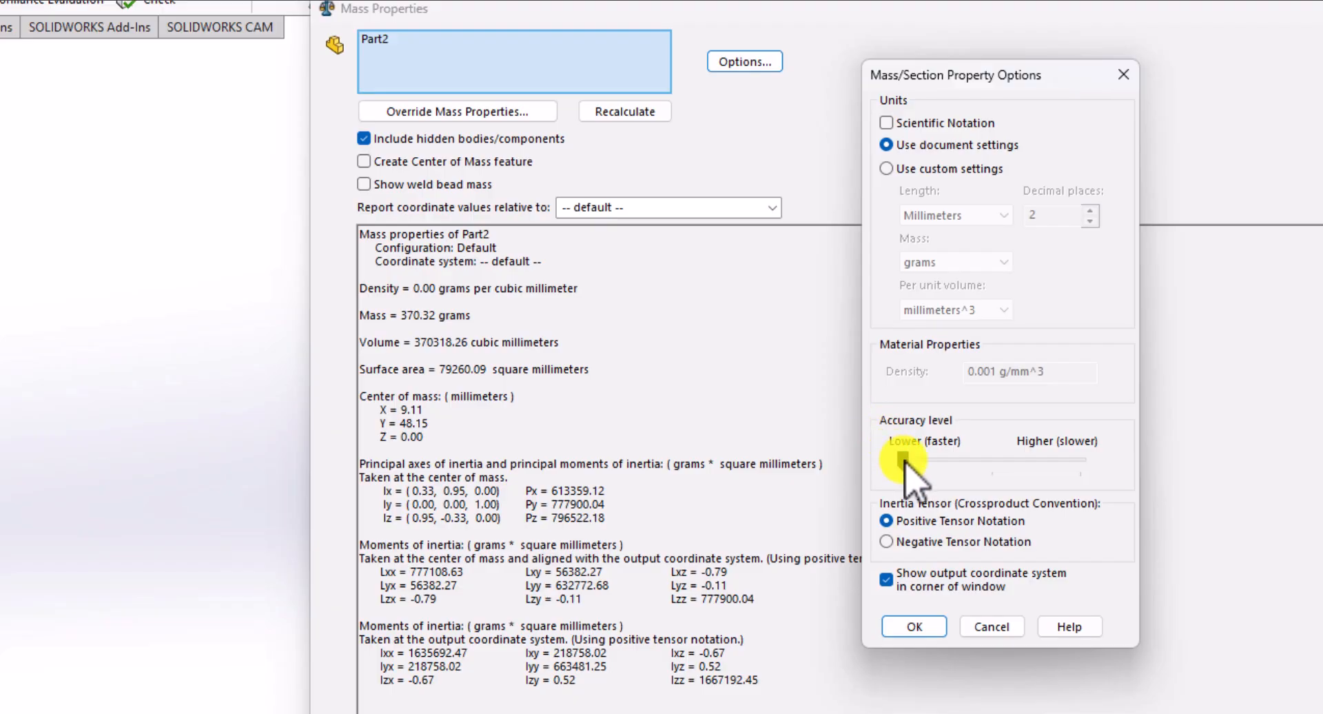
{"action": "left_click_drag", "start_coordinate": [904, 460], "coordinate": [1116, 462]}
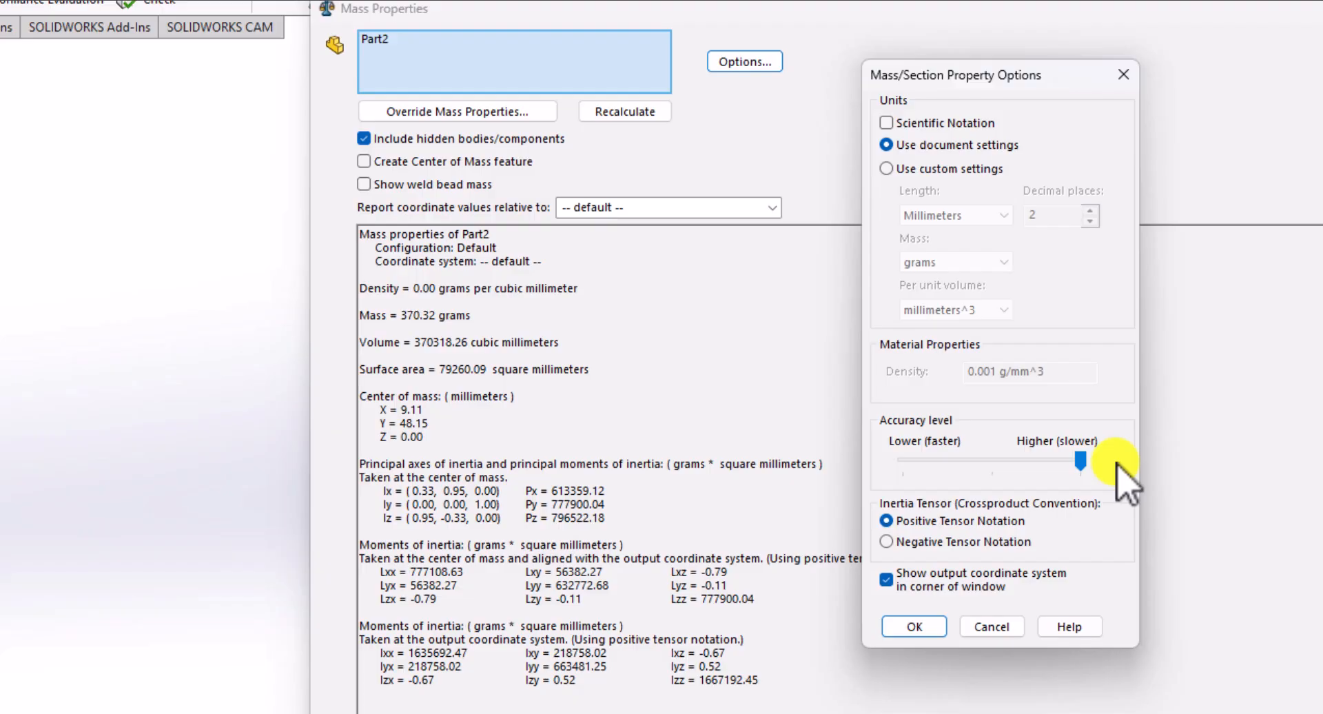
{"action": "left_click", "coordinate": [900, 625]}
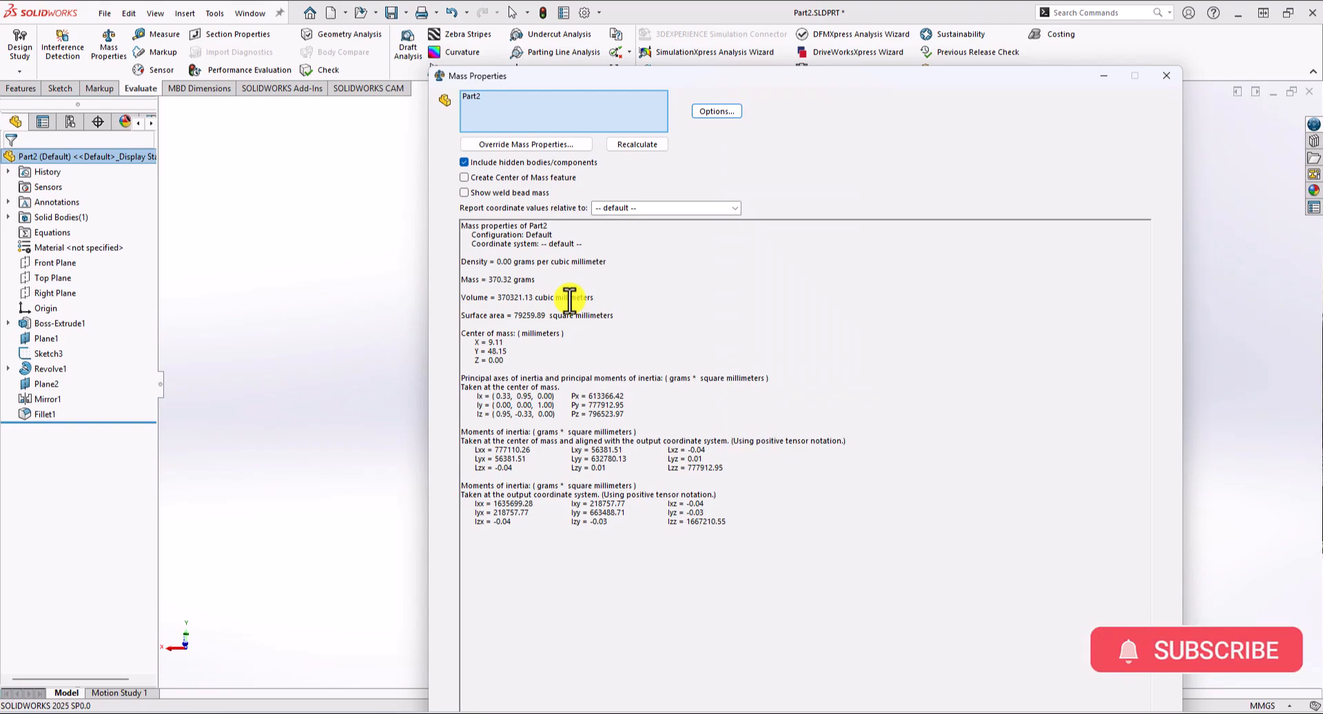
{"action": "left_click", "coordinate": [1166, 75]}
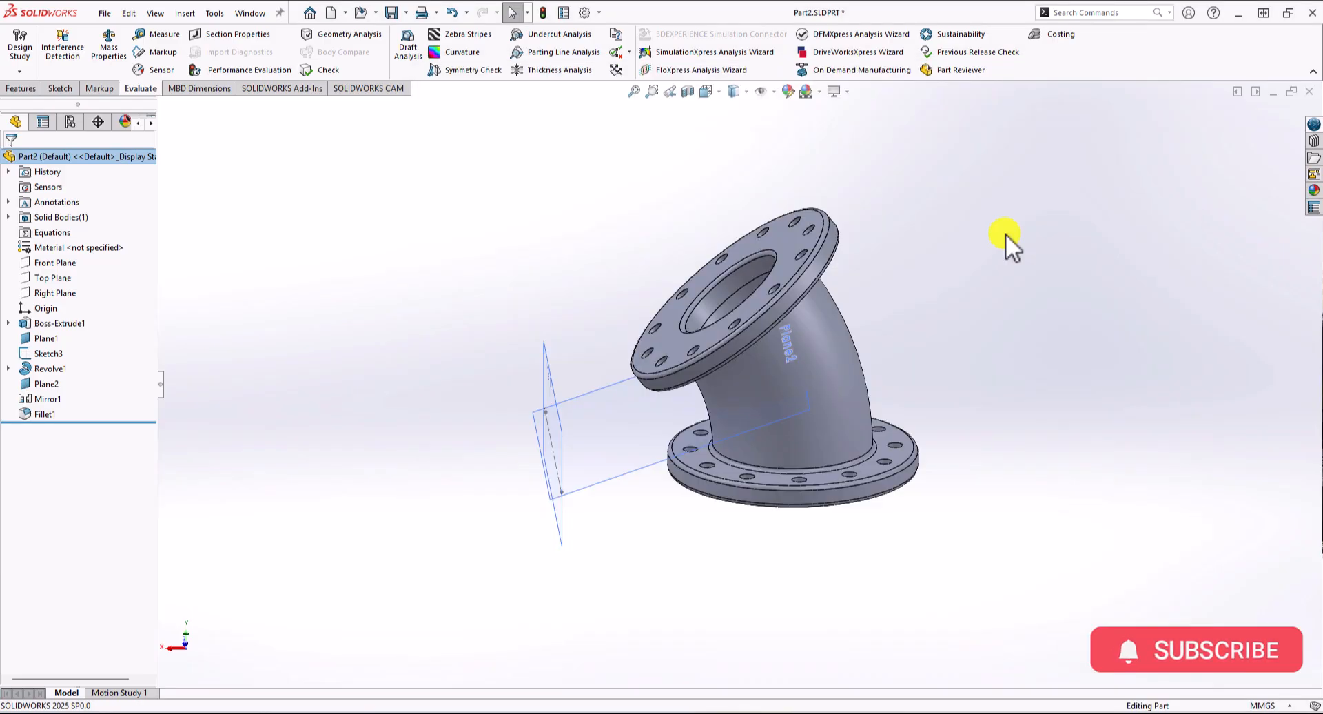